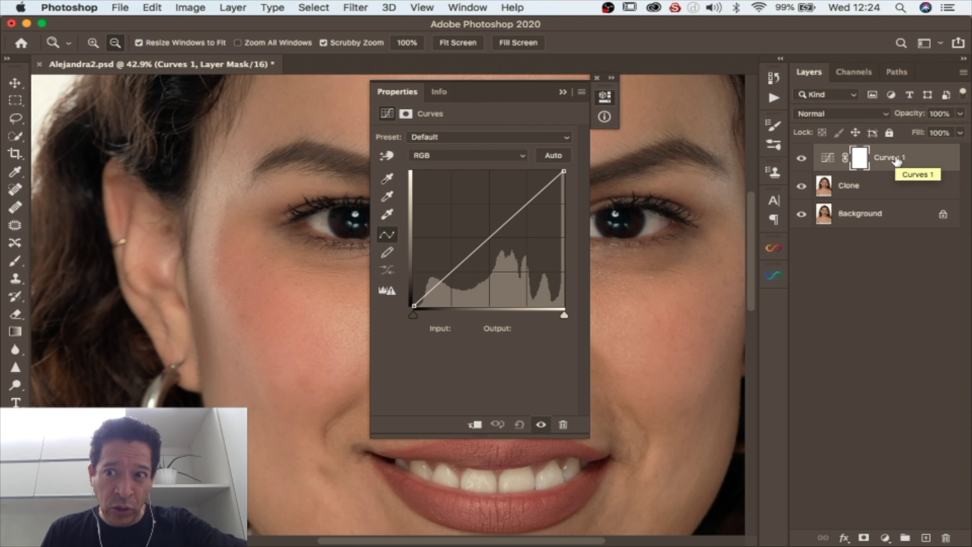
Step: Duplicate the Curves 1 adjustment layer, then rename the original Dodge and the copy Burn
key(super+j)
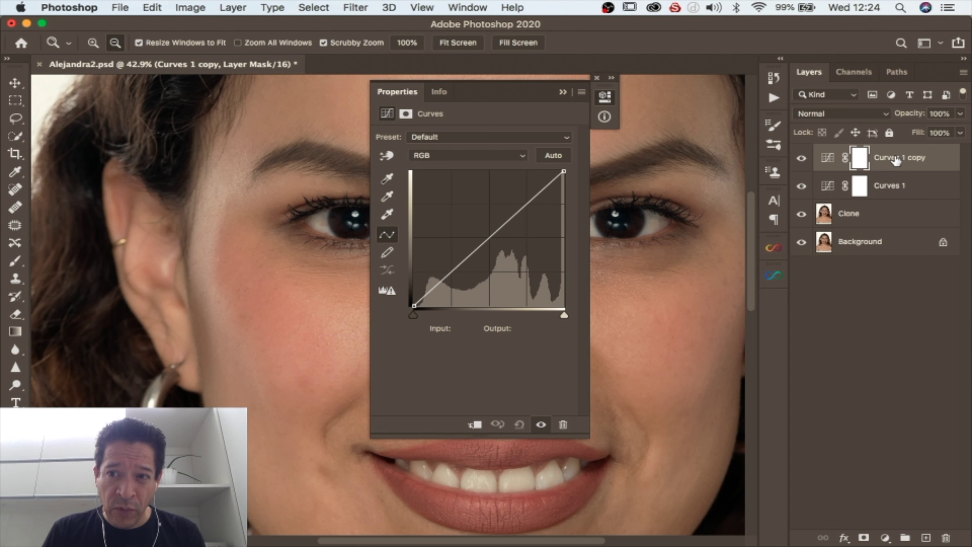
click(893, 192)
double_click(893, 191)
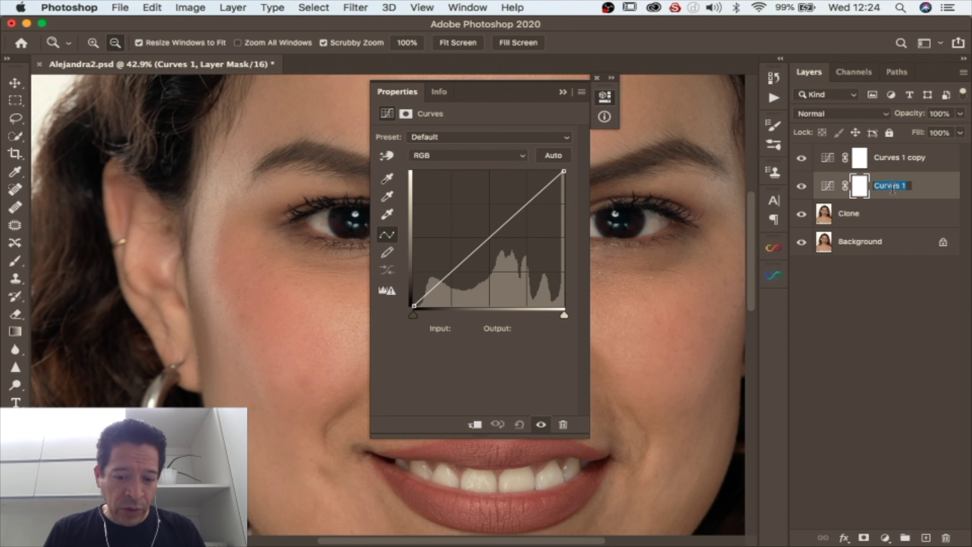
text(Dodge)
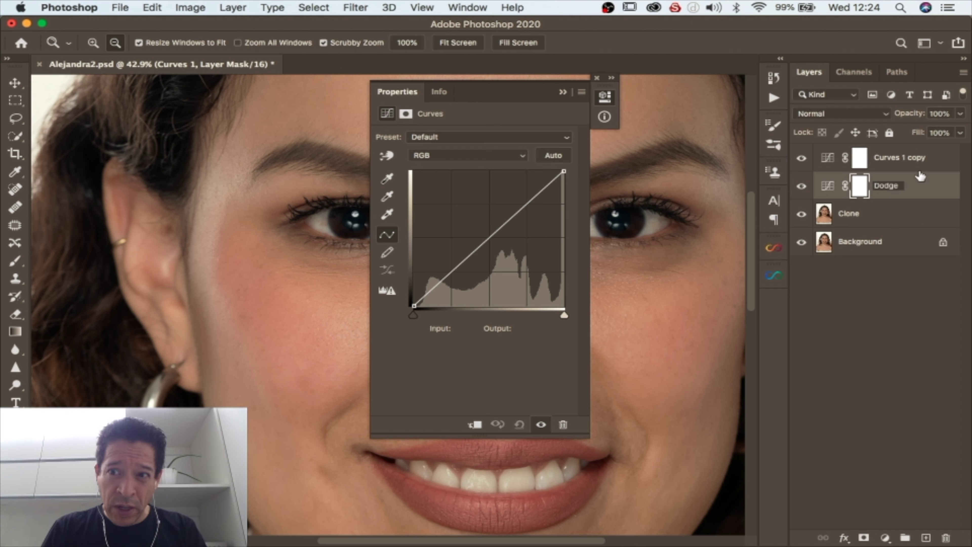
key(Return)
double_click(911, 157)
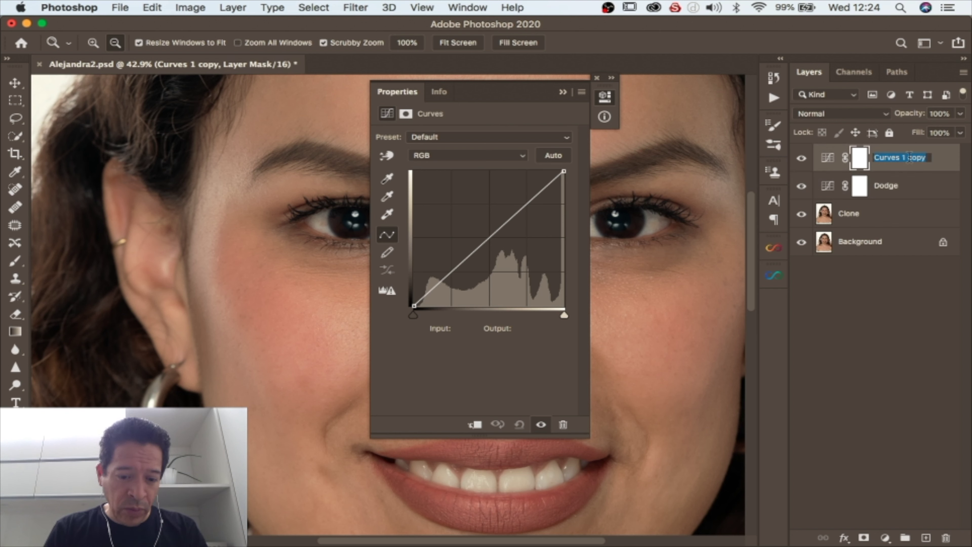
text(Burn)
key(Return)
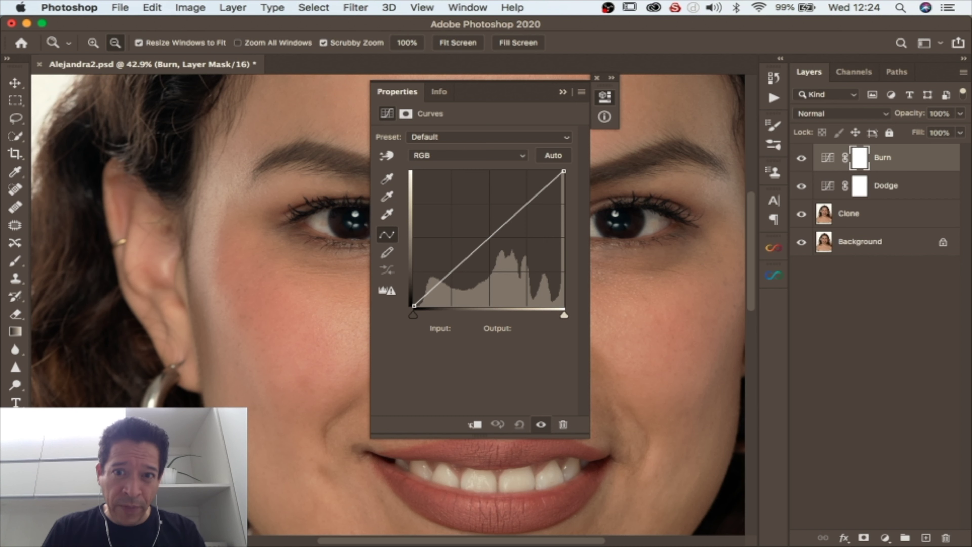
Step: Brighten the Dodge curve by raising its midpoint to input 127, output 171, and invert the layer's mask to black
click(833, 190)
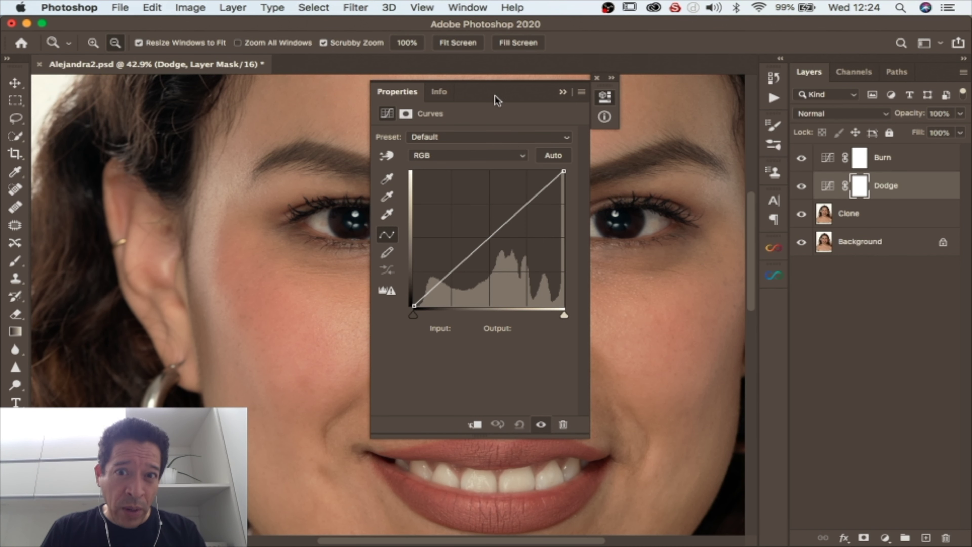
drag(494, 92, 69, 92)
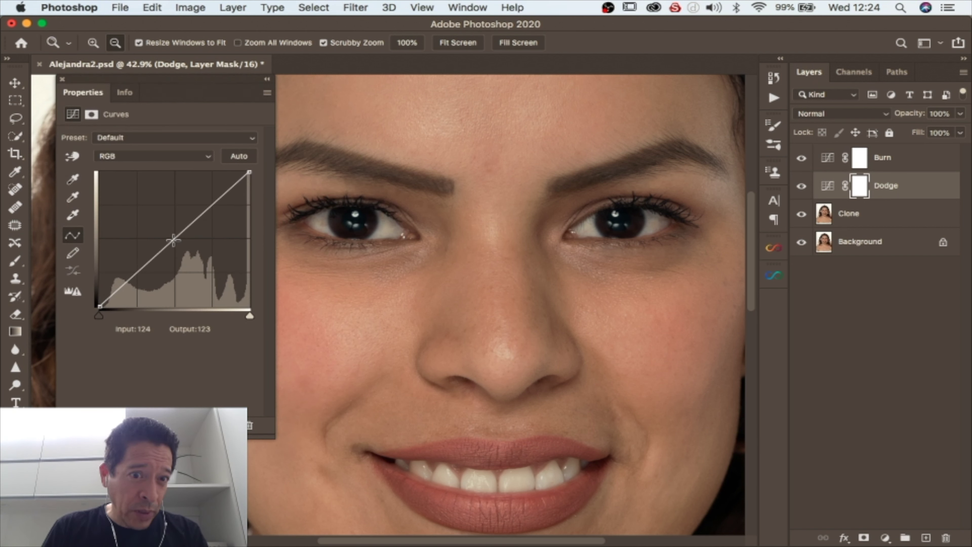
drag(173, 239, 174, 216)
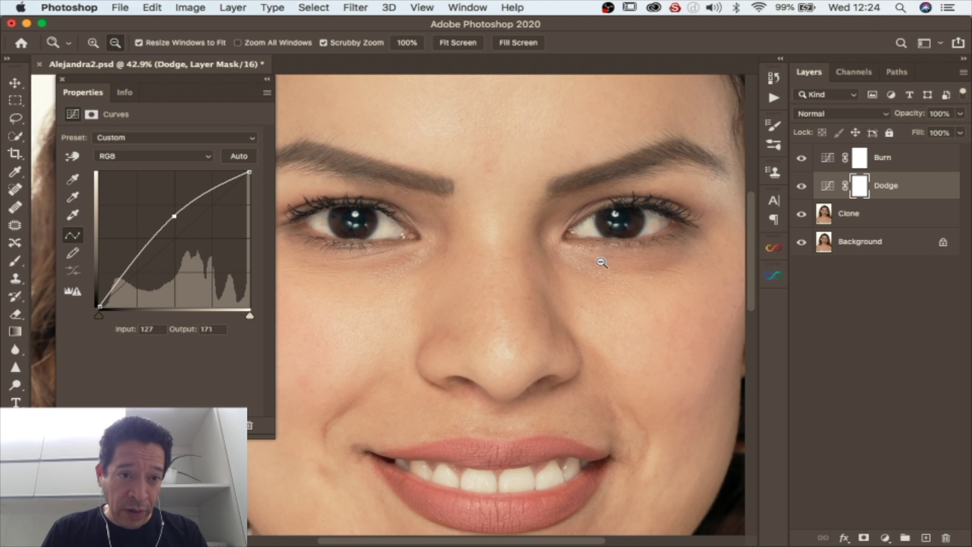
click(268, 83)
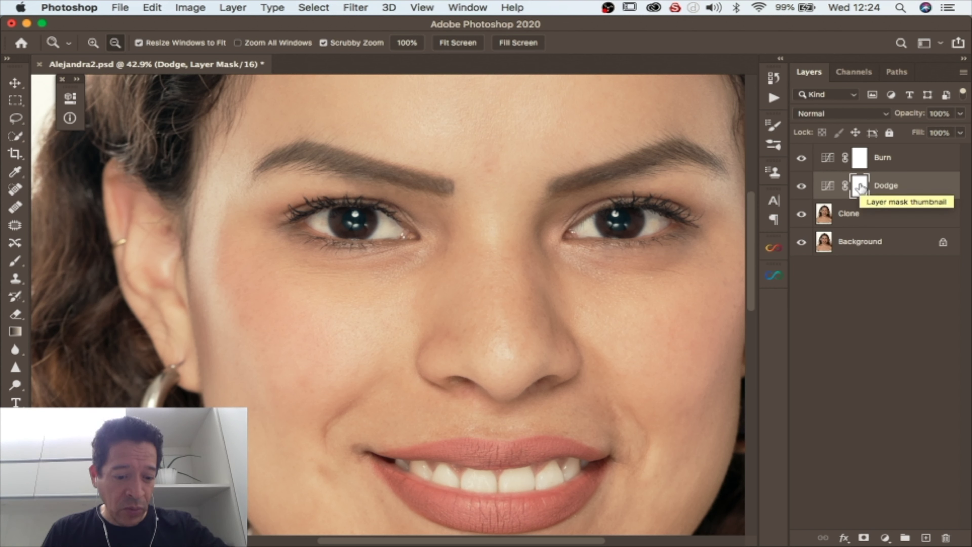
key(super+i)
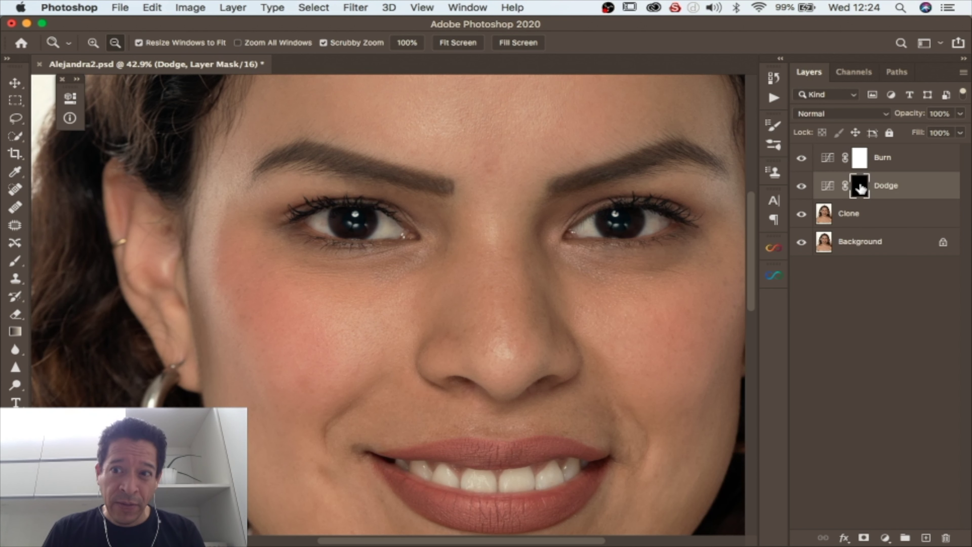
Step: Darken the Burn curve by lowering its midpoint to input 128, output 86, and invert the layer's mask to black
click(860, 158)
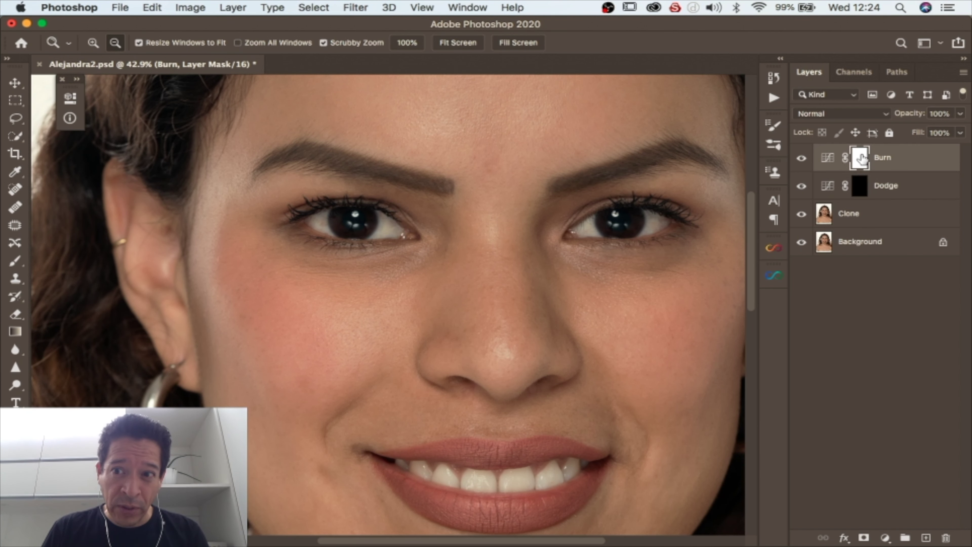
double_click(828, 157)
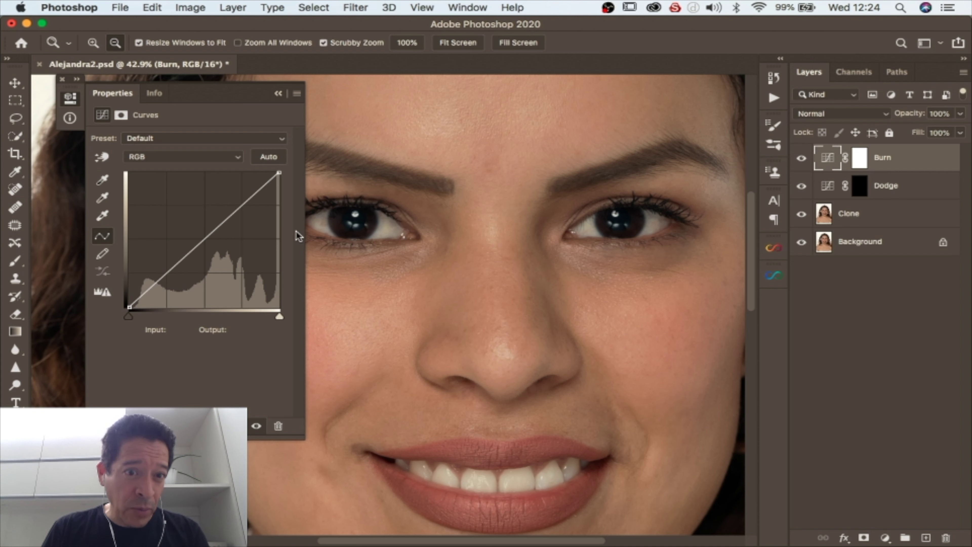
drag(205, 240, 205, 261)
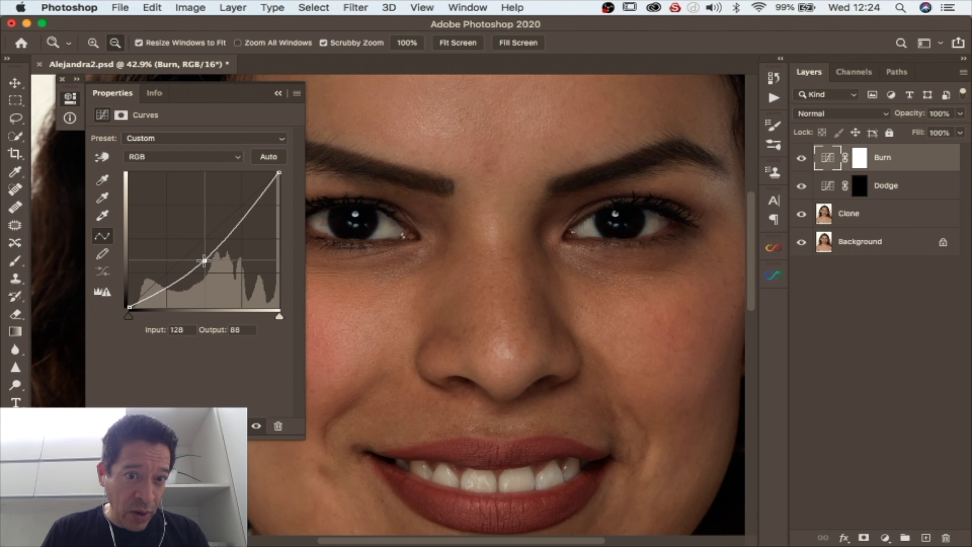
drag(205, 261, 205, 263)
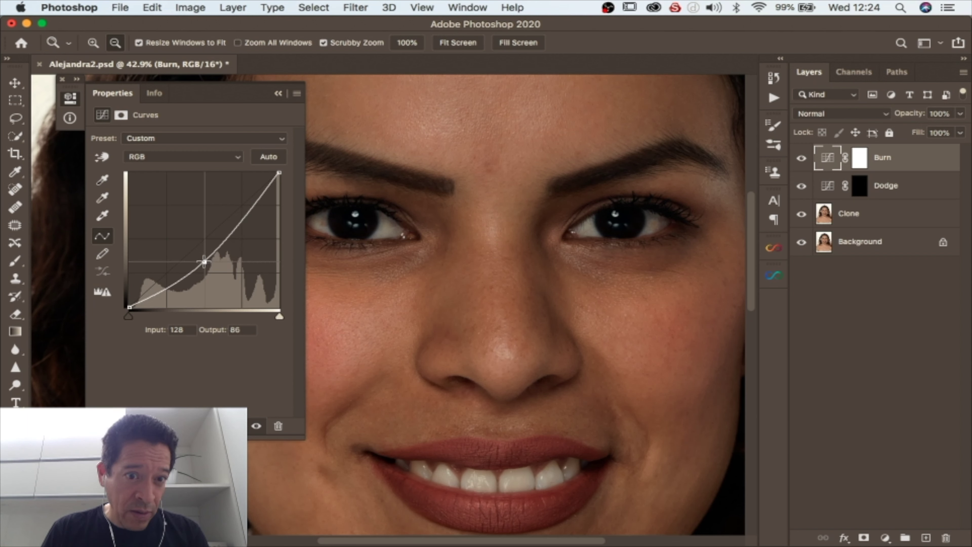
click(279, 94)
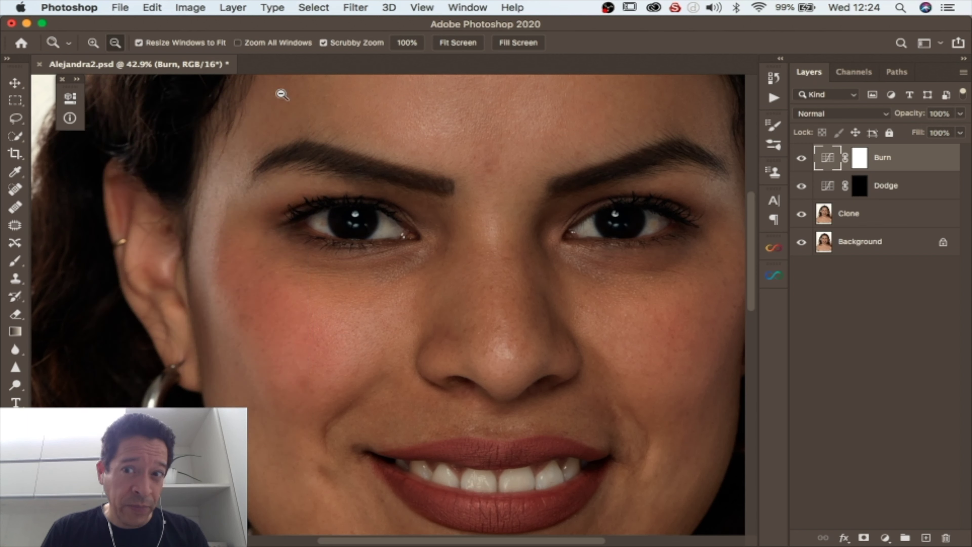
click(860, 157)
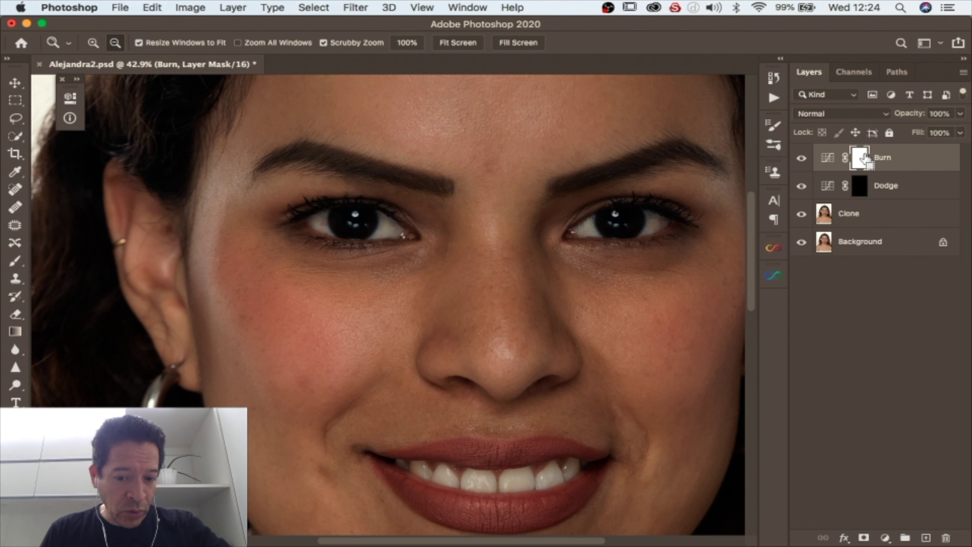
key(super+i)
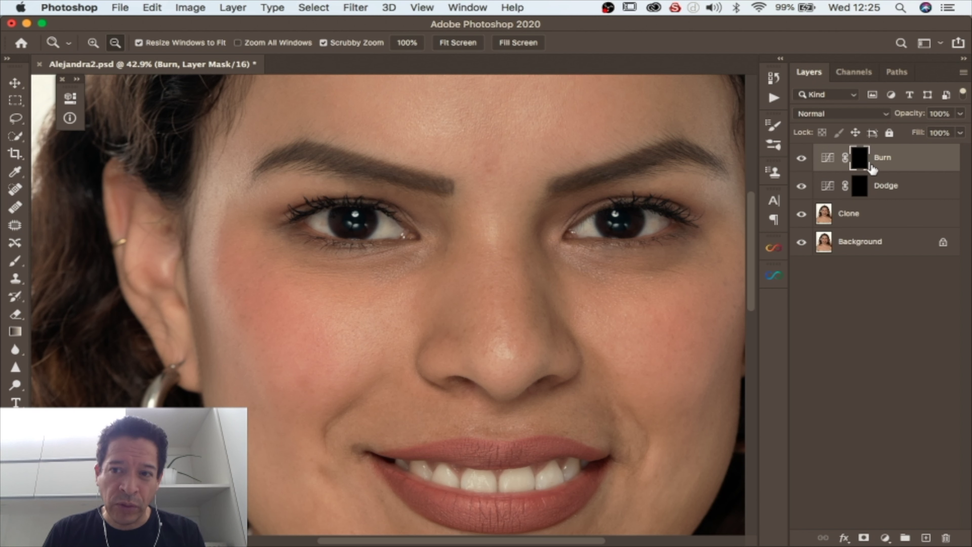
Step: Group the Burn and Dodge layers and name the group DB
shift+click(905, 189)
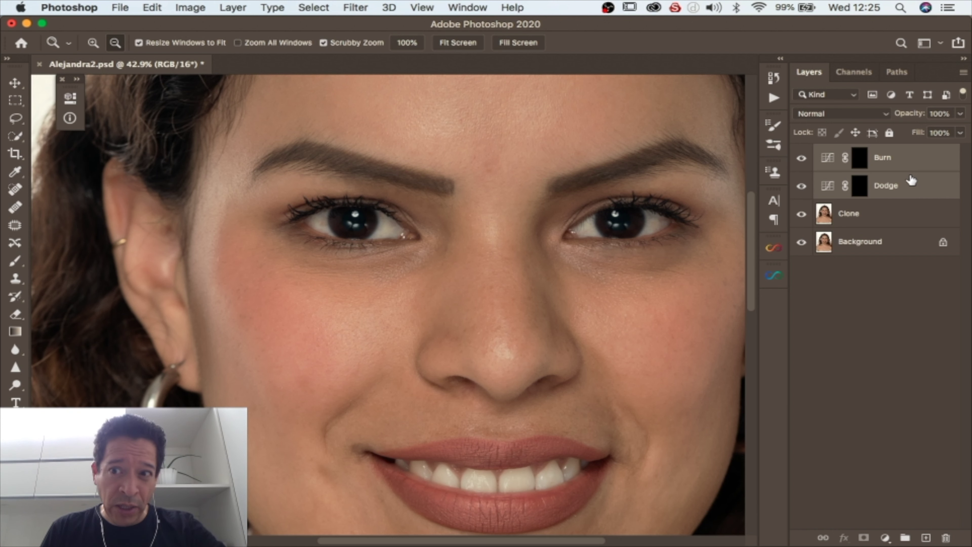
key(super+g)
double_click(868, 153)
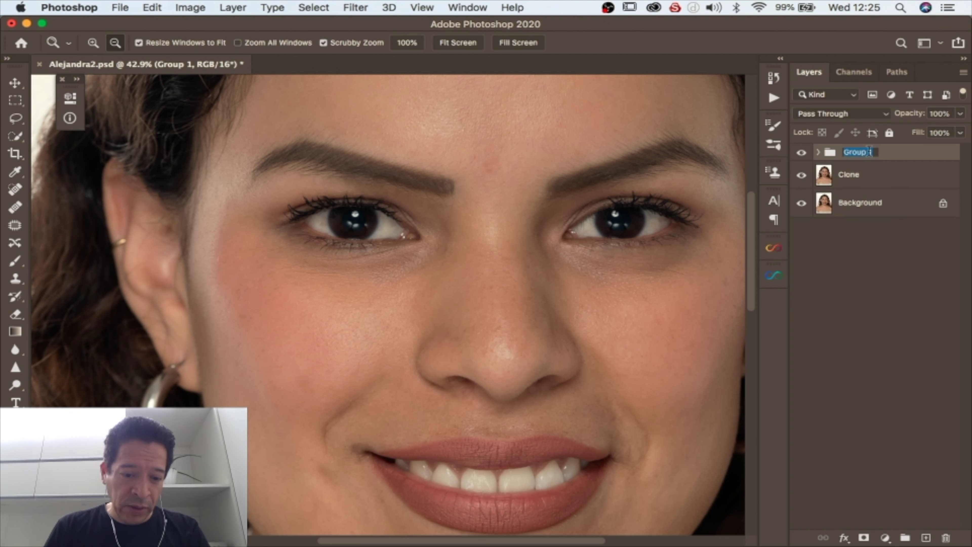
text(DB)
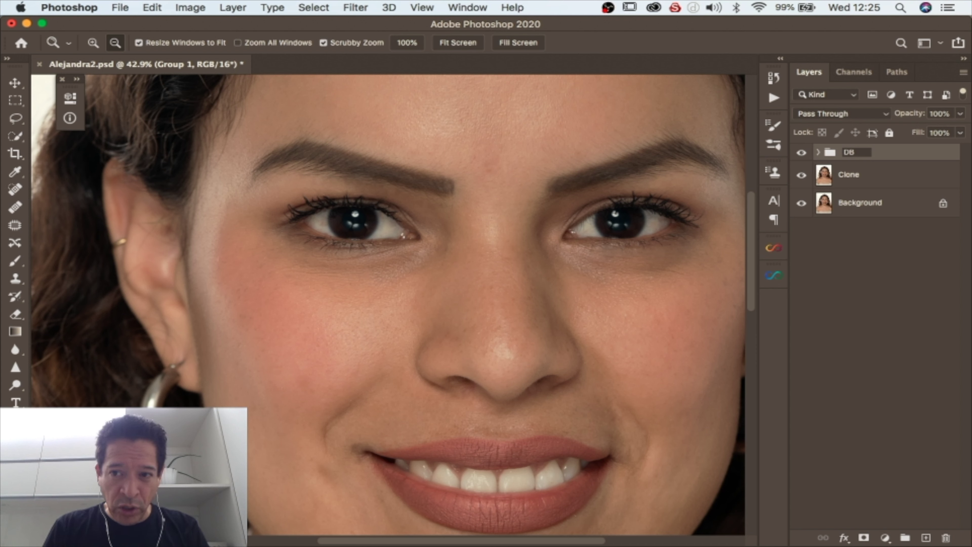
key(Return)
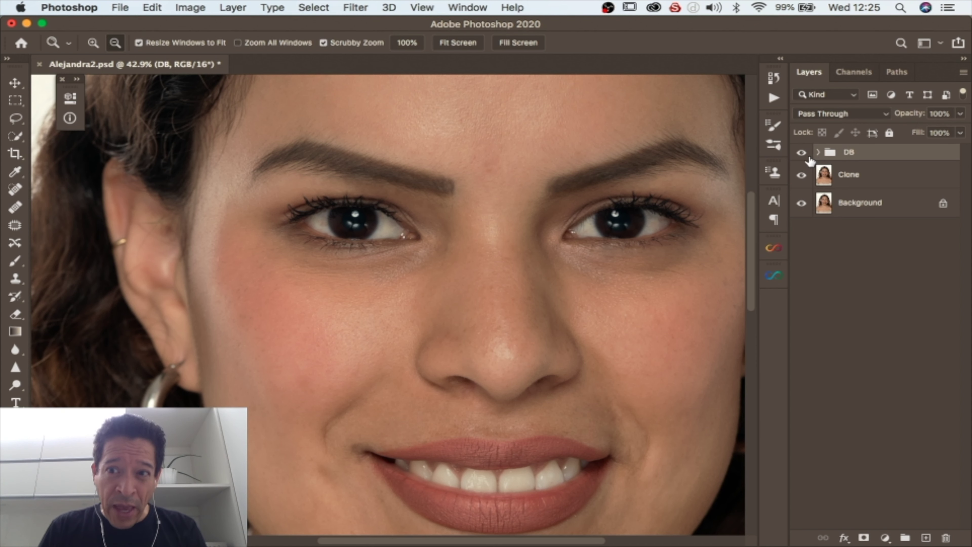
Step: Add a new Curves adjustment layer and place it above the DB group, outside it
click(818, 152)
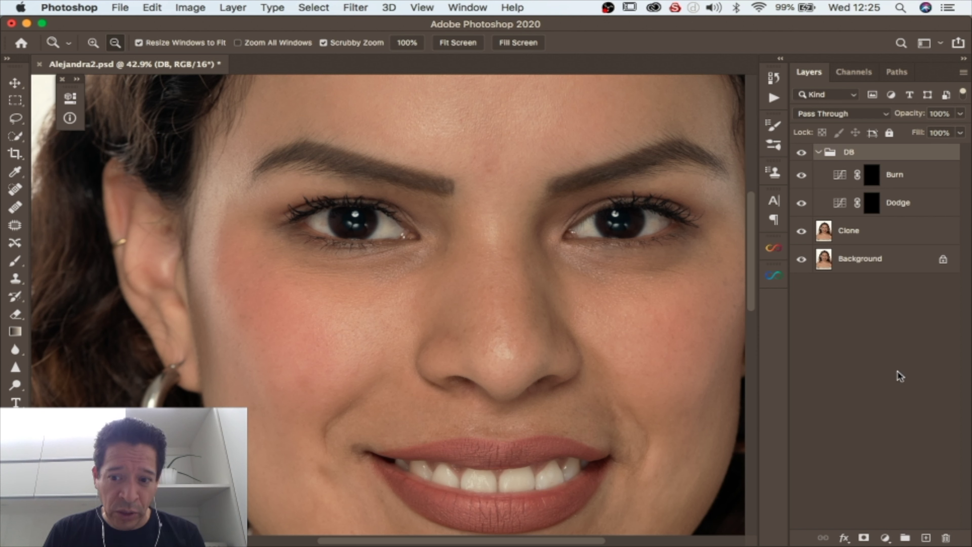
click(885, 538)
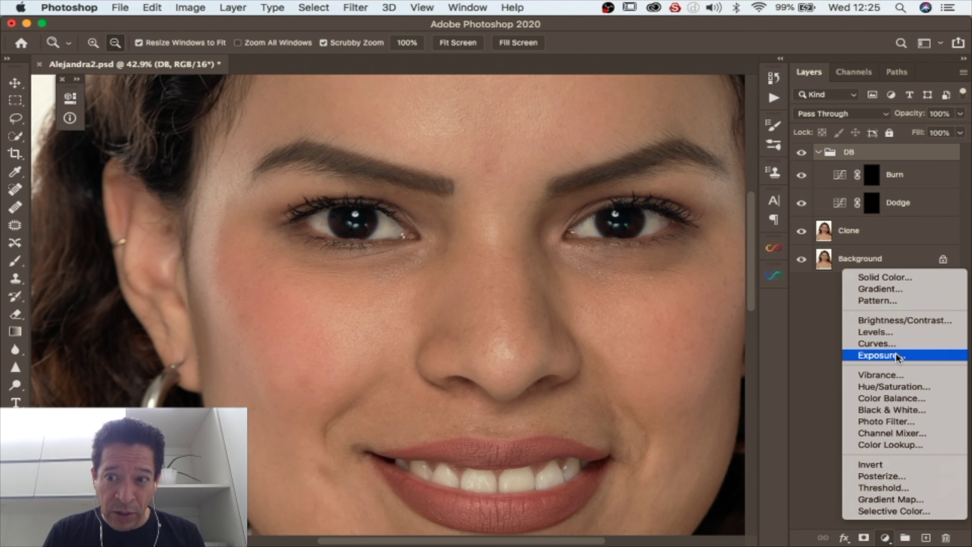
click(898, 344)
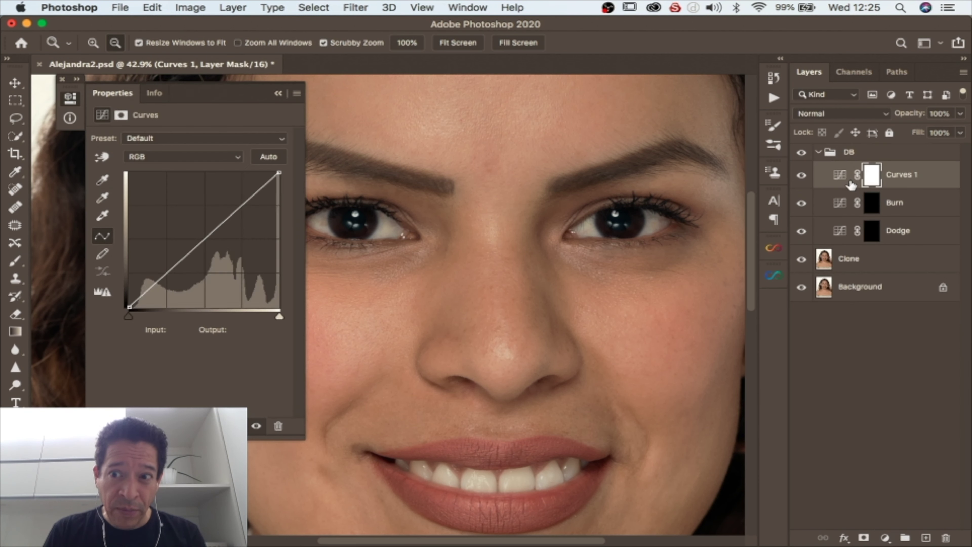
drag(902, 176, 902, 144)
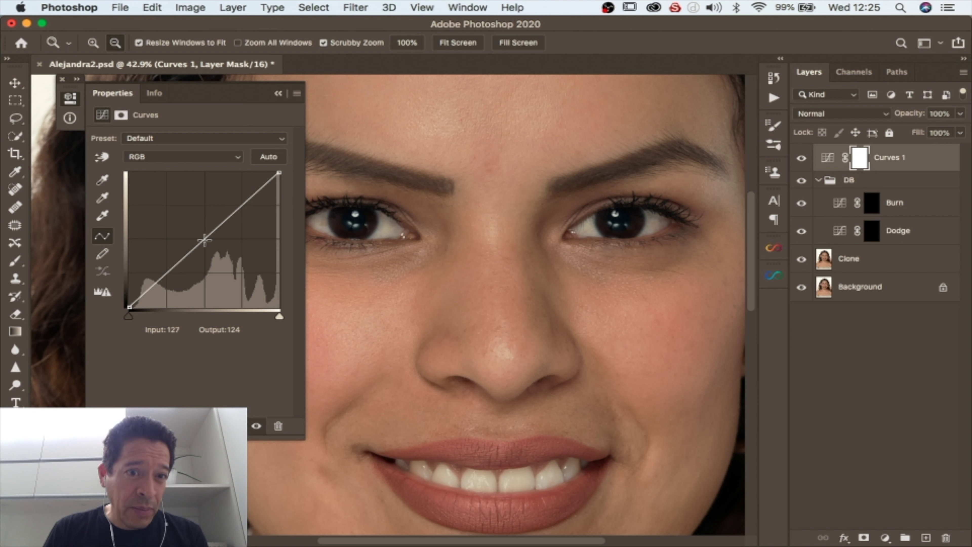
Step: Shape the new Curves layer into a high-contrast S-curve with points at input 127, output 64 and input 178, output 188
drag(204, 240, 204, 274)
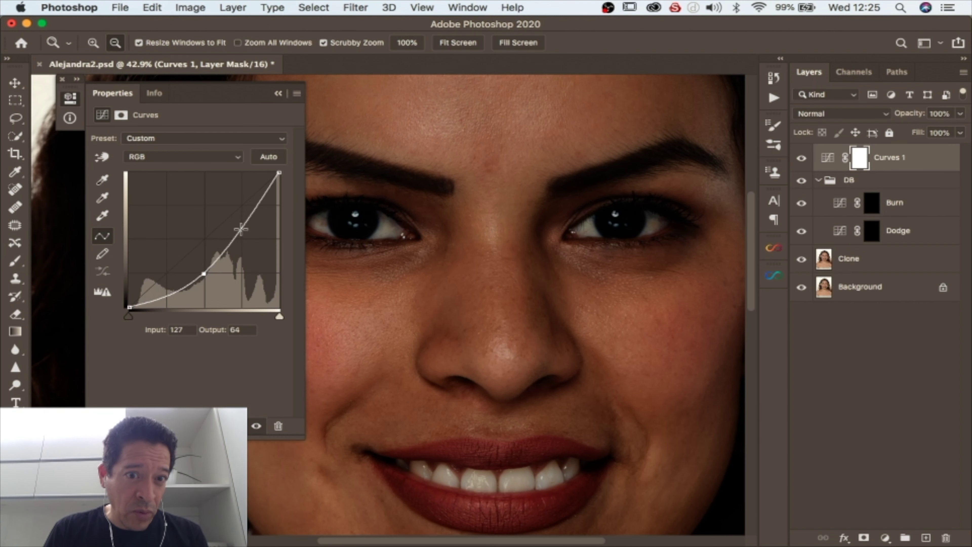
drag(241, 230, 232, 206)
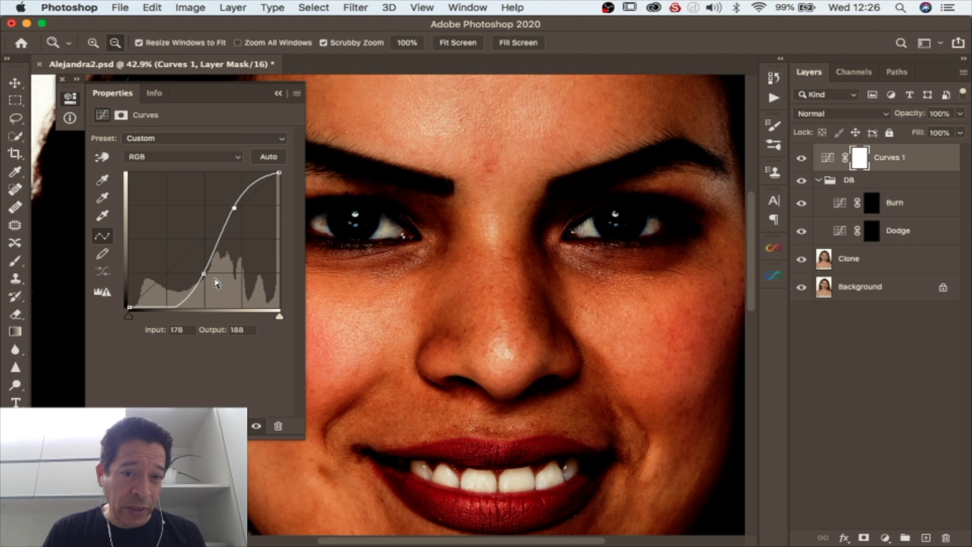
click(279, 94)
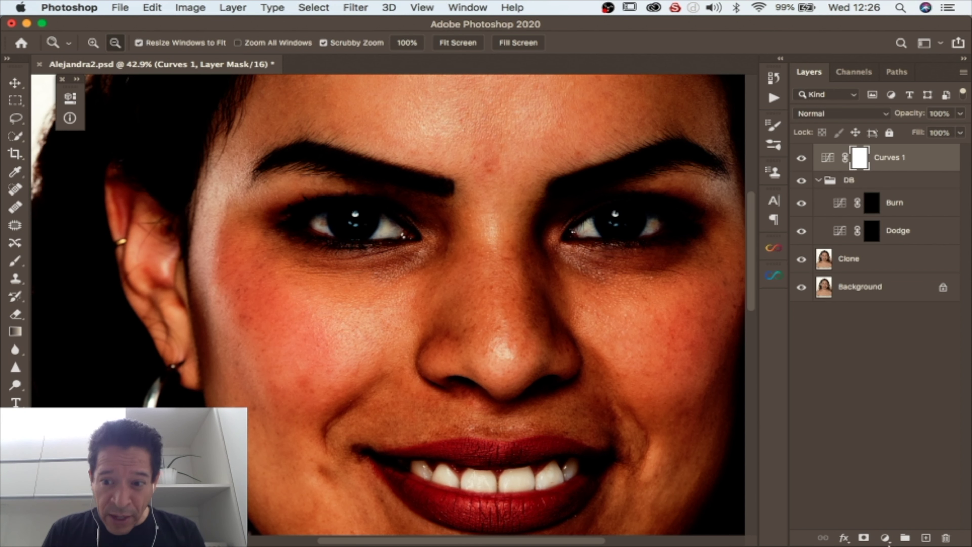
Step: Add a Solid Color fill layer in neutral grey 8d8d8d on top of the layer stack
click(886, 538)
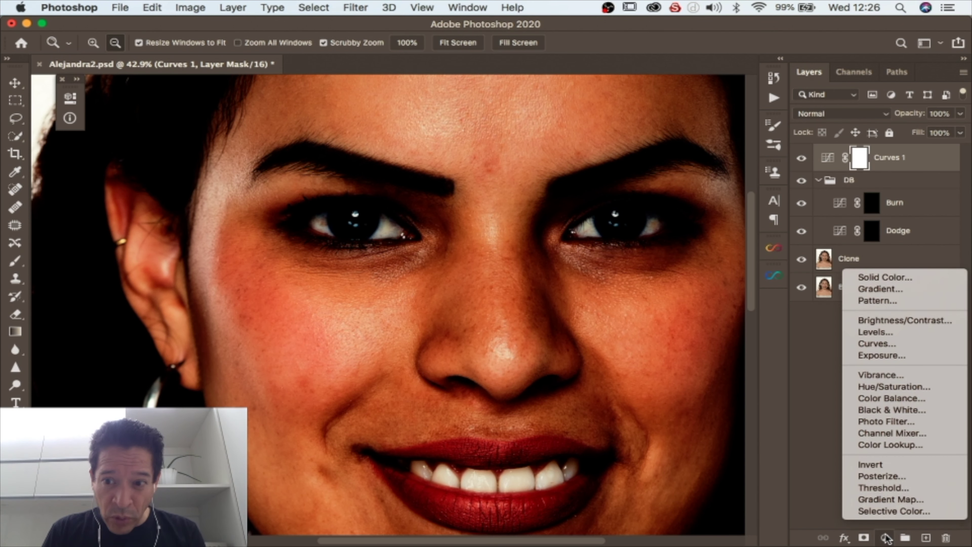
click(899, 276)
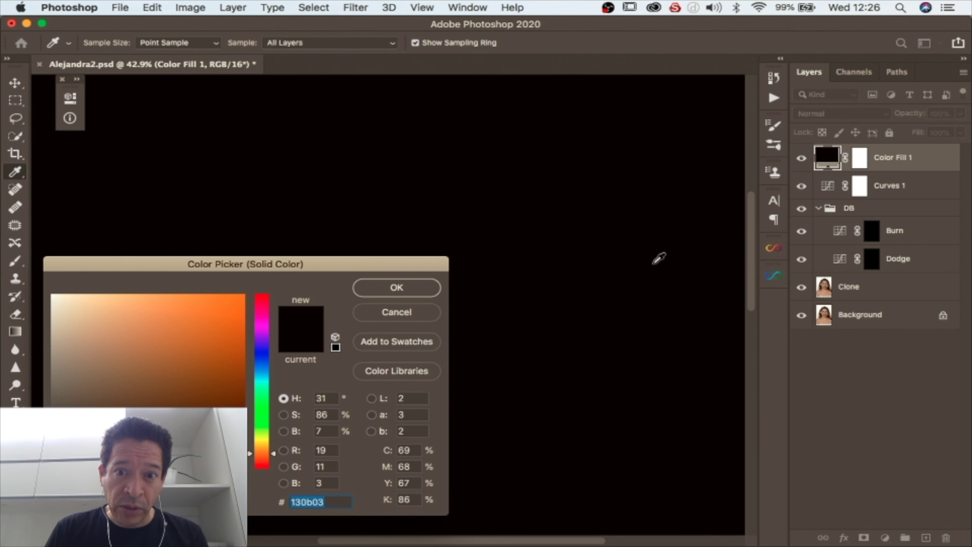
drag(68, 371, 46, 372)
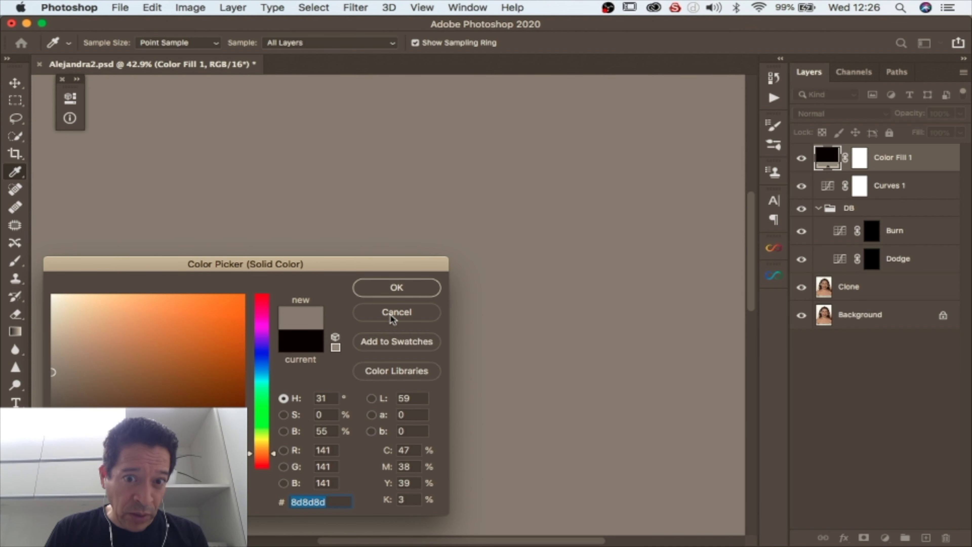
click(396, 292)
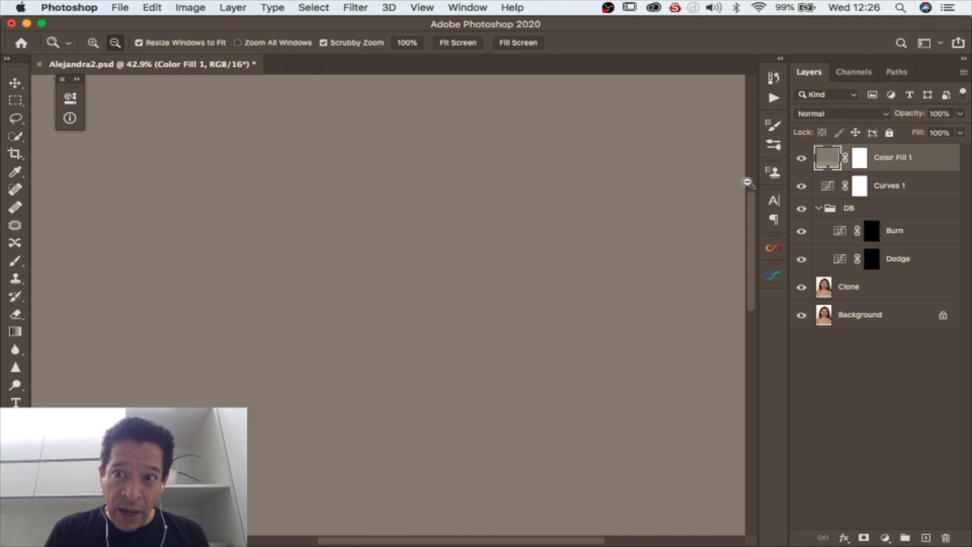
Step: Set the grey Color Fill 1 layer's blend mode to Color
click(856, 118)
click(855, 115)
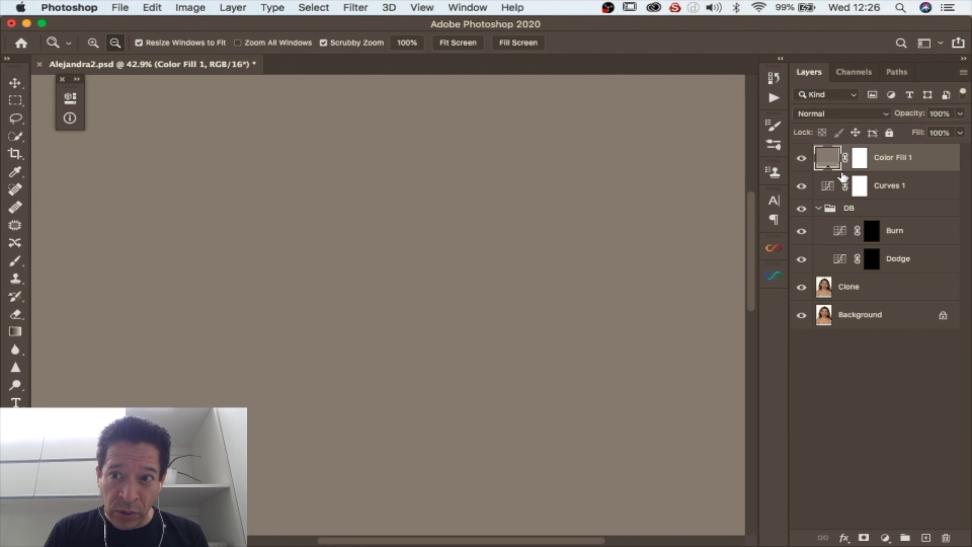
click(849, 116)
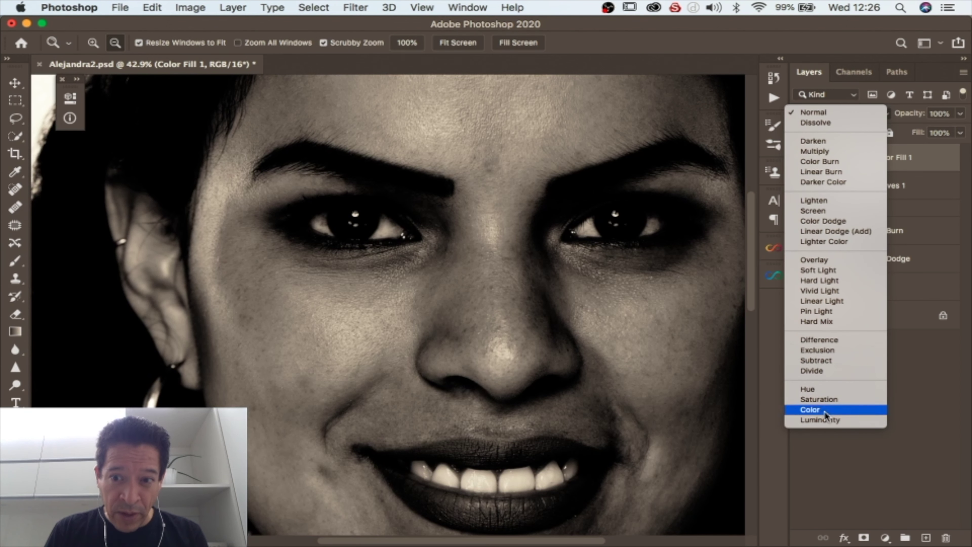
click(824, 410)
drag(629, 368, 593, 363)
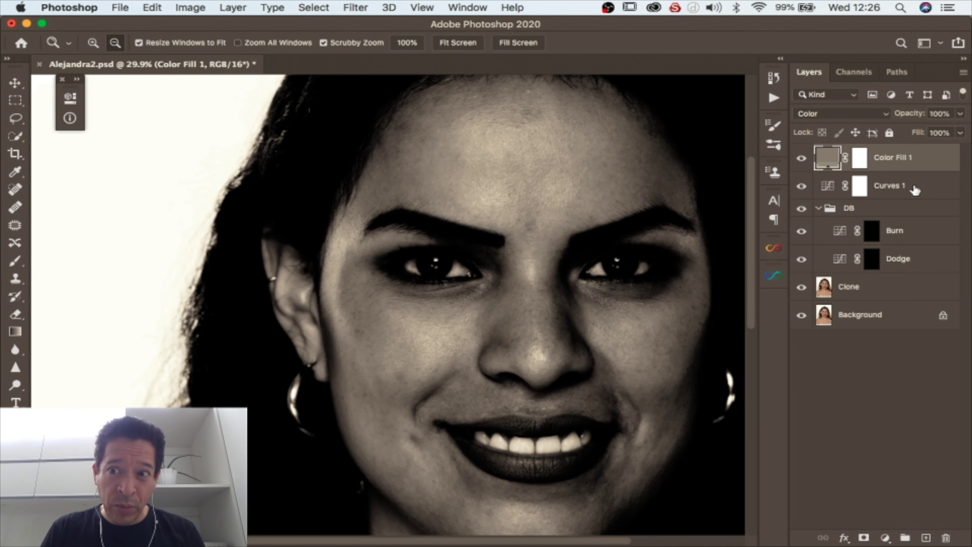
Step: Group the Color Fill 1 and Curves 1 layers together and name the group AID
shift+click(915, 190)
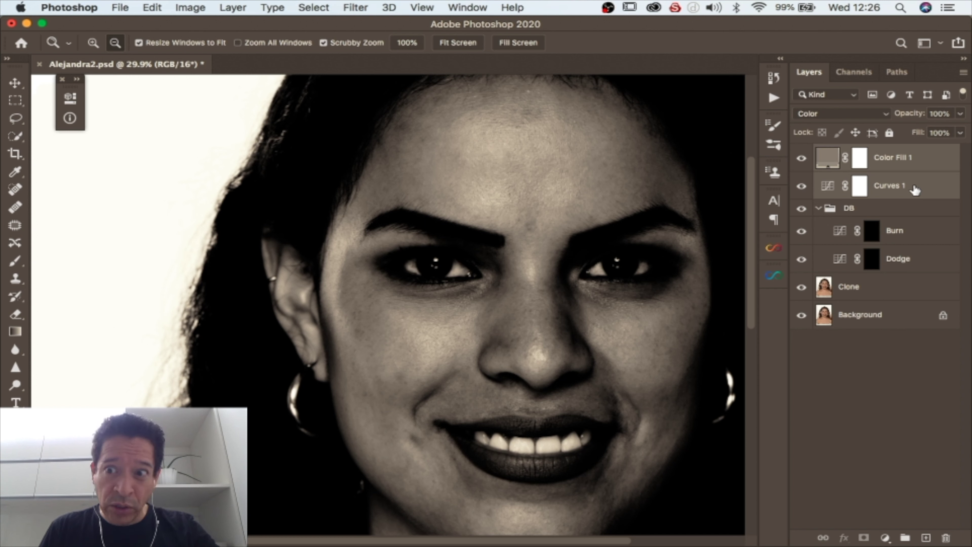
key(super+g)
double_click(849, 151)
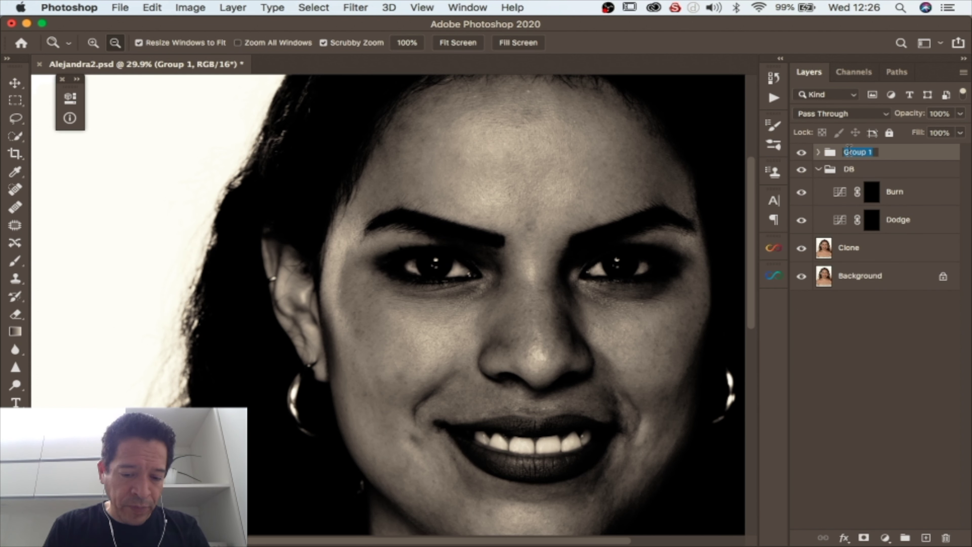
text(A)
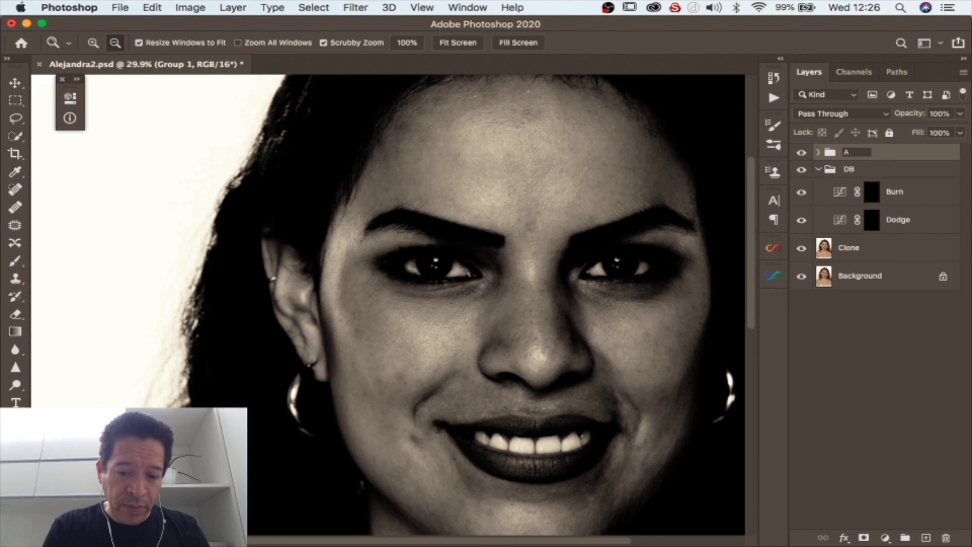
text(ID)
key(Return)
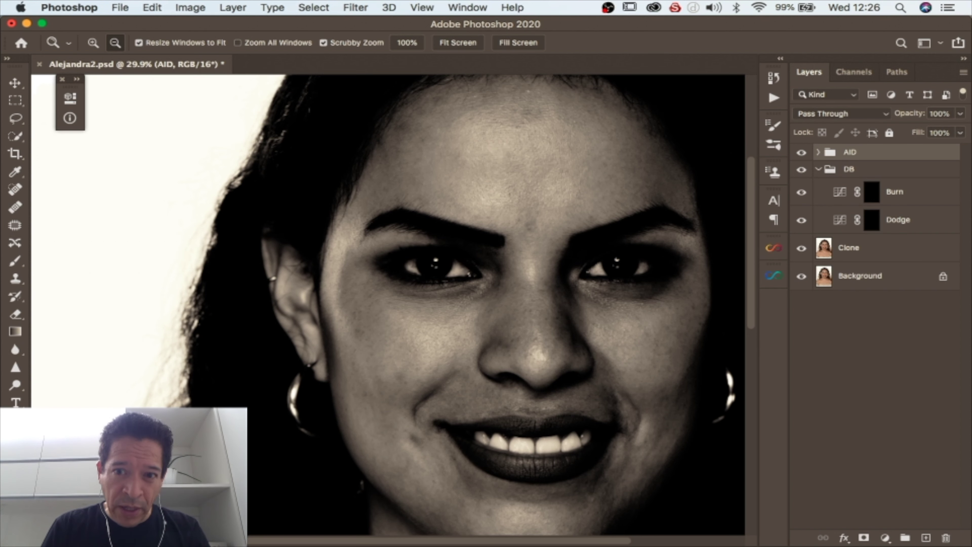
Step: Compare the portrait with the AID group hidden and shown, leaving the group visible
drag(637, 332, 664, 333)
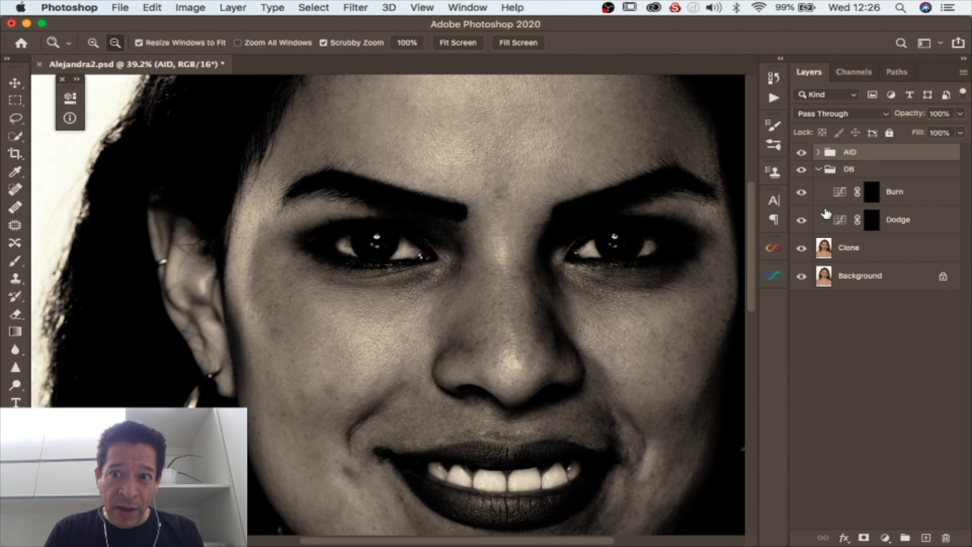
click(802, 152)
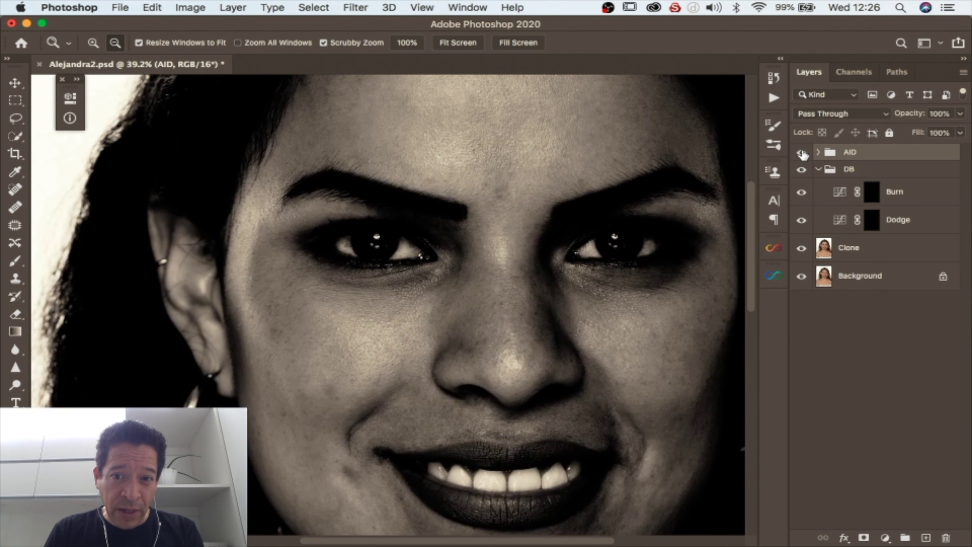
click(801, 152)
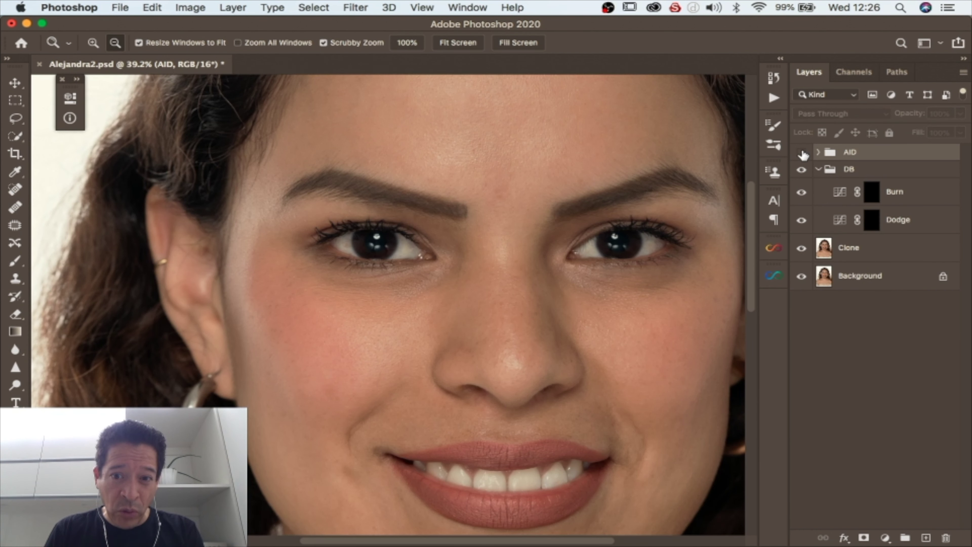
click(802, 152)
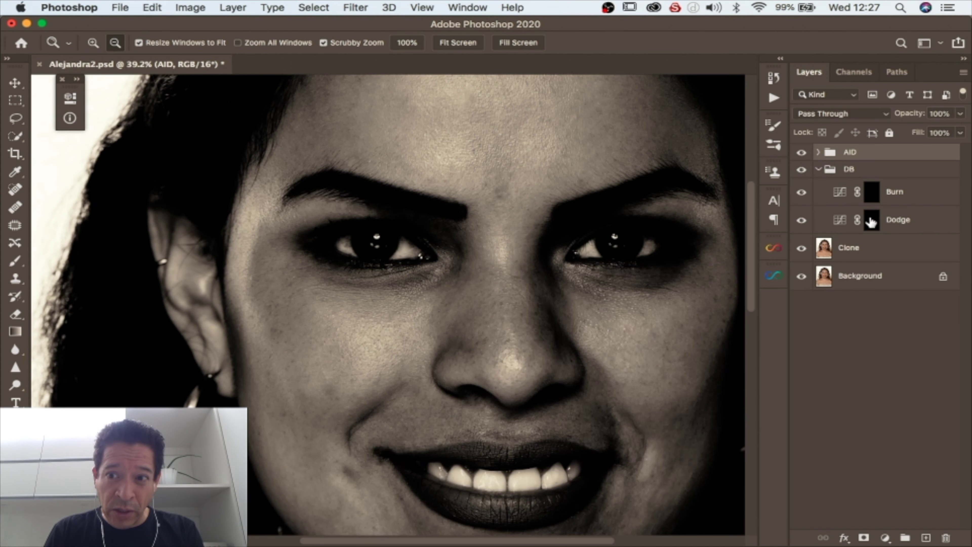
Step: Target the Dodge layer's mask and activate the Brush tool for painting on the face
click(871, 221)
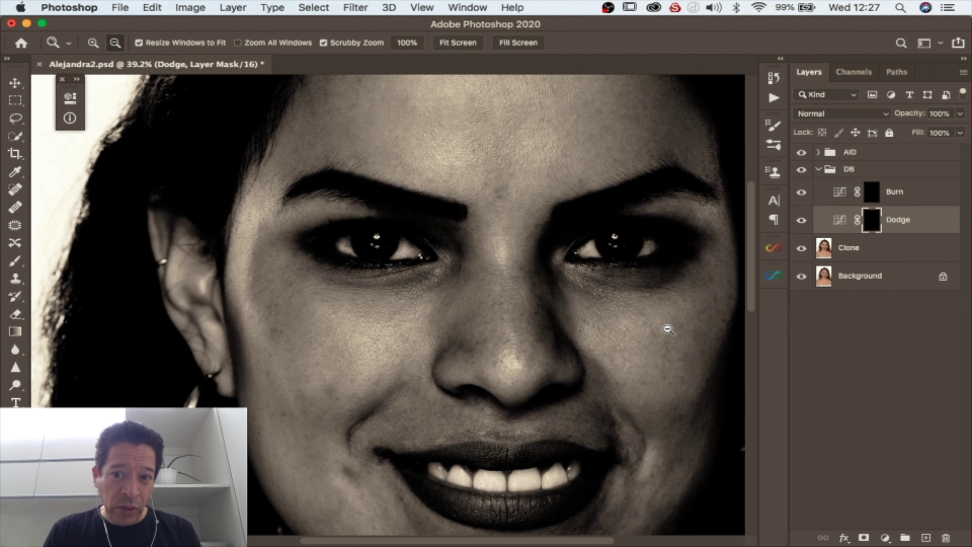
drag(669, 330, 632, 304)
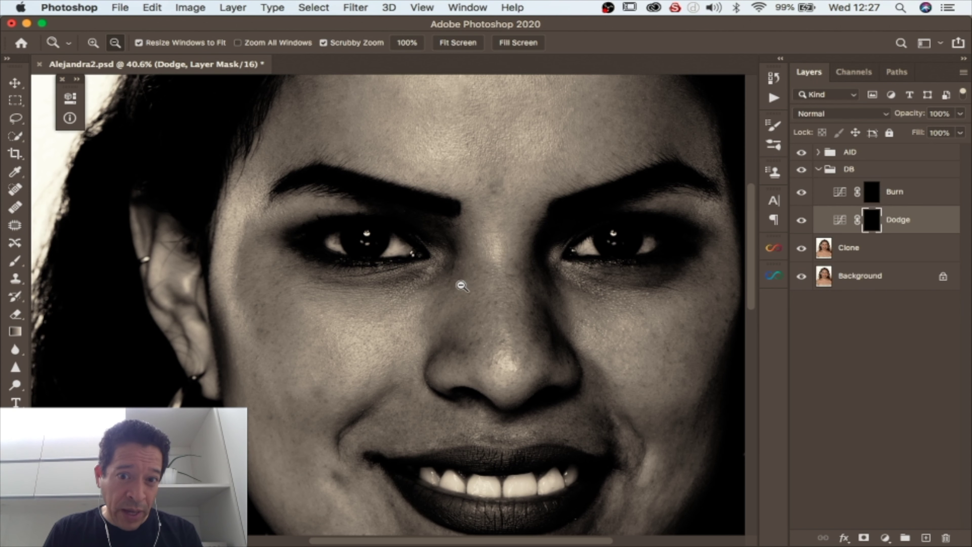
scroll(596, 384, down, 2)
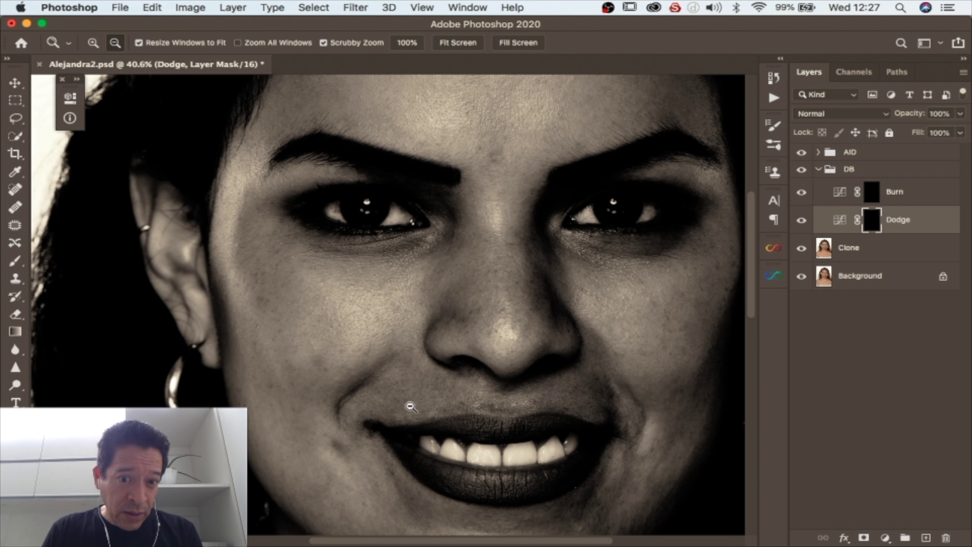
scroll(409, 406, down, 3)
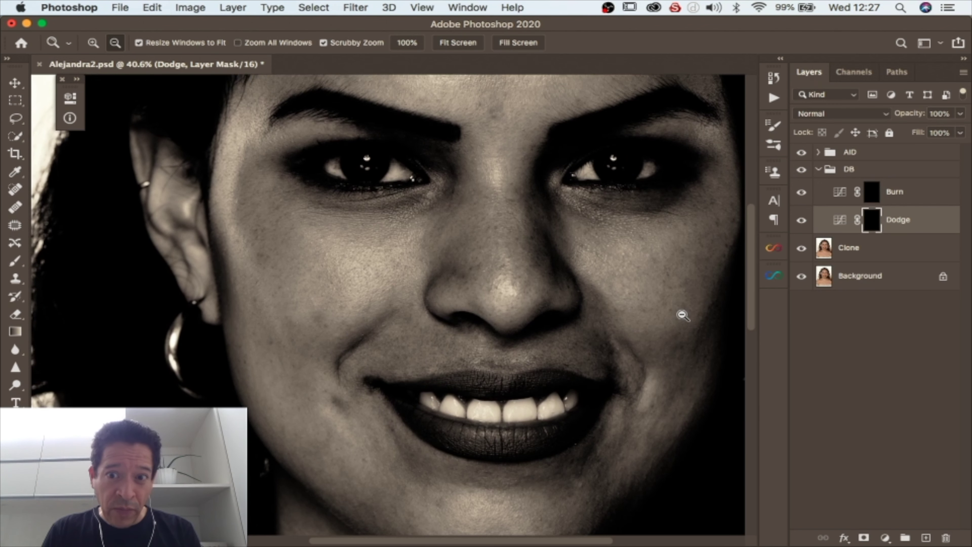
scroll(683, 315, up, 5)
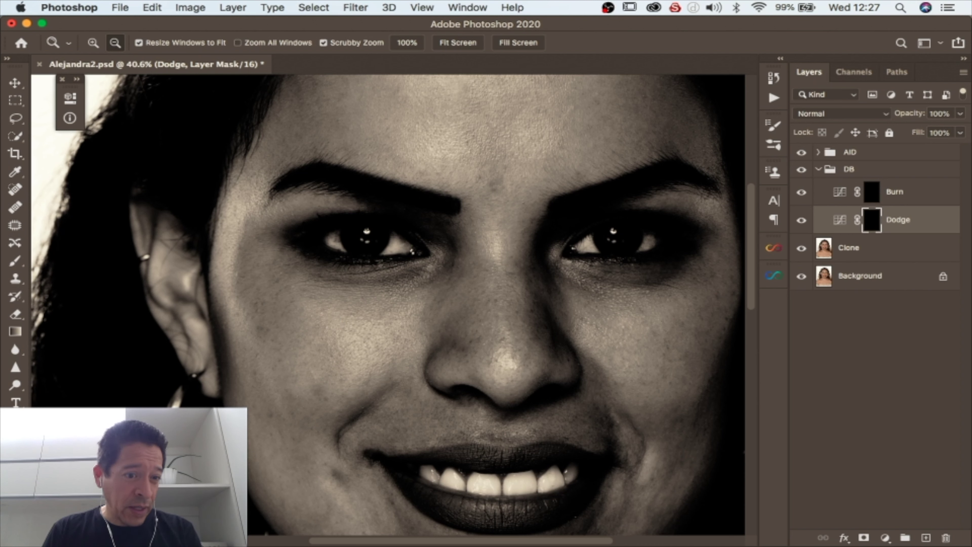
key(b)
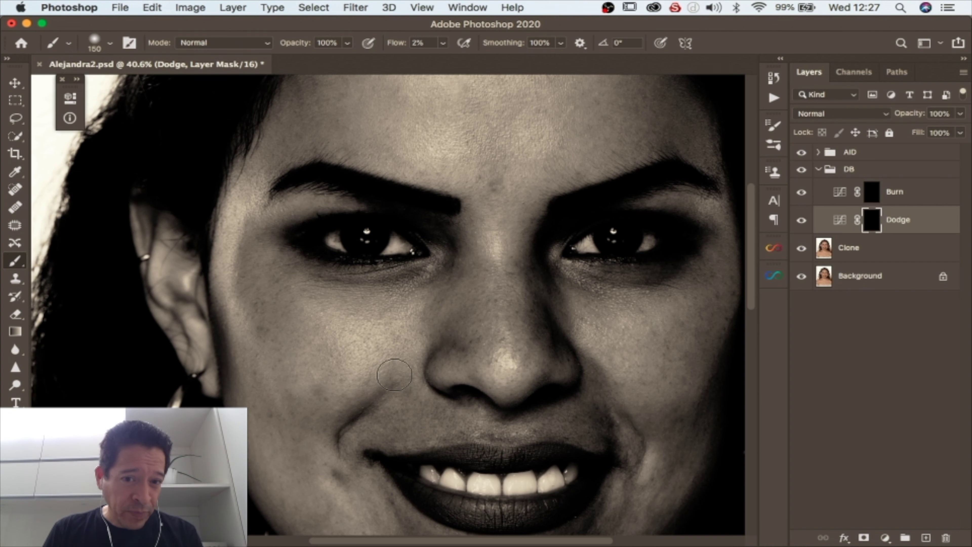
key(z)
scroll(411, 371, up, 1)
scroll(421, 368, up, 3)
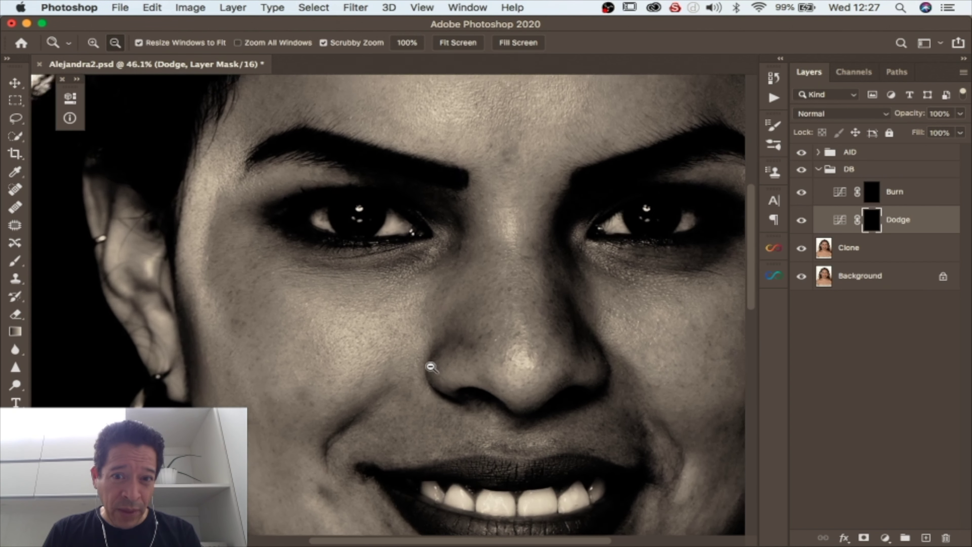
key(b)
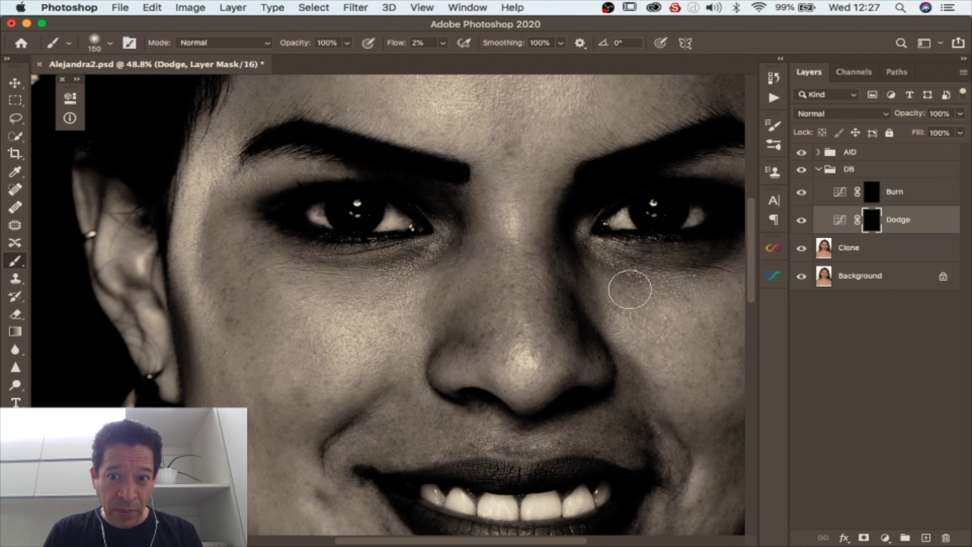
Step: Paint on the Dodge mask with the 150 px brush at 2% flow to lighten dark patches under both eyes and on both cheeks
drag(640, 316, 554, 319)
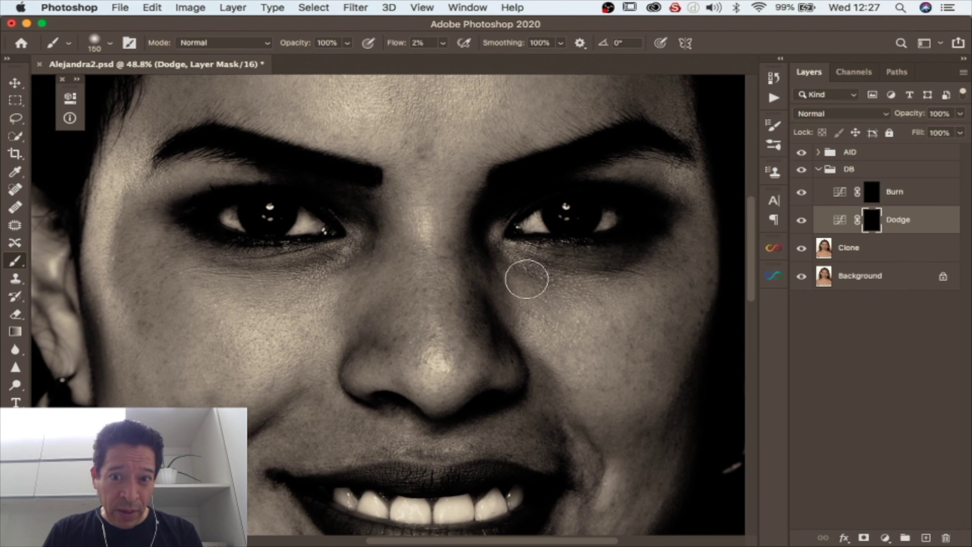
mouse_move(631, 277)
mouse_down()
mouse_move(558, 282)
mouse_move(598, 280)
mouse_move(554, 272)
mouse_move(635, 256)
mouse_move(549, 274)
mouse_move(585, 329)
mouse_up()
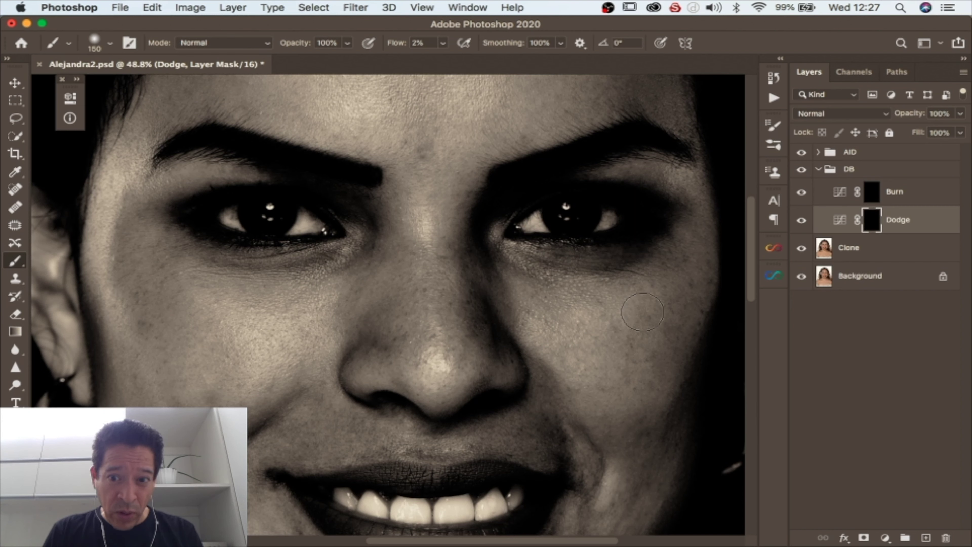
mouse_move(682, 298)
mouse_down()
mouse_move(645, 352)
mouse_move(653, 302)
mouse_move(621, 341)
mouse_move(668, 320)
mouse_move(640, 373)
mouse_move(681, 291)
mouse_move(655, 367)
mouse_move(665, 308)
mouse_move(617, 370)
mouse_move(561, 311)
mouse_move(547, 311)
mouse_move(560, 365)
mouse_move(541, 340)
mouse_move(556, 422)
mouse_move(505, 440)
mouse_move(555, 426)
mouse_move(441, 446)
mouse_move(448, 442)
mouse_move(295, 439)
mouse_move(339, 422)
mouse_move(292, 451)
mouse_move(306, 371)
mouse_move(264, 424)
mouse_up()
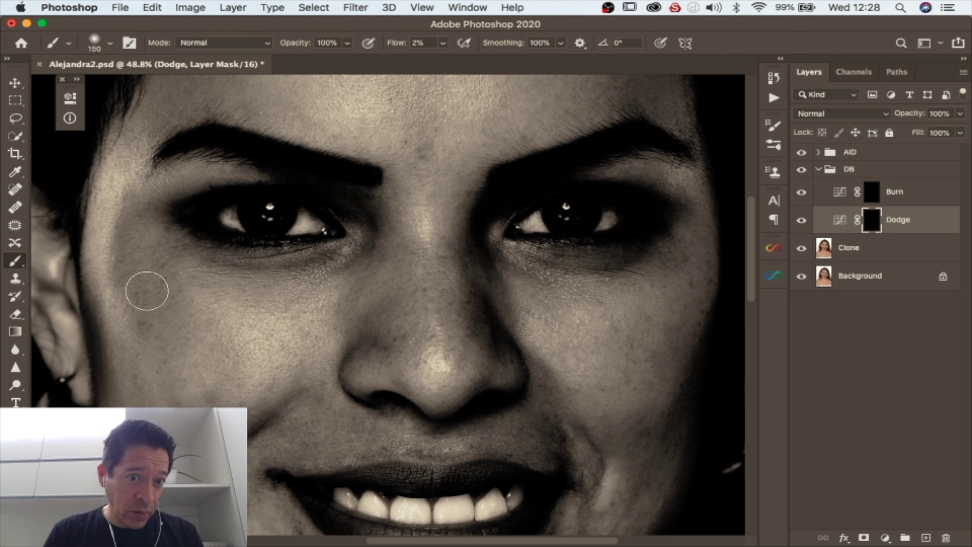
mouse_move(261, 302)
mouse_down()
mouse_move(245, 267)
mouse_move(307, 260)
mouse_move(197, 253)
mouse_move(204, 254)
mouse_move(153, 236)
mouse_move(187, 244)
mouse_move(248, 289)
mouse_up()
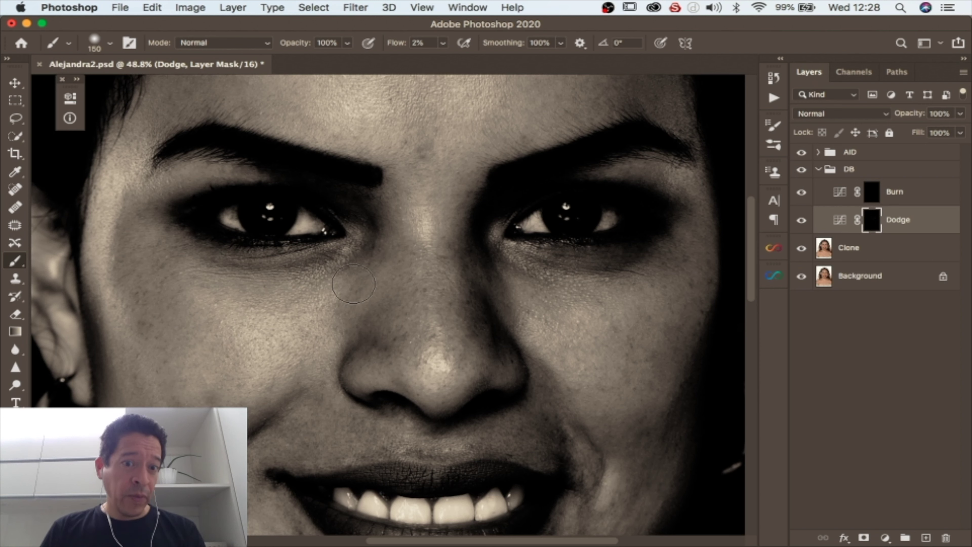
mouse_move(353, 284)
mouse_down()
mouse_move(371, 275)
mouse_move(351, 260)
mouse_move(314, 273)
mouse_move(274, 270)
mouse_move(322, 257)
mouse_move(351, 265)
mouse_up()
mouse_move(286, 274)
mouse_down()
mouse_move(198, 252)
mouse_move(280, 270)
mouse_move(348, 257)
mouse_move(247, 259)
mouse_move(311, 261)
mouse_move(246, 268)
mouse_move(331, 253)
mouse_move(191, 260)
mouse_move(202, 251)
mouse_move(244, 271)
mouse_move(218, 253)
mouse_move(345, 257)
mouse_move(216, 260)
mouse_up()
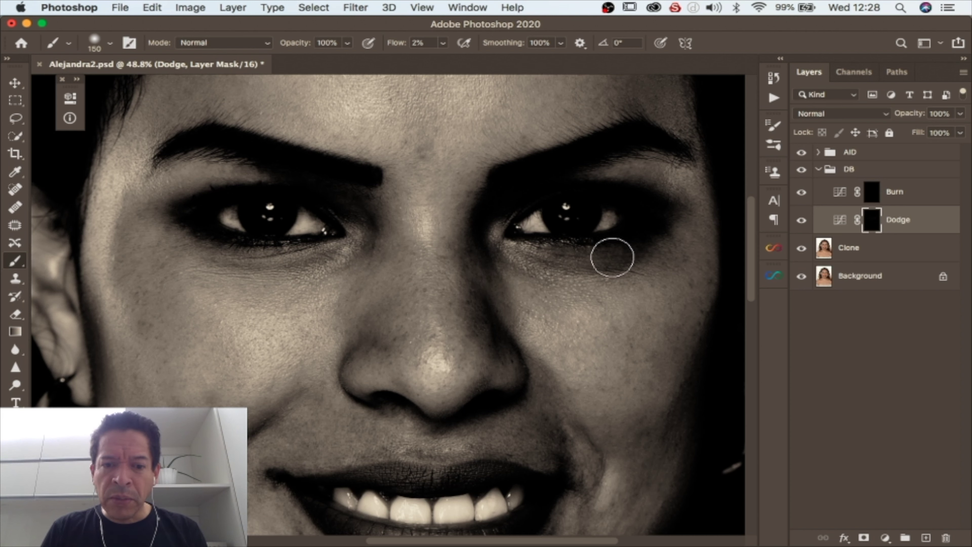
mouse_move(612, 257)
mouse_down()
mouse_move(645, 258)
mouse_move(554, 258)
mouse_up()
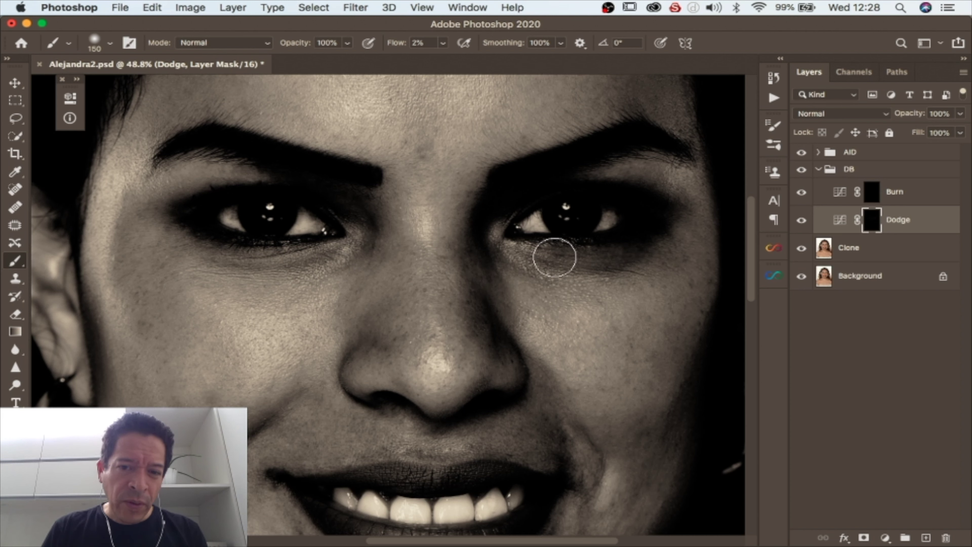
Step: Compare the face with the Dodge layer hidden and shown, leaving the layer visible
click(802, 221)
click(801, 221)
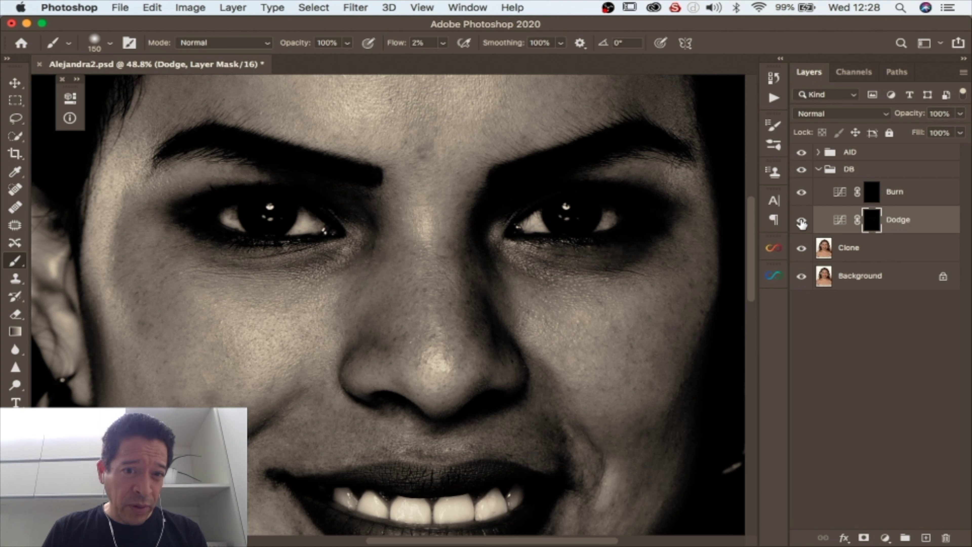
click(801, 222)
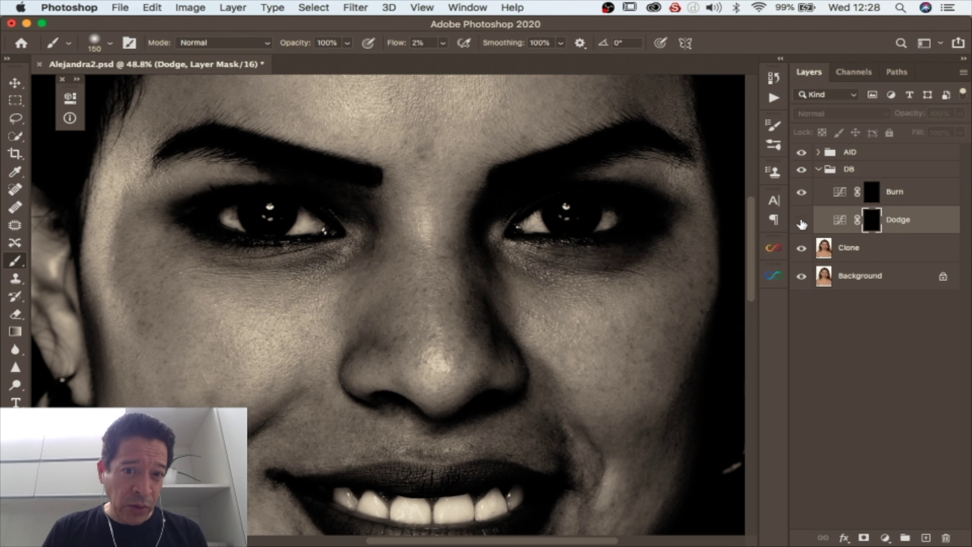
click(801, 221)
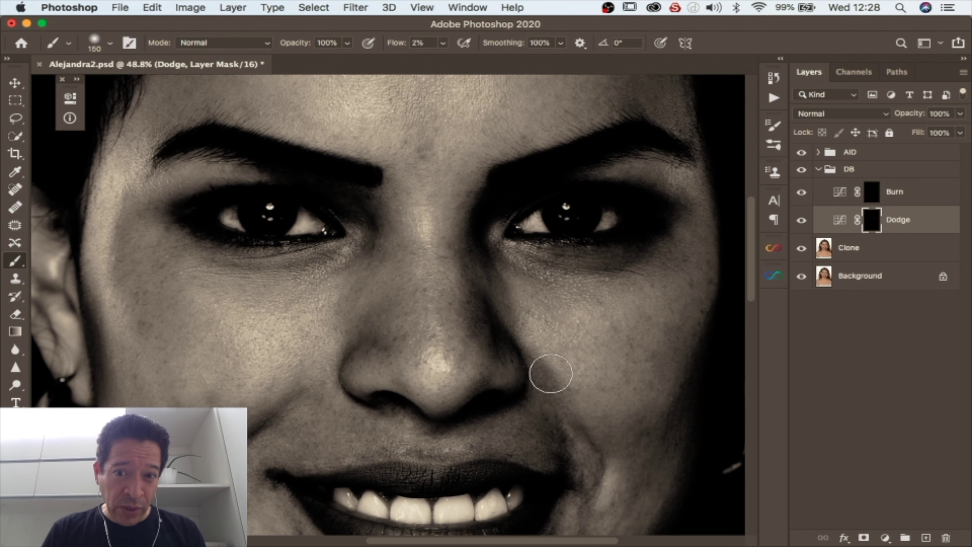
Step: Paint on the Dodge mask with the 150 px brush at 2% flow to lighten the dark skin above the upper lip and around the mouth
scroll(597, 366, down, 3)
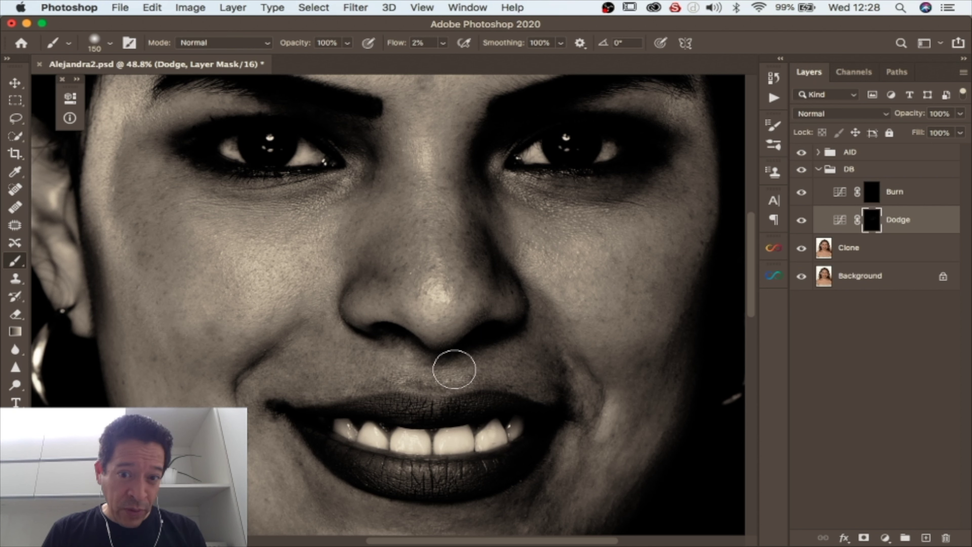
mouse_move(452, 364)
mouse_down()
mouse_move(514, 371)
mouse_move(518, 359)
mouse_move(544, 378)
mouse_move(331, 382)
mouse_move(352, 358)
mouse_move(313, 373)
mouse_up()
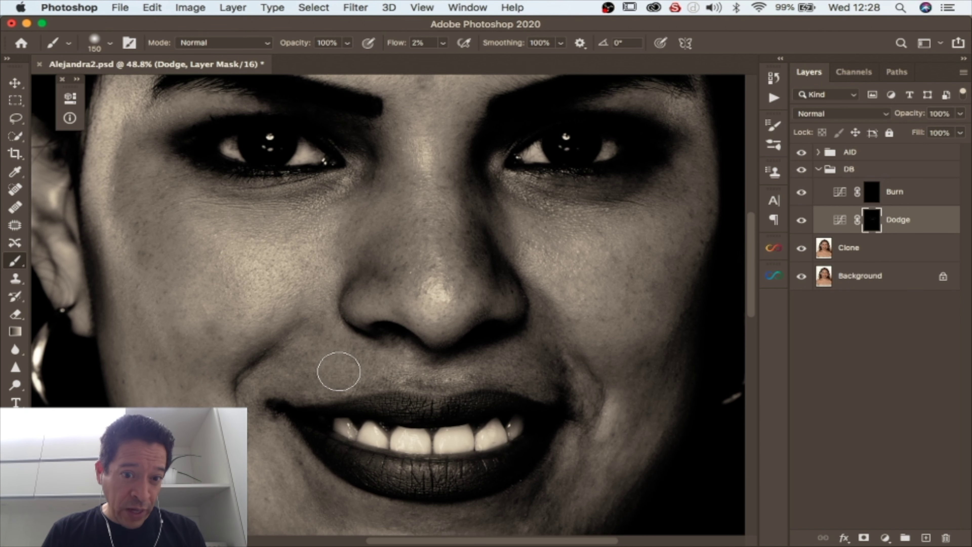
scroll(336, 369, down, 2)
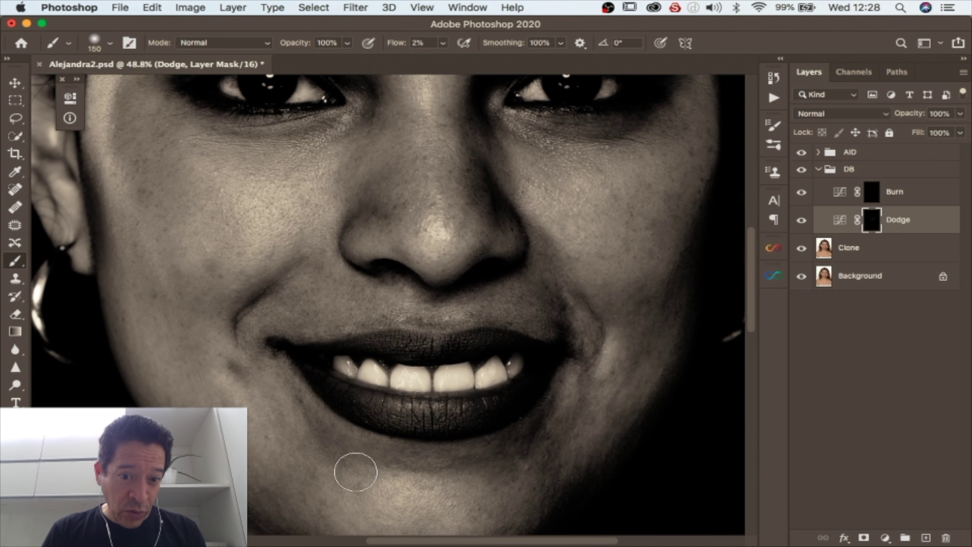
scroll(356, 472, down, 1)
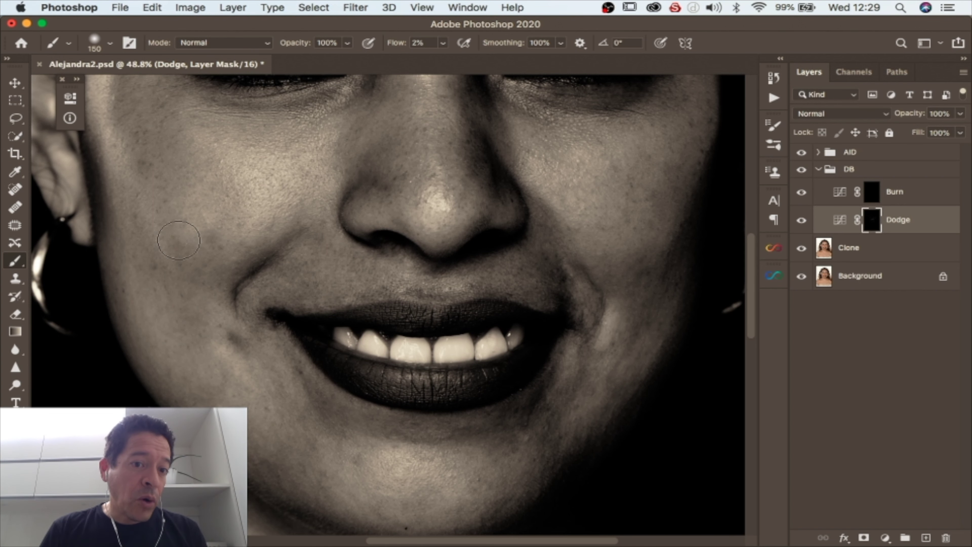
Step: Continue lightening the dark patches on the cheek, temple and forehead on the Dodge mask with the 2% flow brush
scroll(181, 267, up, 3)
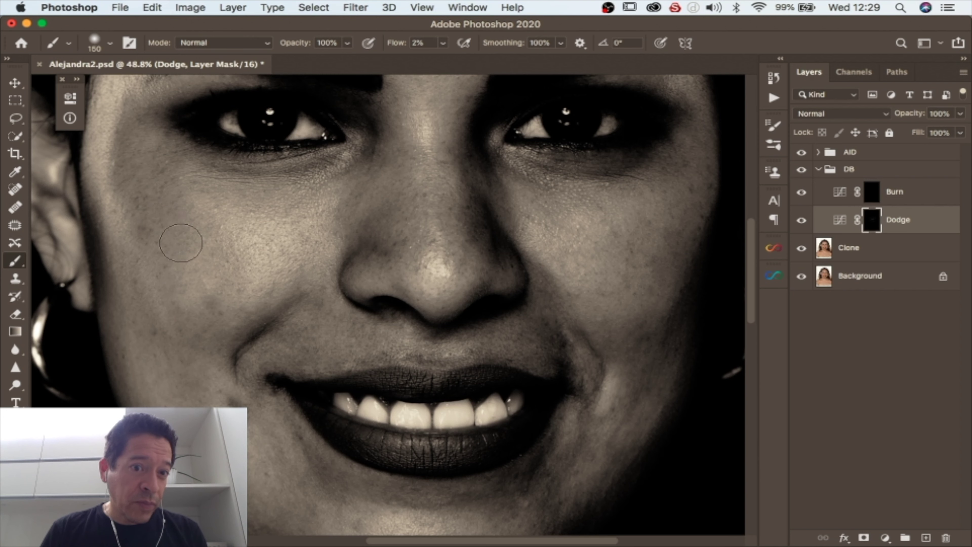
scroll(239, 239, up, 3)
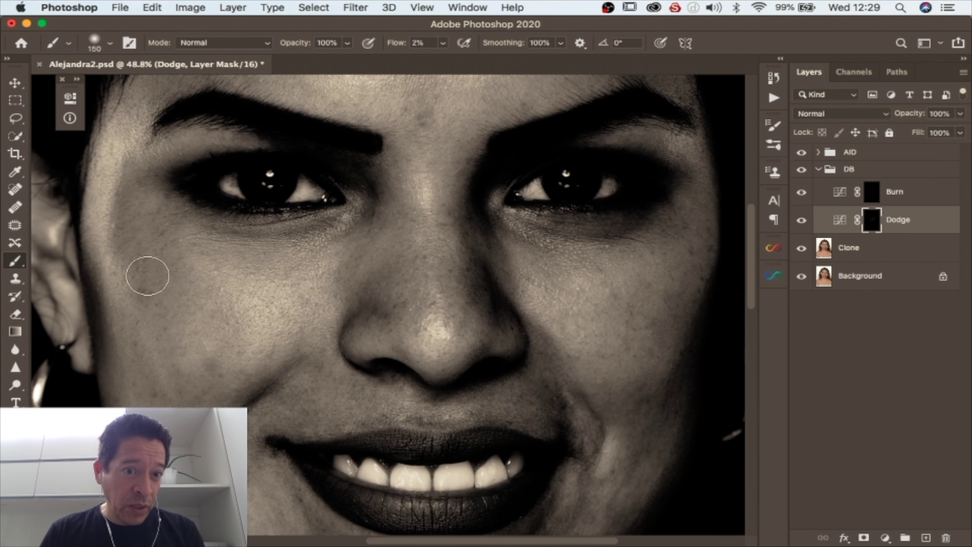
scroll(164, 241, up, 3)
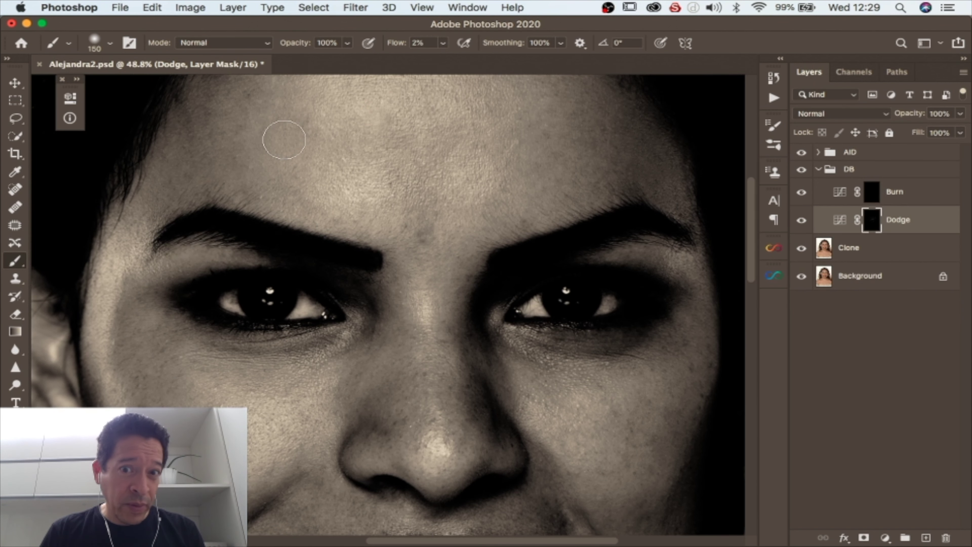
scroll(282, 136, up, 3)
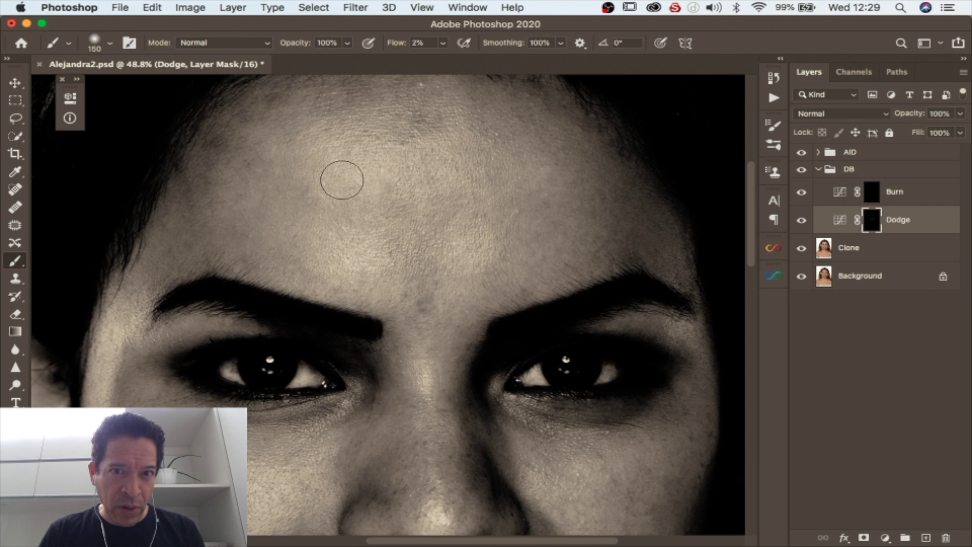
Step: Lighten dark spots around the nose, upper lip and cheek, and compare the face with the Dodge layer hidden and shown
scroll(437, 316, down, 3)
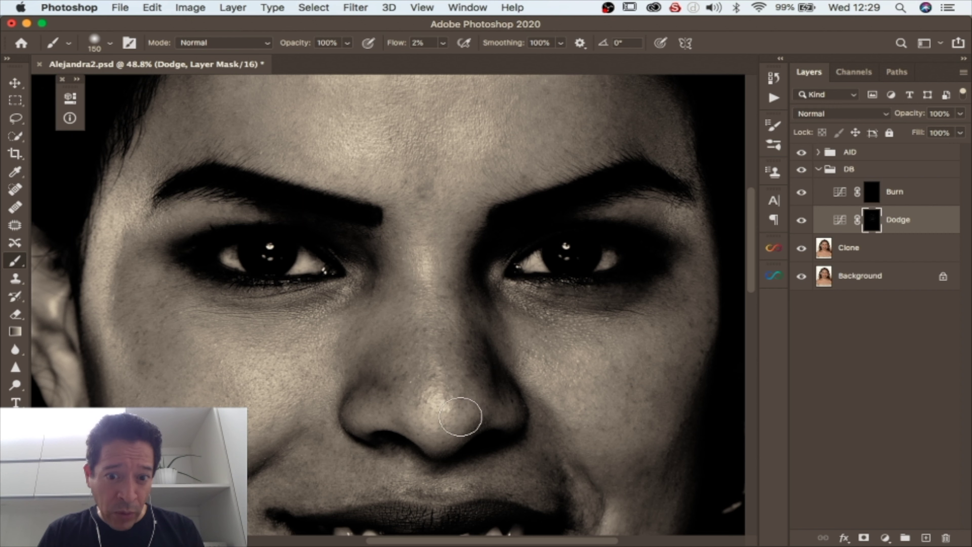
scroll(454, 391, down, 1)
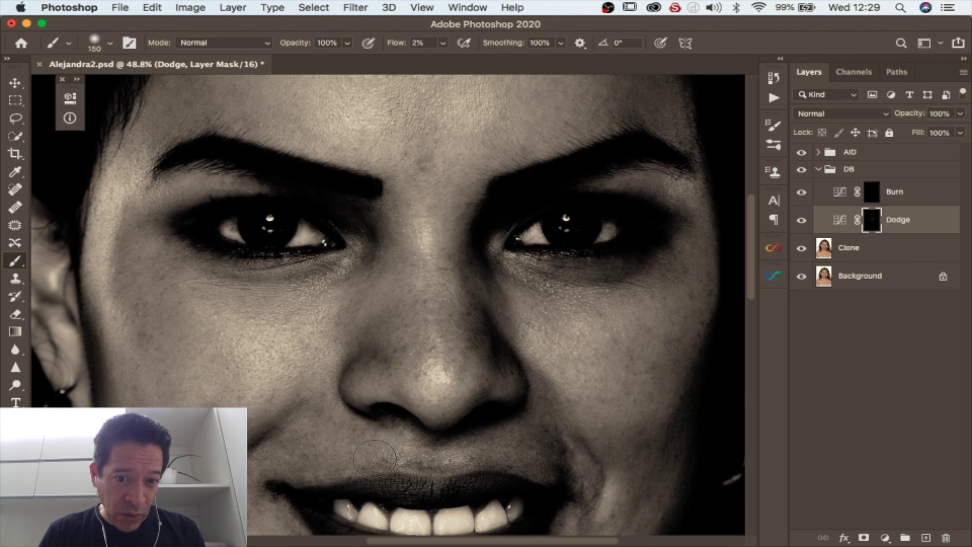
scroll(229, 369, down, 3)
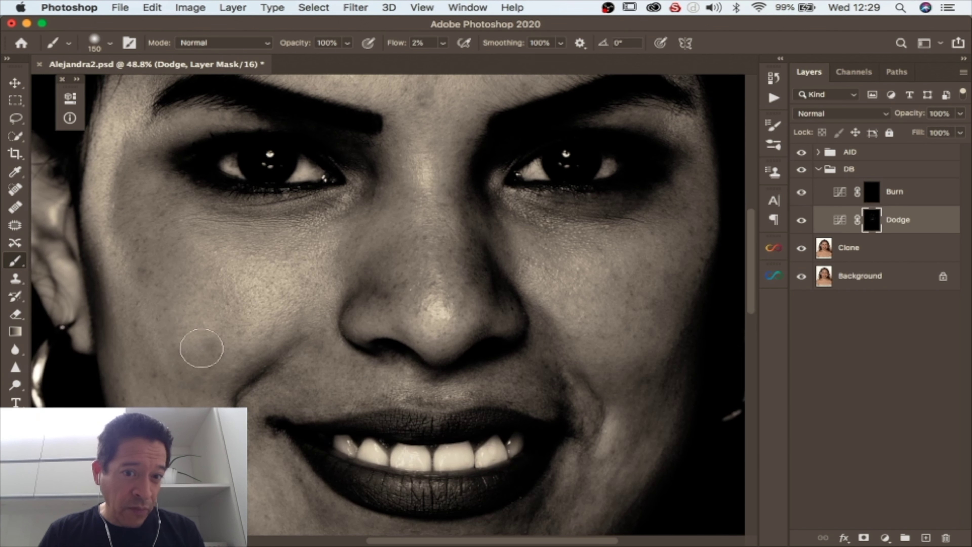
click(800, 223)
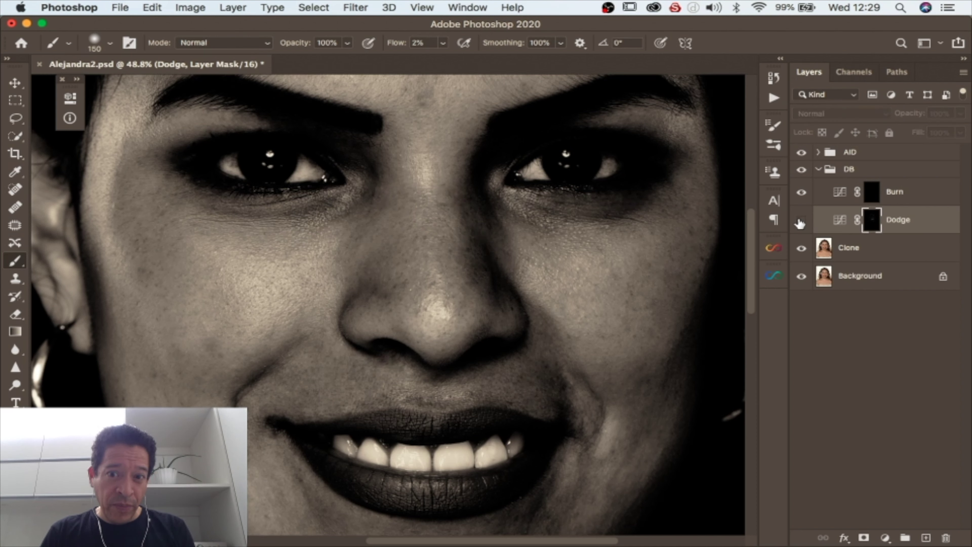
click(801, 221)
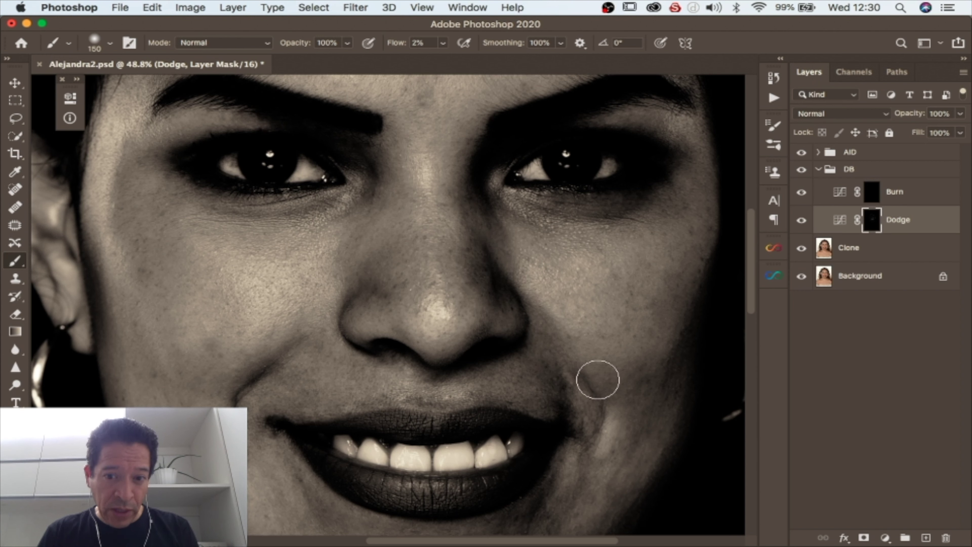
Step: Paint on the Dodge mask over the dark areas beside the mouth, below the lower lip and across the chin
scroll(595, 398, down, 3)
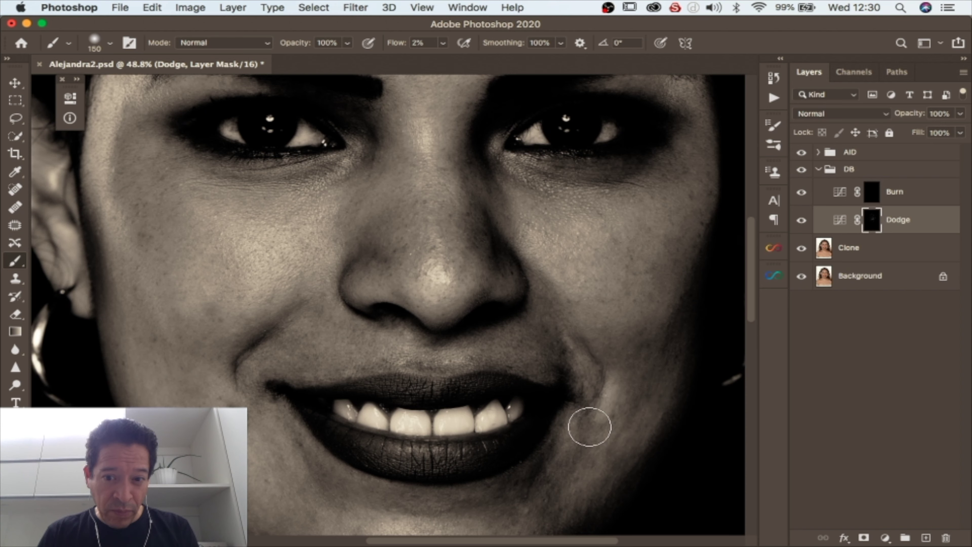
scroll(605, 429, down, 1)
scroll(608, 434, down, 5)
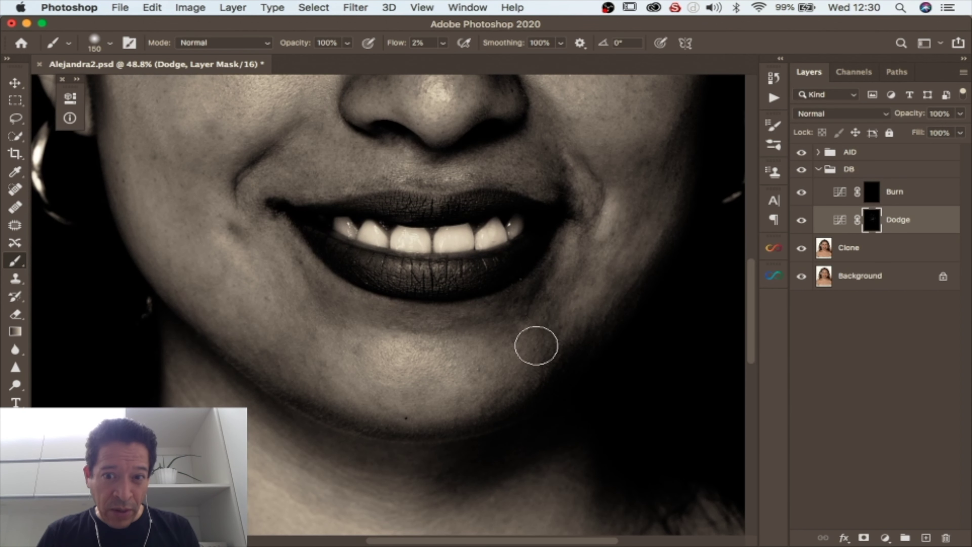
mouse_move(543, 341)
mouse_down()
mouse_move(554, 313)
mouse_move(534, 347)
mouse_move(554, 304)
mouse_move(536, 343)
mouse_move(583, 313)
mouse_move(464, 347)
mouse_move(527, 333)
mouse_move(502, 343)
mouse_up()
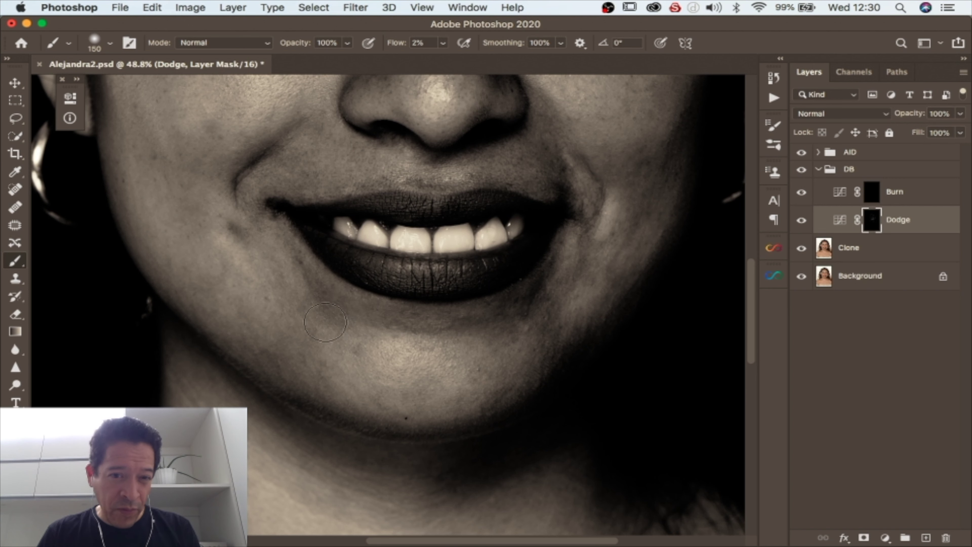
drag(296, 355, 327, 369)
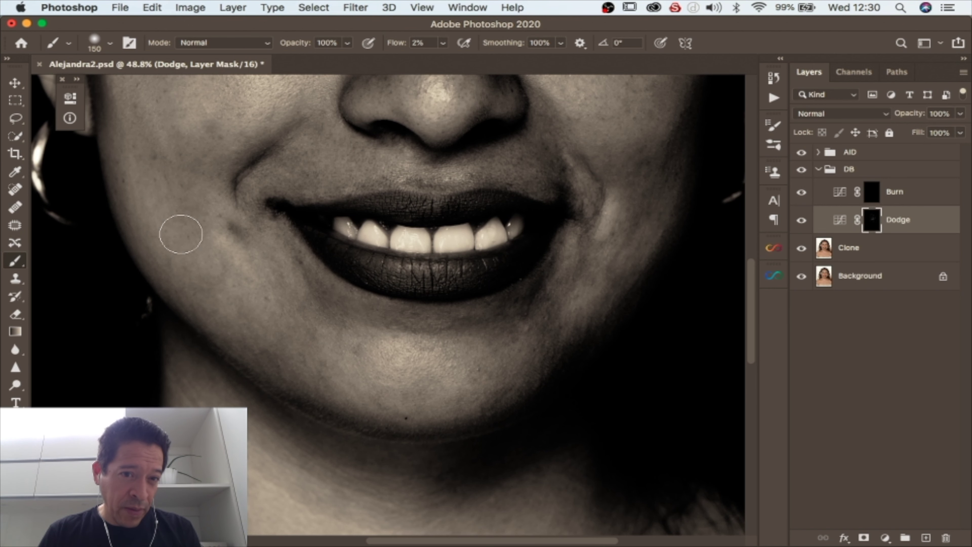
Step: Lighten the dark patches along the jaw, beside the smile line and up the cheek on the earring side
scroll(237, 285, up, 2)
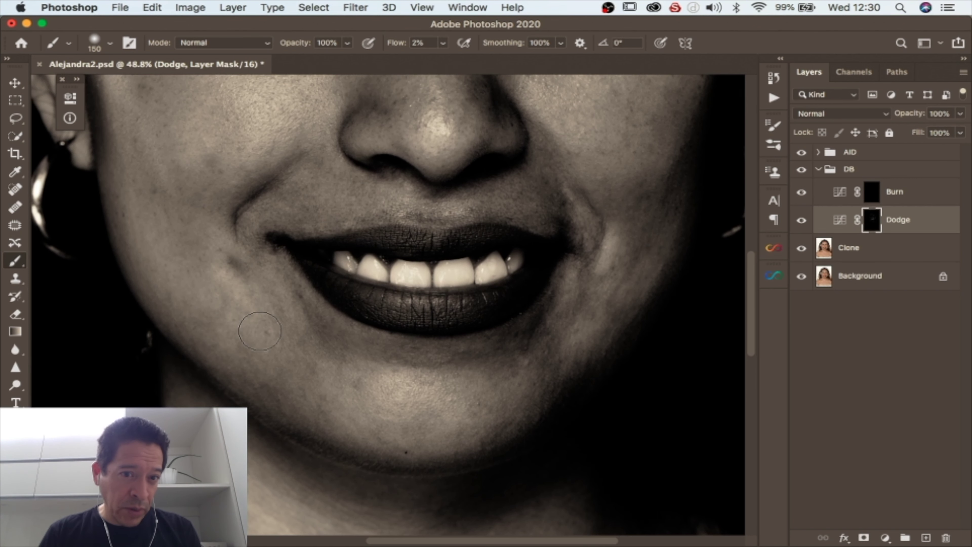
scroll(209, 306, up, 6)
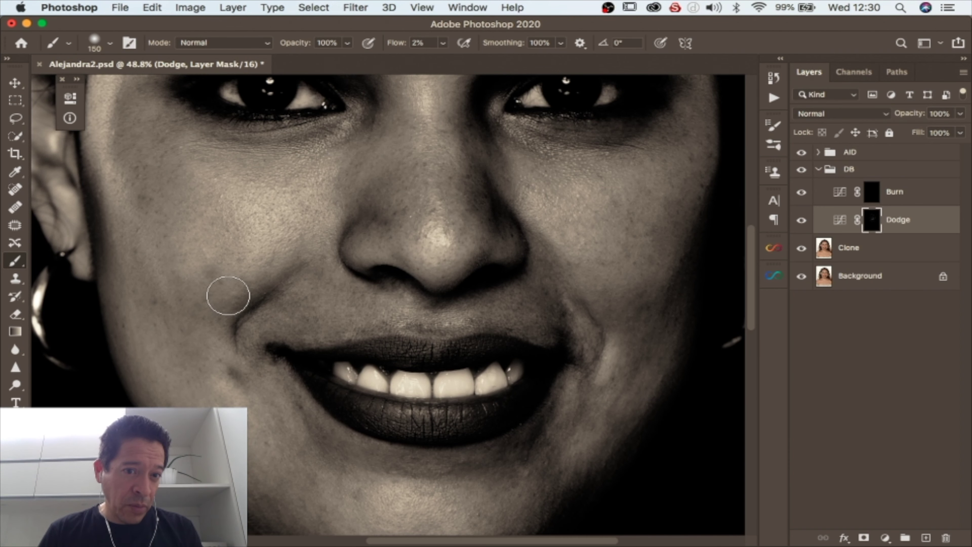
scroll(229, 296, up, 2)
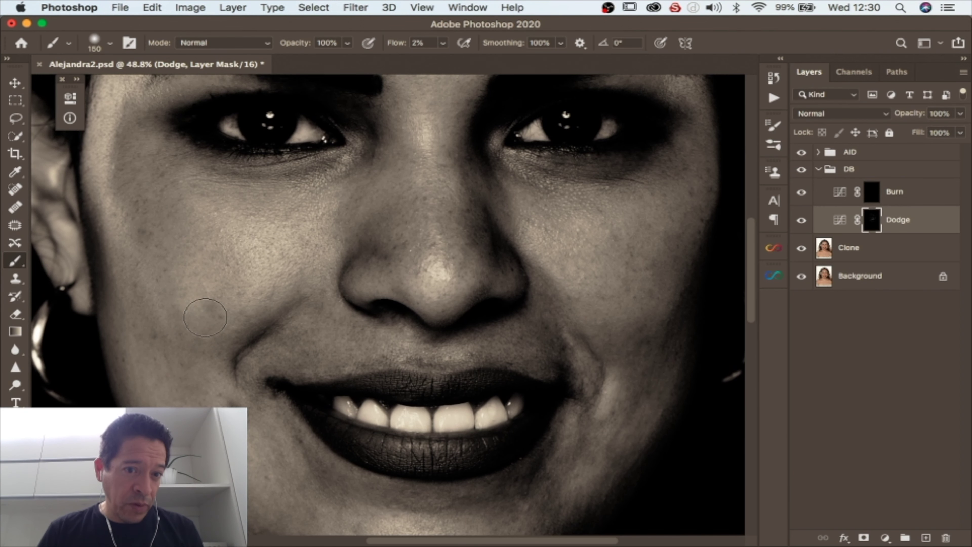
scroll(187, 303, up, 4)
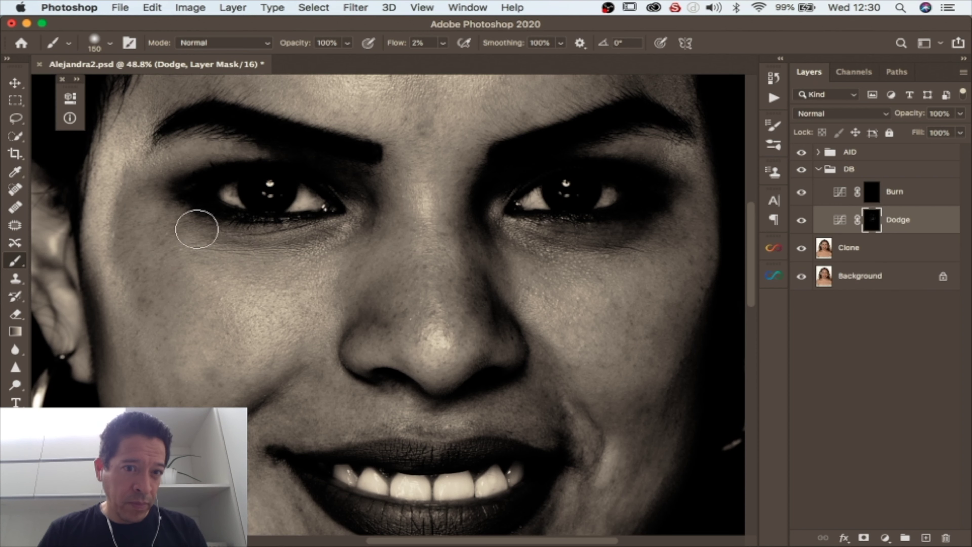
Step: Hide the AID group, compare the colour portrait with the Dodge layer off and on, and show the group again
click(801, 152)
click(801, 220)
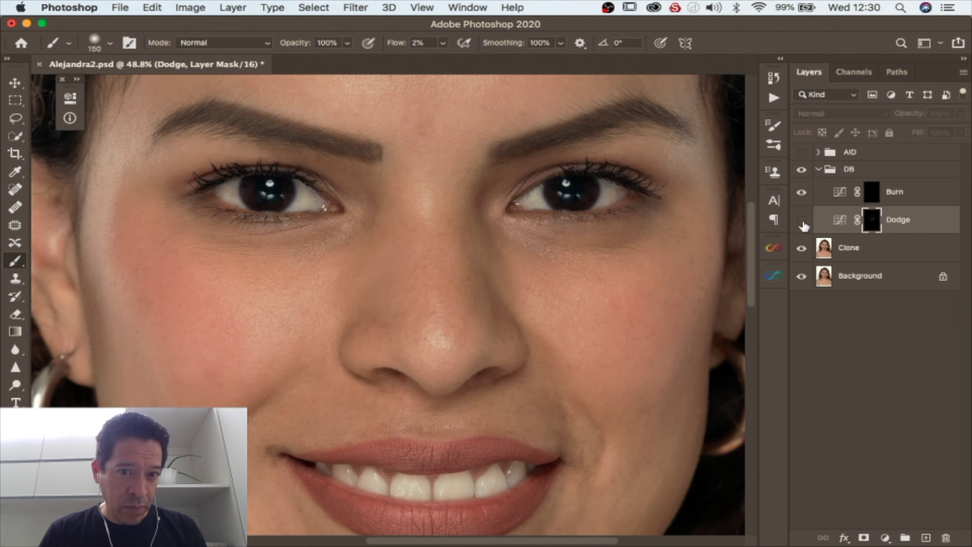
click(801, 220)
click(801, 153)
Step: Paint on the Dodge mask over remaining dark patches on the forehead, nose, upper lip and chin at 2% flow
scroll(506, 228, up, 4)
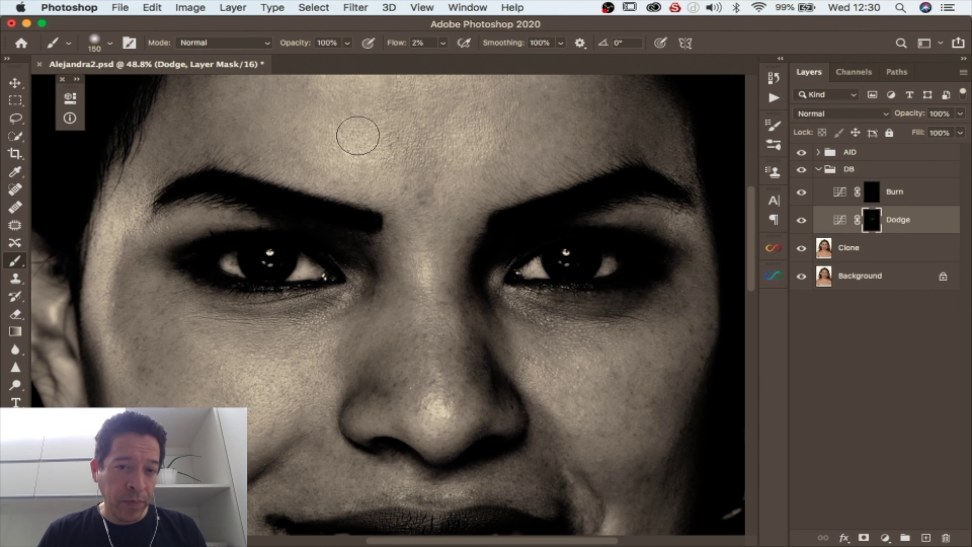
scroll(402, 352, down, 2)
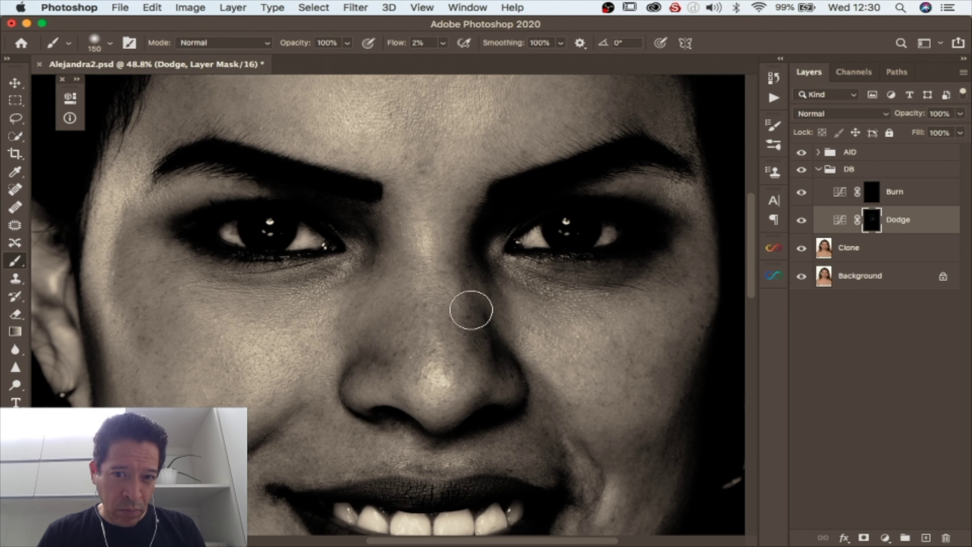
scroll(497, 348, down, 5)
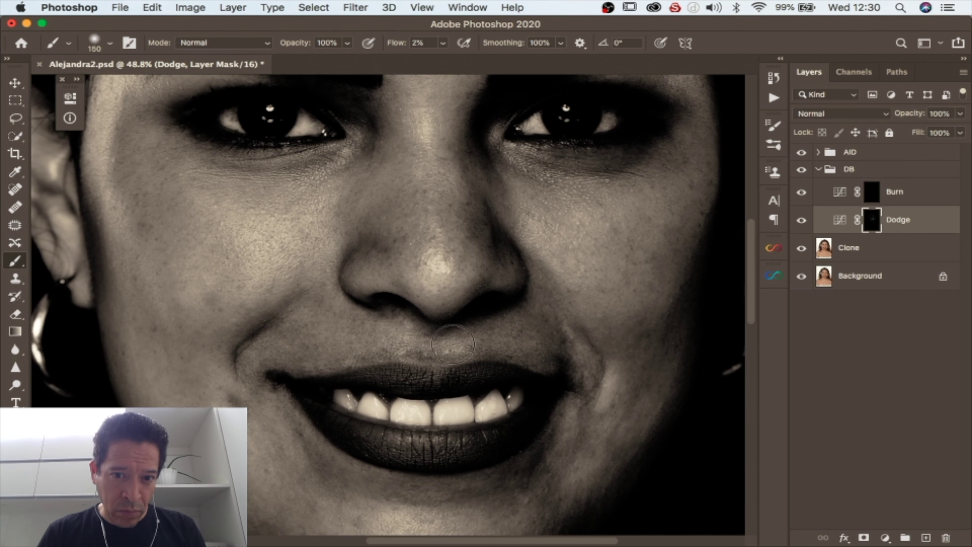
scroll(459, 421, down, 3)
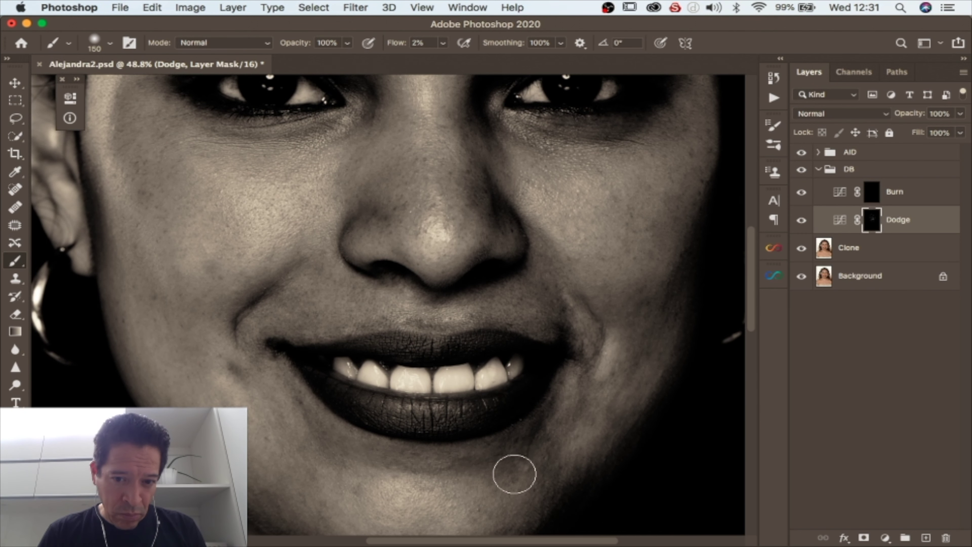
scroll(421, 455, down, 2)
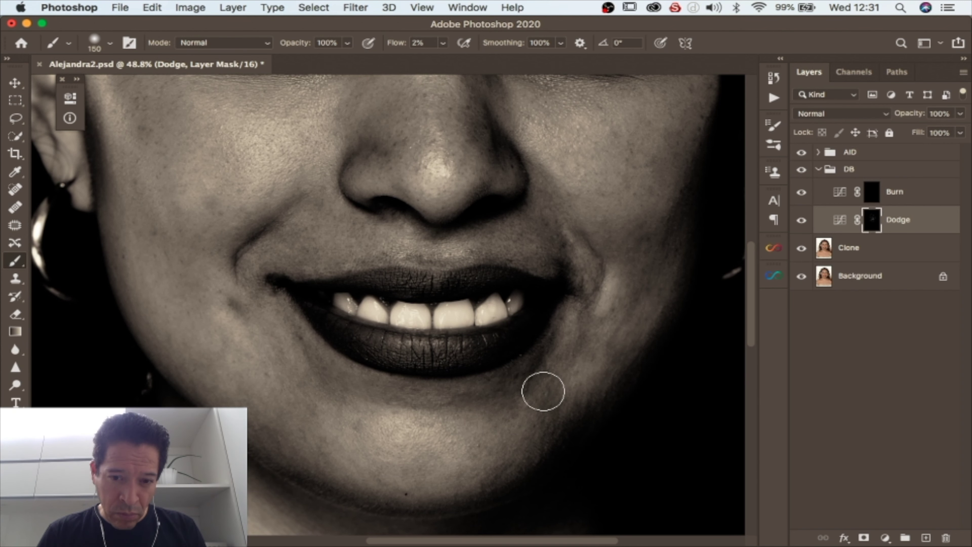
scroll(155, 316, up, 1)
scroll(156, 316, up, 3)
Step: Reduce the soft round brush to 65 px for close work on the smile crease between the nose and mouth corner
key(z)
drag(256, 304, 293, 322)
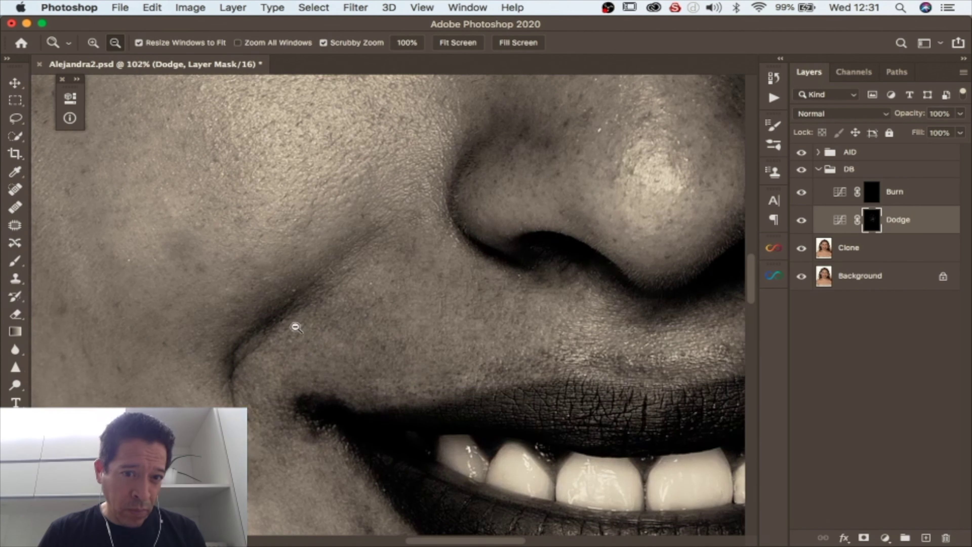
right_click(351, 337)
click(308, 298)
right_click(295, 302)
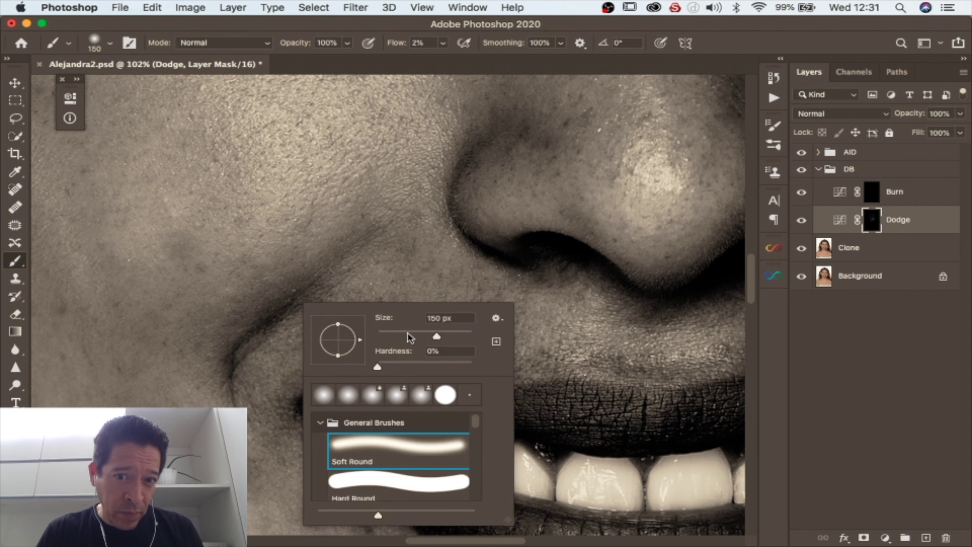
drag(412, 340, 387, 341)
key(Return)
Step: Set the brush flow to 9% and its size to 46 px for lightening the narrow smile crease
drag(442, 42, 450, 58)
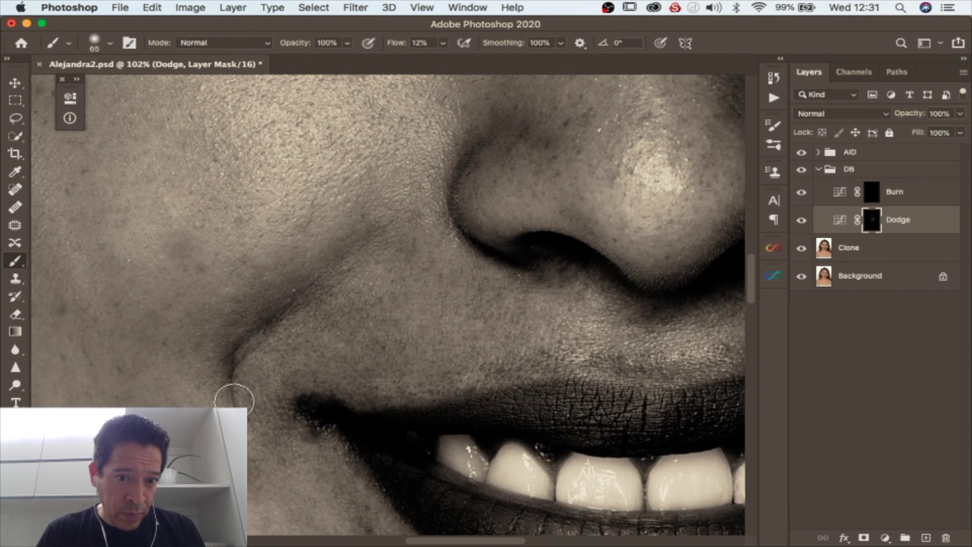
click(443, 43)
drag(438, 60, 441, 61)
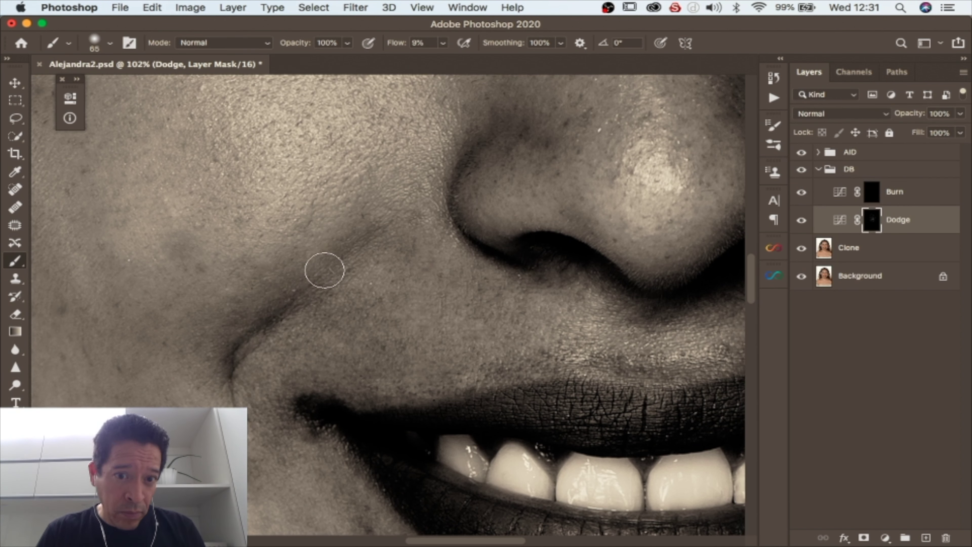
right_click(272, 319)
mouse_move(379, 356)
mouse_down()
mouse_move(367, 356)
mouse_move(375, 356)
mouse_up()
key(Return)
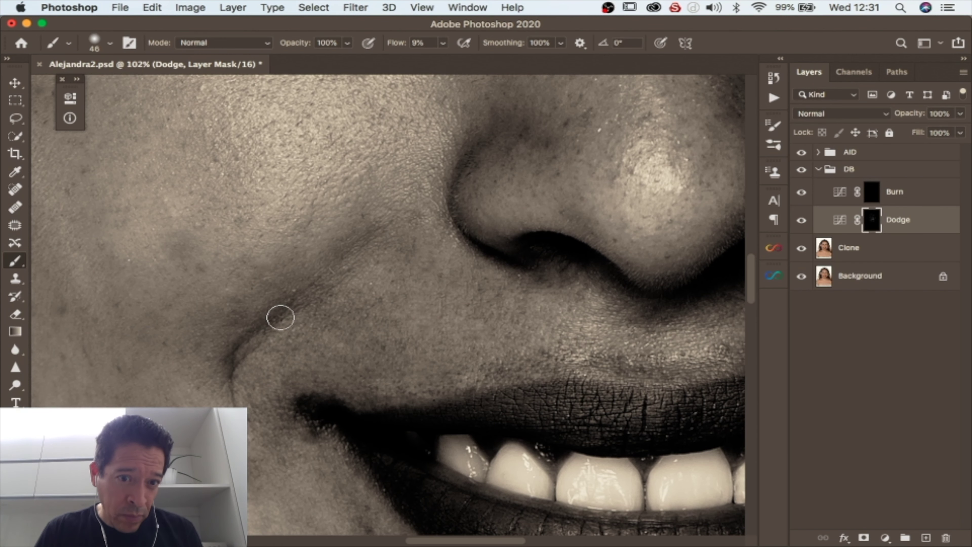
Step: Lower the flow to 3% and lighten the crease and dark spots beside the mouth corner with a 60 px brush
click(443, 43)
drag(442, 60, 437, 61)
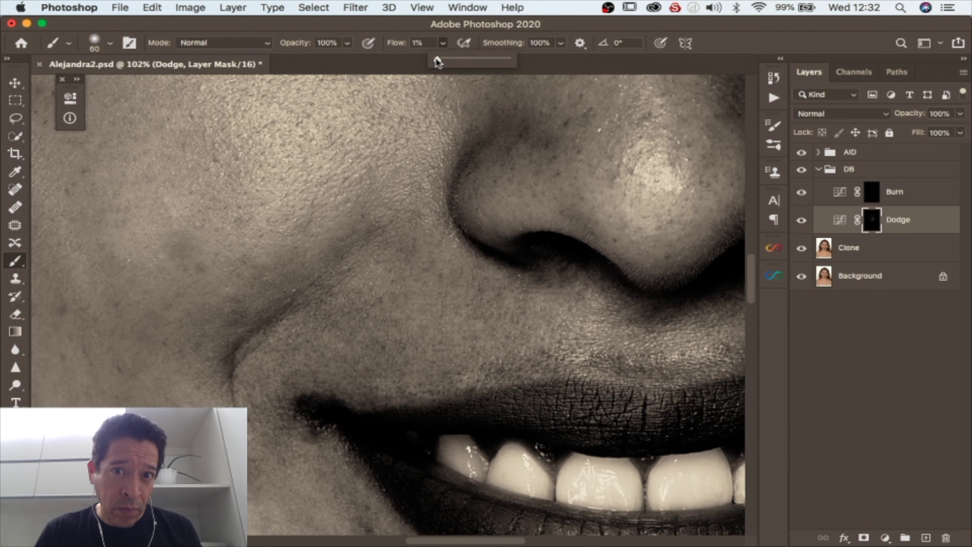
scroll(241, 383, down, 5)
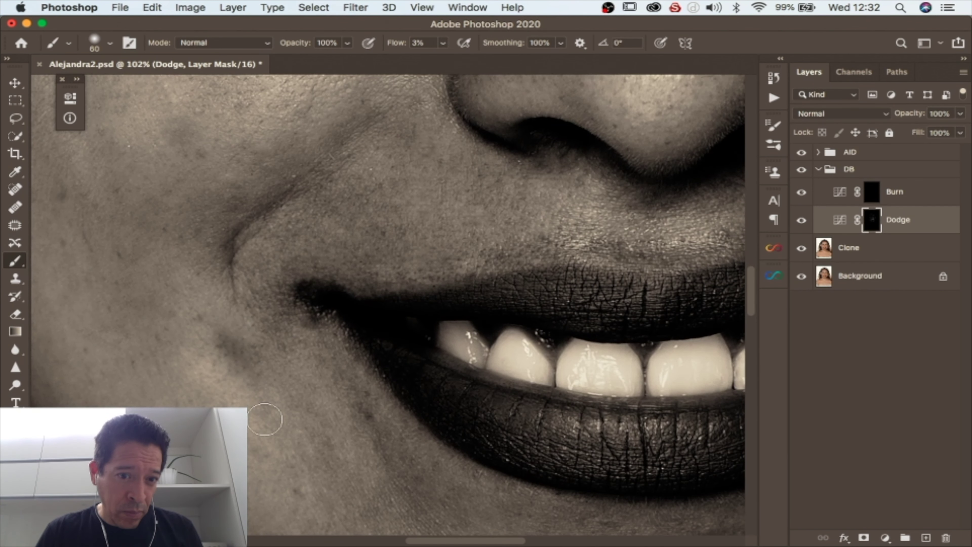
key(z)
drag(328, 428, 310, 409)
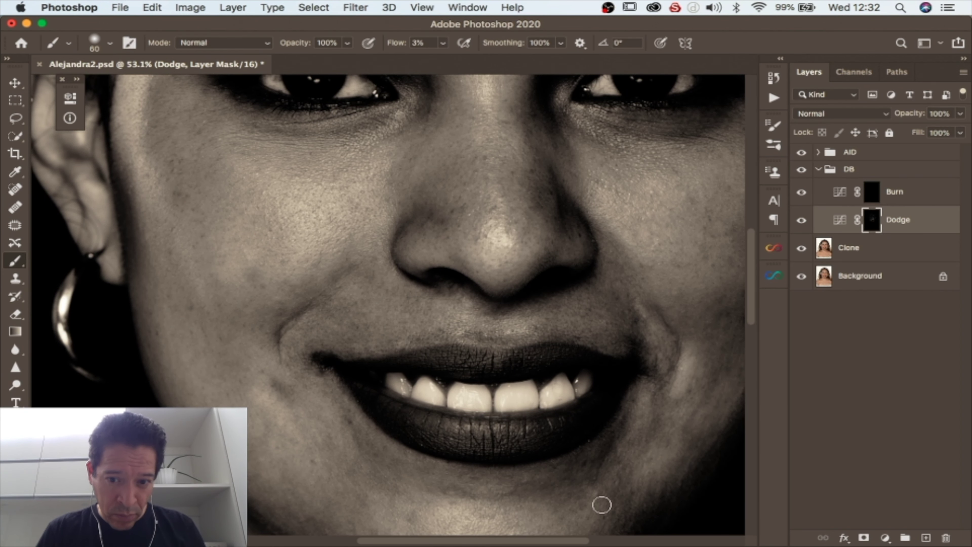
Step: Lighten the smile crease beside the mouth corner on the Dodge mask with a 23 px brush at 8% flow, and compare before and after
key(z)
drag(665, 319, 742, 327)
click(443, 42)
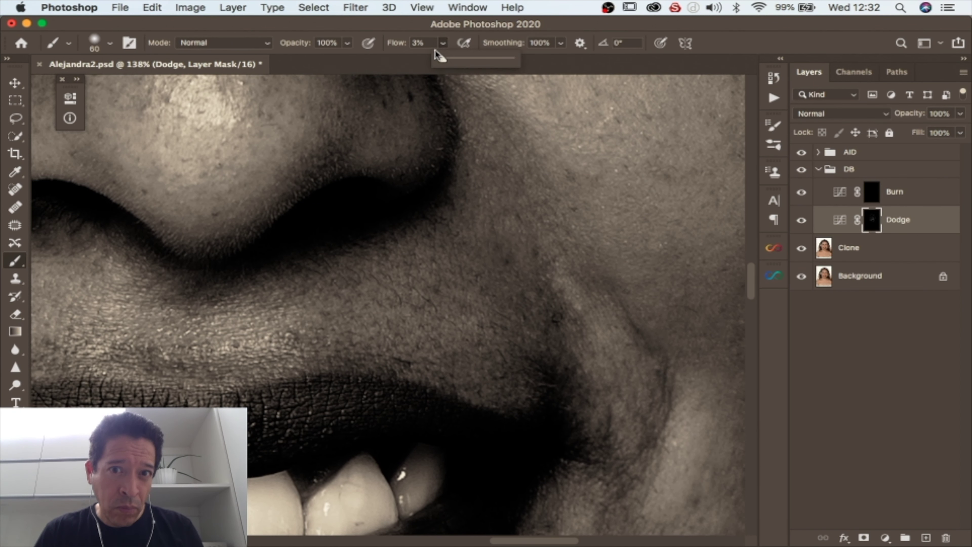
drag(436, 58, 445, 60)
right_click(561, 293)
click(660, 328)
click(577, 284)
mouse_move(577, 284)
mouse_down()
mouse_move(632, 327)
mouse_move(661, 395)
mouse_up()
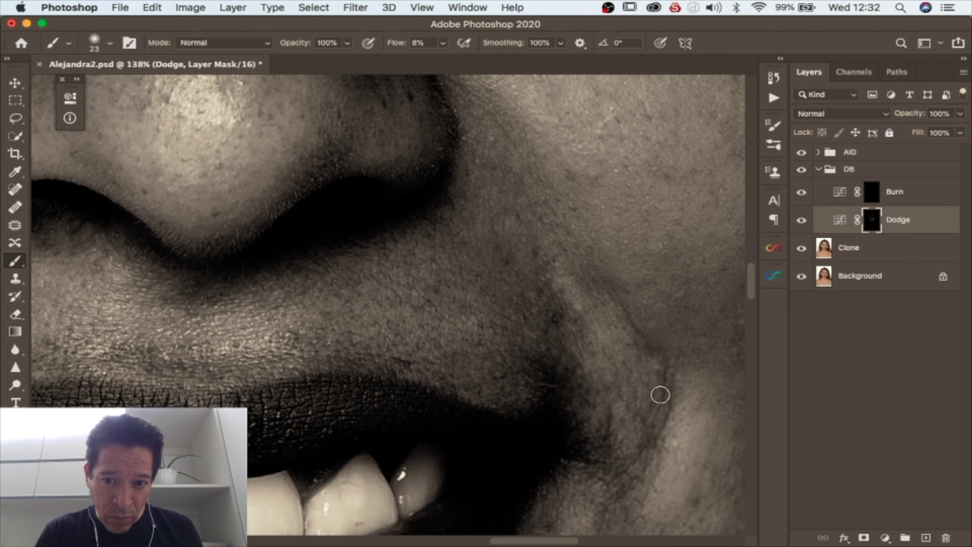
drag(618, 355, 655, 440)
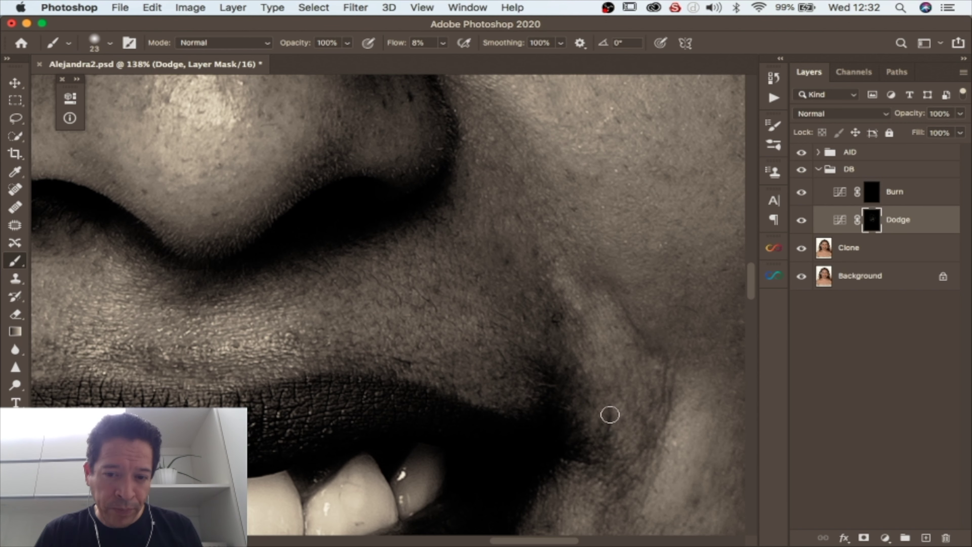
click(801, 220)
click(801, 219)
click(801, 152)
click(801, 152)
Step: Lighten the dark skin directly under the eye on the Dodge mask with a 35 px brush at 8% flow
mouse_move(689, 88)
mouse_down()
mouse_move(688, 295)
mouse_move(449, 269)
mouse_move(564, 265)
mouse_up()
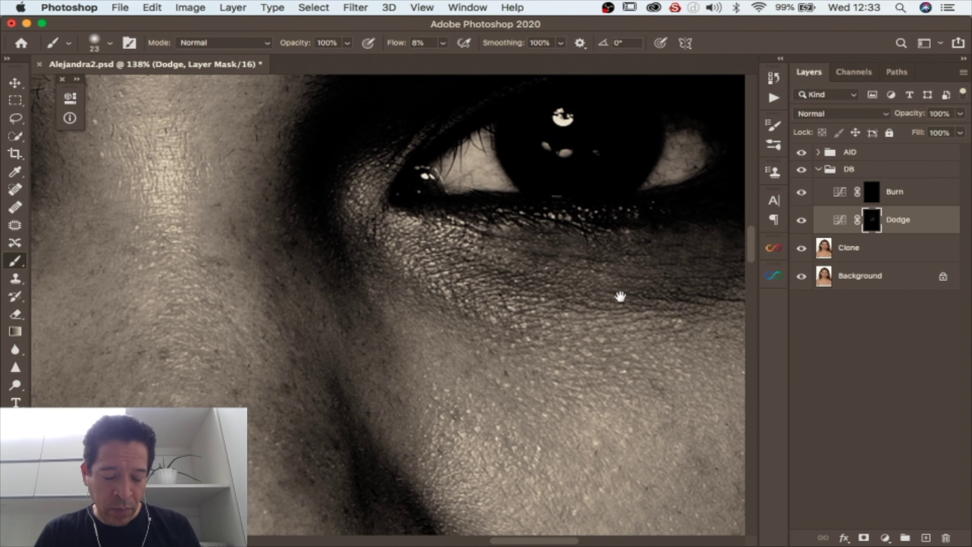
drag(621, 292, 515, 317)
key(bracketright)
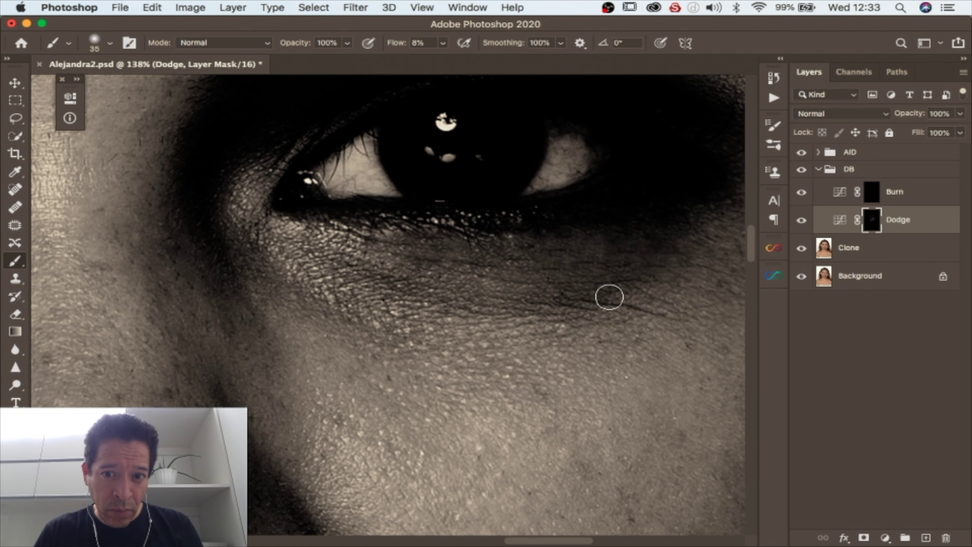
mouse_move(382, 248)
mouse_down()
mouse_move(536, 261)
mouse_move(533, 253)
mouse_move(493, 261)
mouse_move(512, 260)
mouse_move(396, 248)
mouse_move(497, 293)
mouse_move(678, 281)
mouse_move(518, 186)
mouse_move(447, 248)
mouse_move(337, 243)
mouse_move(503, 277)
mouse_move(495, 291)
mouse_move(628, 293)
mouse_move(581, 252)
mouse_move(645, 234)
mouse_move(486, 261)
mouse_up()
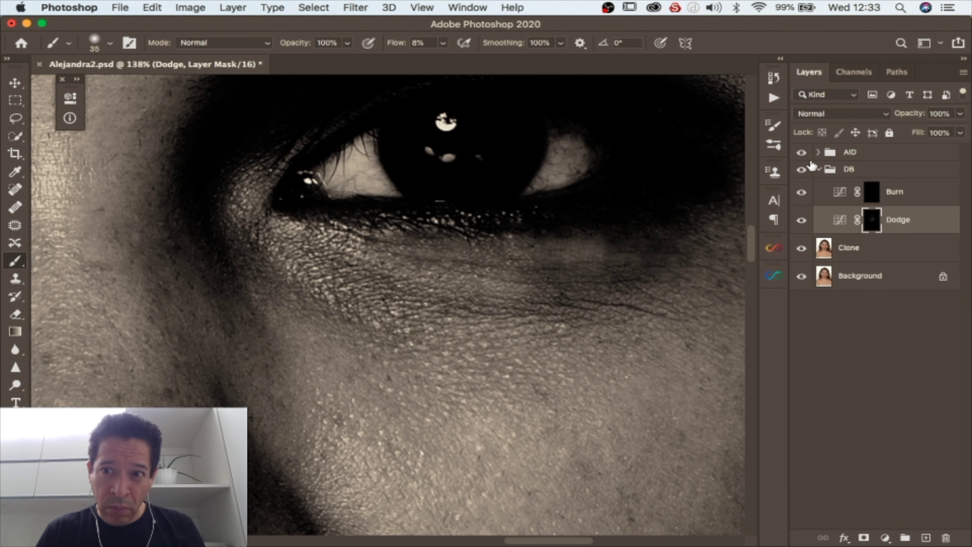
click(801, 152)
click(802, 153)
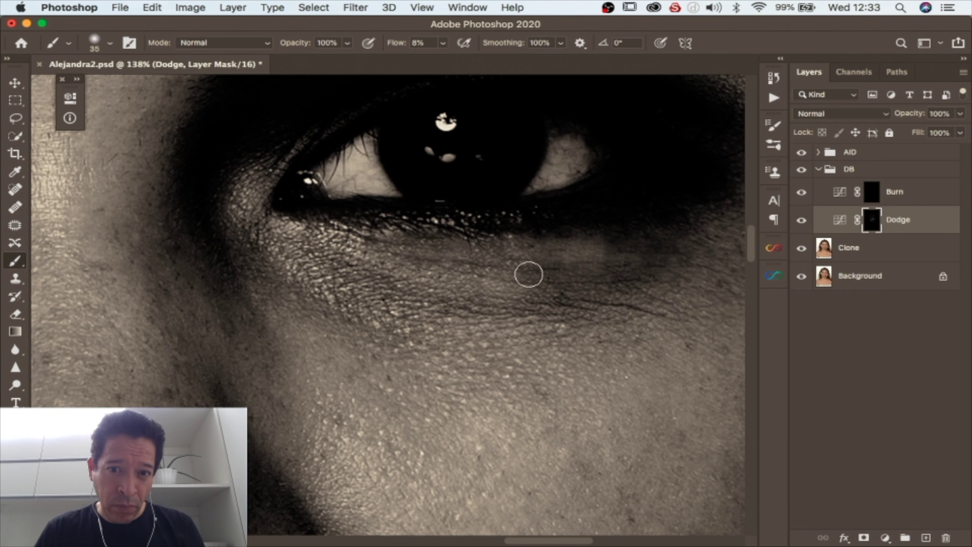
mouse_move(672, 268)
mouse_down()
mouse_move(482, 262)
mouse_move(536, 269)
mouse_move(616, 259)
mouse_up()
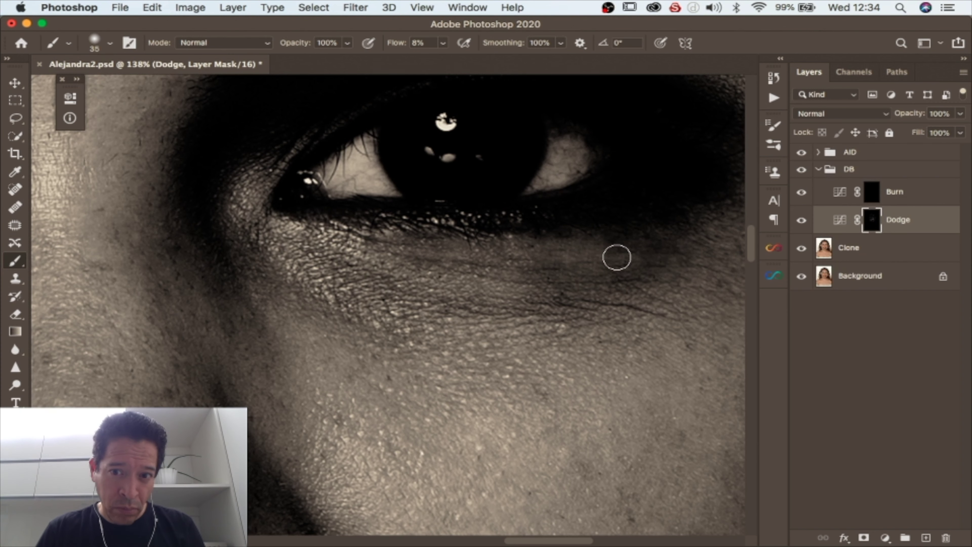
Step: Examine the dodged under-eye skin in color with the AID group hidden, comparing with and without the Dodge layer, and show AID again
key(z)
alt+click(455, 311)
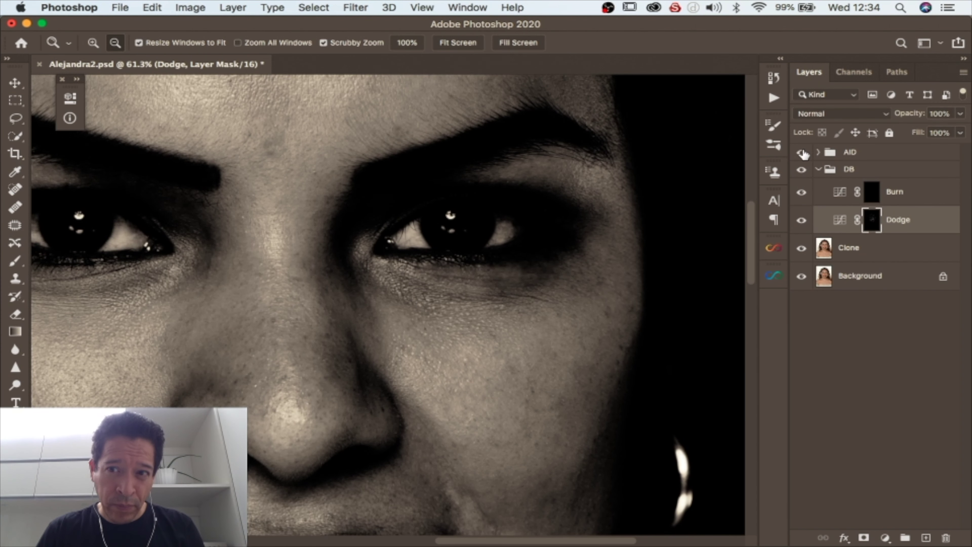
click(802, 153)
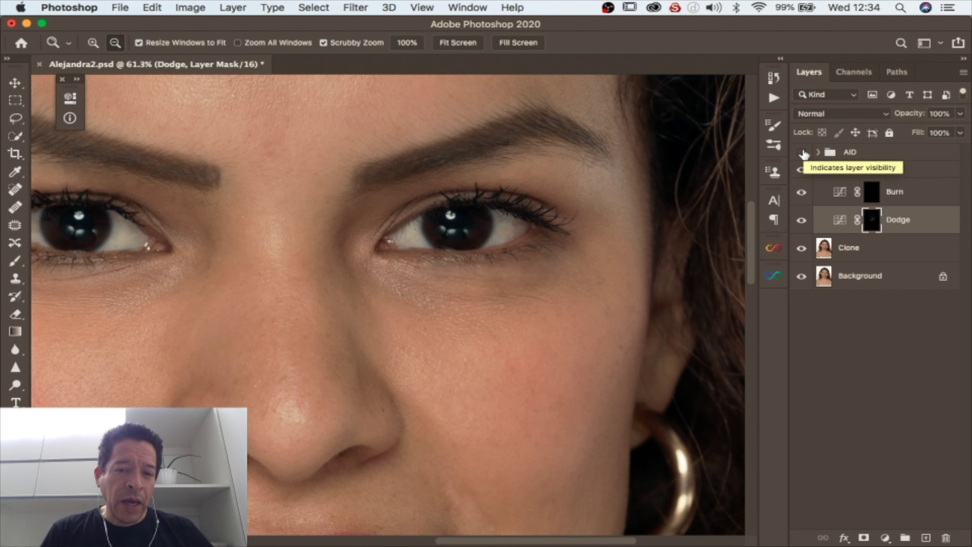
click(802, 221)
click(802, 220)
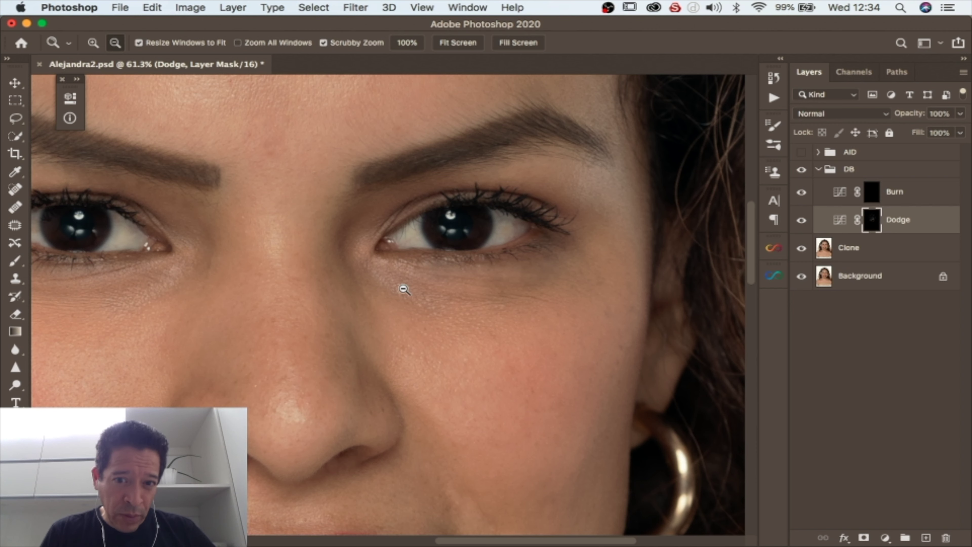
drag(455, 293, 477, 285)
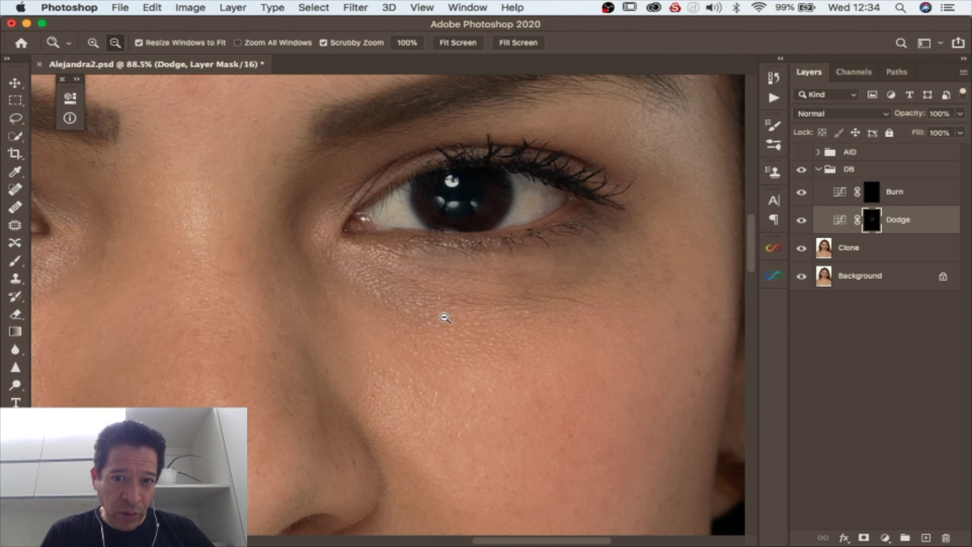
drag(447, 335, 412, 332)
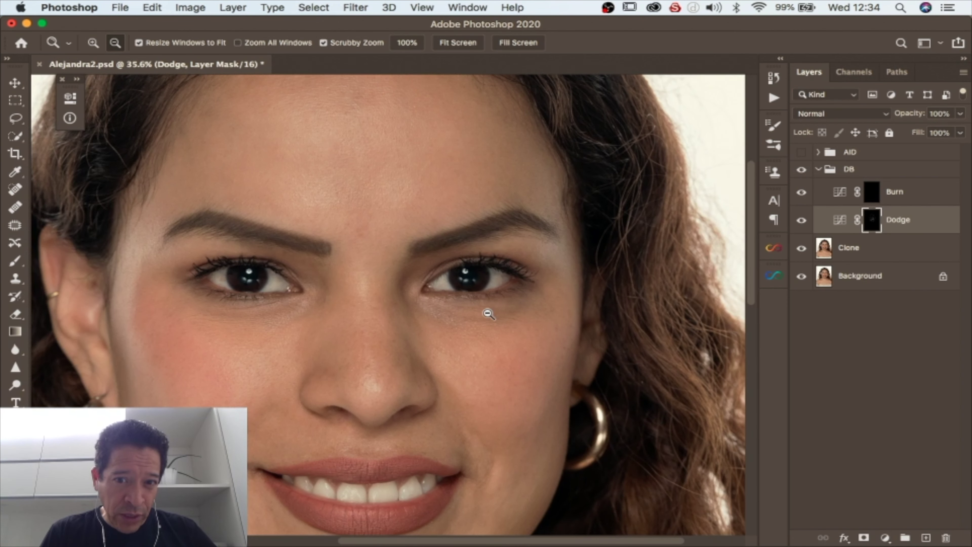
drag(489, 314, 581, 319)
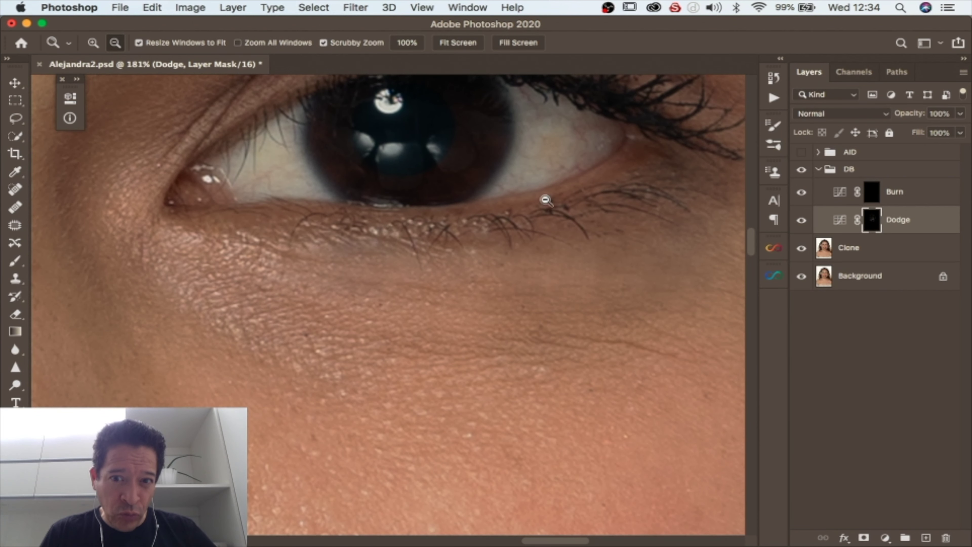
drag(486, 333, 406, 331)
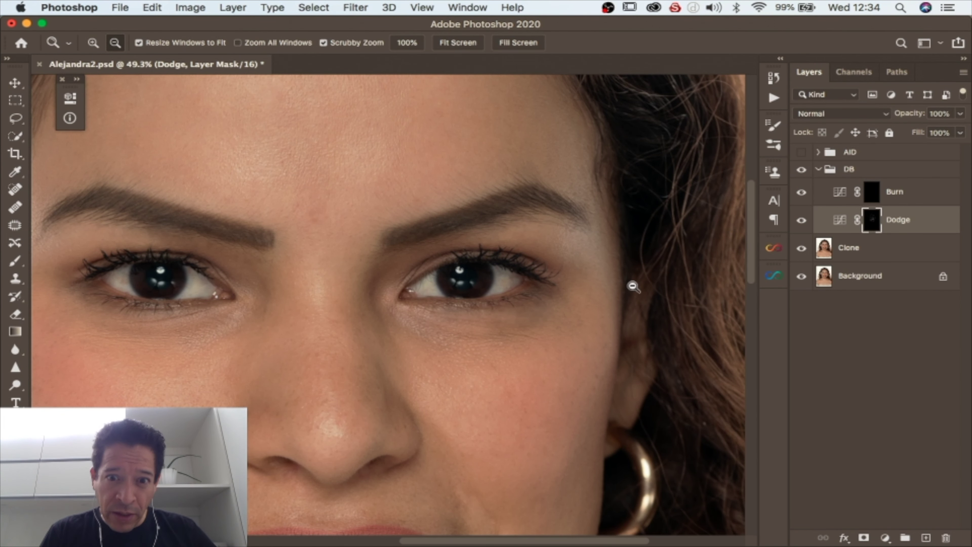
click(801, 153)
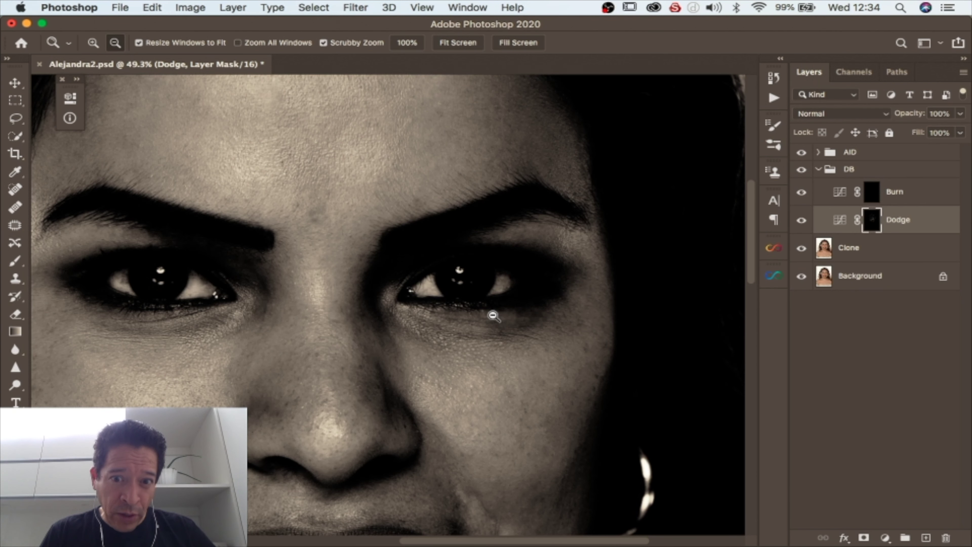
Step: Return to the Brush tool for the under-eye area of the Dodge mask and enlarge it to 50 px
drag(493, 315, 527, 317)
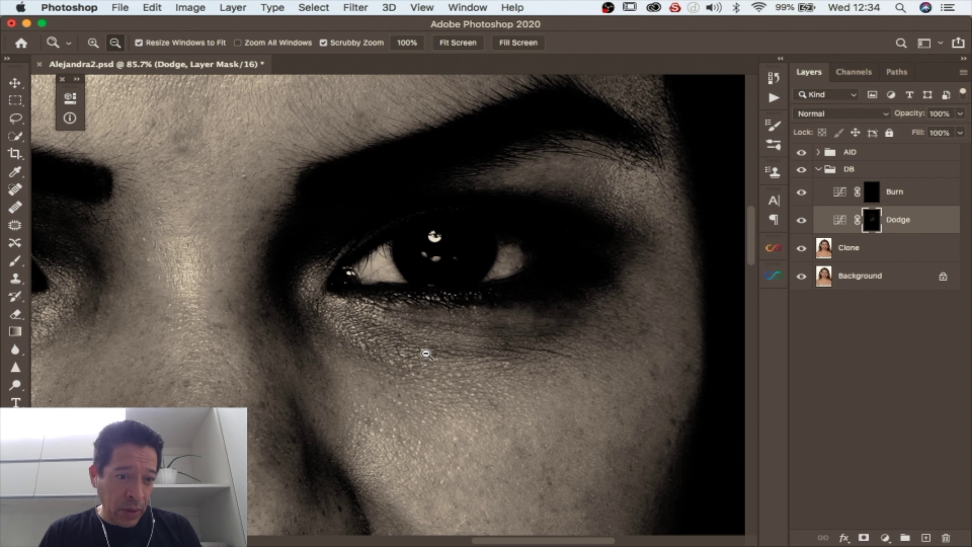
key(b)
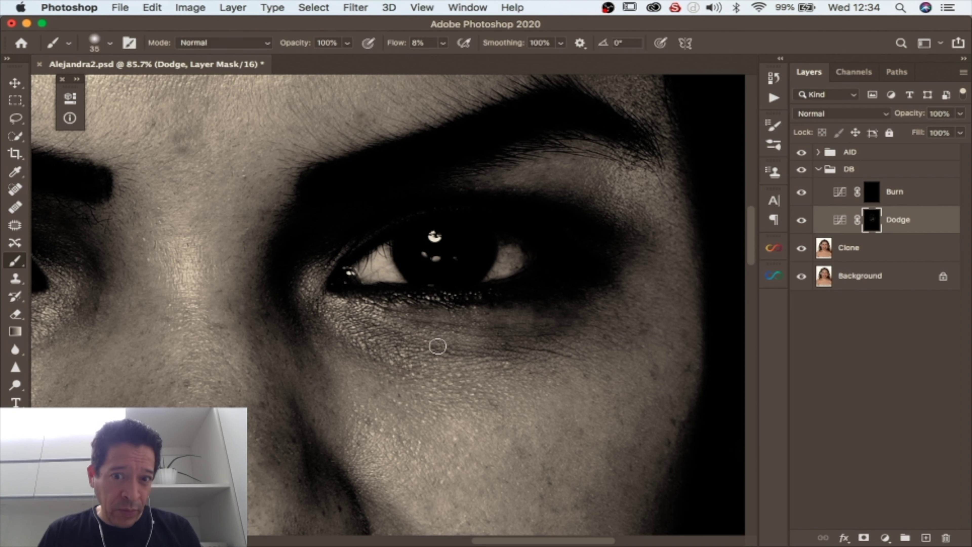
key(bracketright)
key(bracketright)
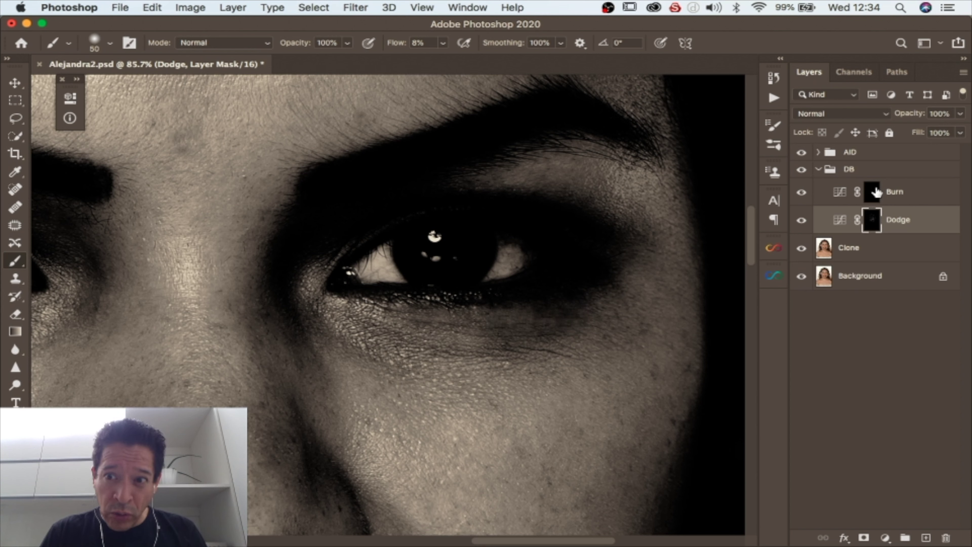
Step: Darken the overly bright patches under the eye by painting on the Burn mask at 2% flow with the 50 px brush
click(872, 192)
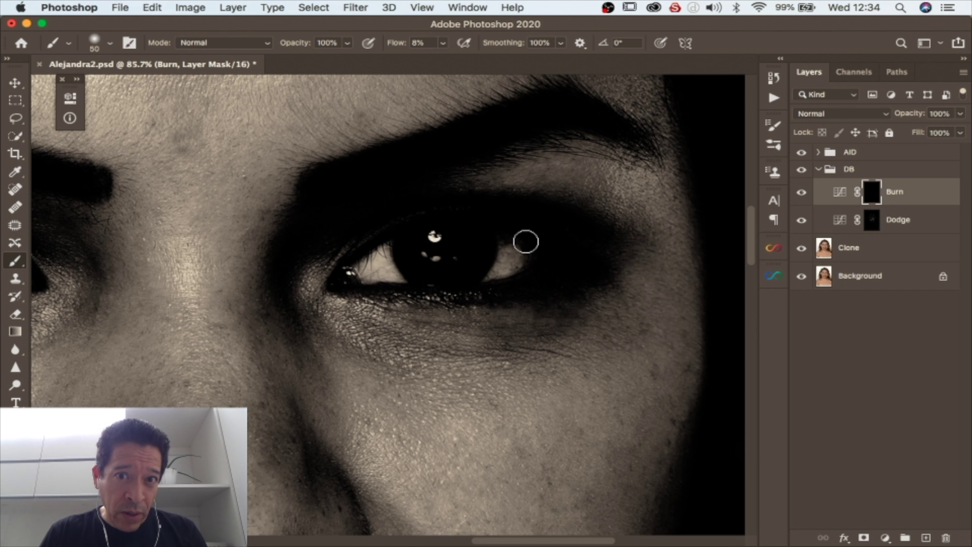
click(443, 42)
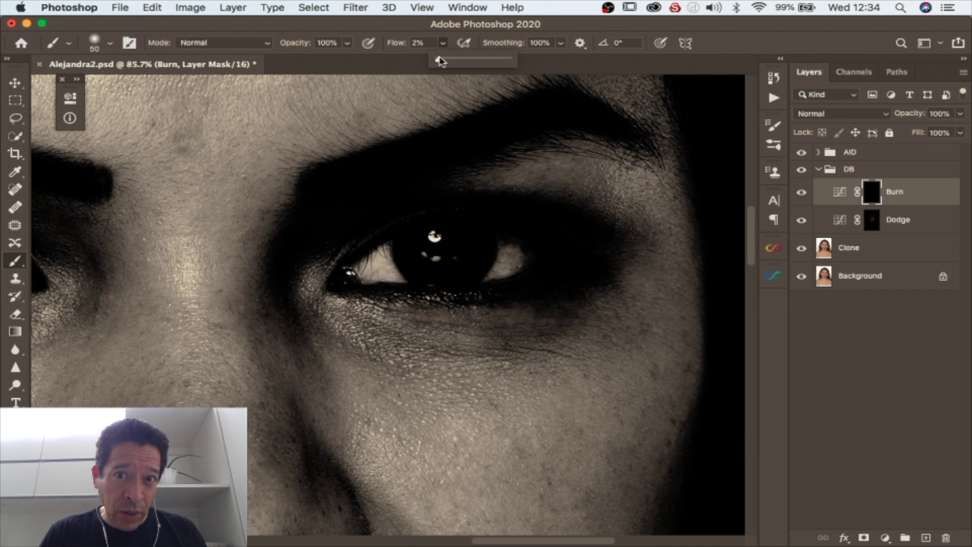
click(547, 321)
mouse_move(425, 329)
mouse_down()
mouse_move(479, 338)
mouse_move(361, 315)
mouse_move(375, 313)
mouse_move(410, 341)
mouse_move(390, 339)
mouse_move(488, 337)
mouse_move(551, 313)
mouse_move(524, 314)
mouse_move(522, 323)
mouse_move(575, 310)
mouse_up()
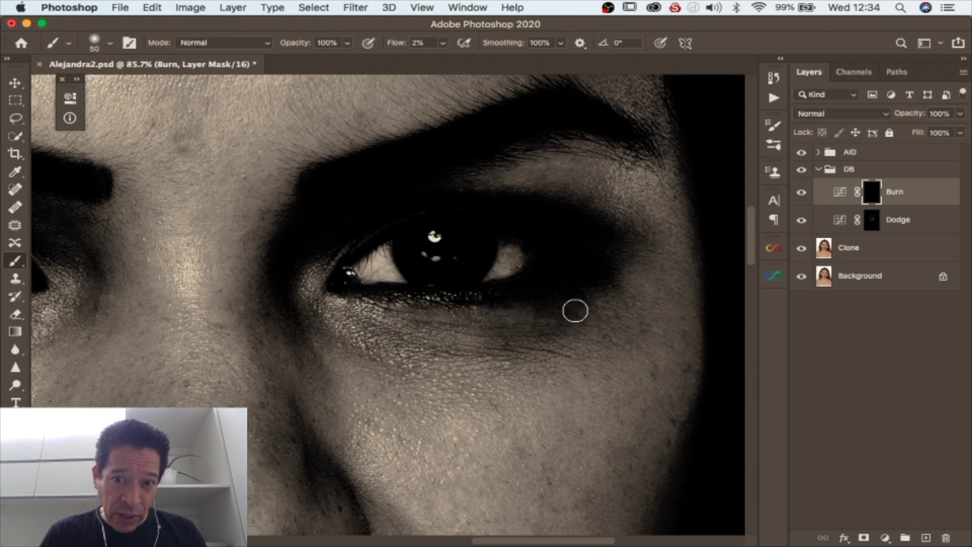
Step: Lighten remaining dark skin under this eye and around the other eye's outer corner on the Dodge mask at 2% flow
click(868, 224)
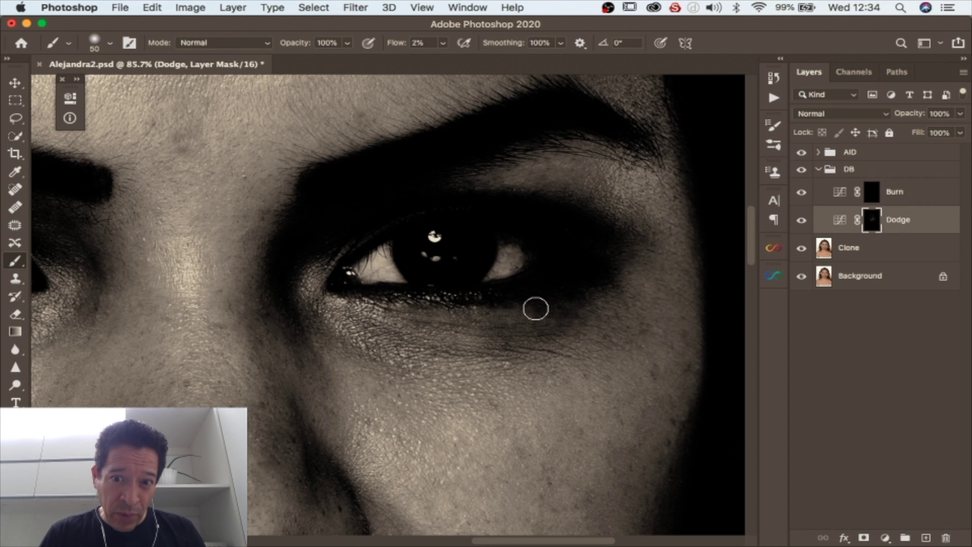
mouse_move(525, 310)
mouse_down()
mouse_move(557, 303)
mouse_move(442, 337)
mouse_move(535, 324)
mouse_move(350, 327)
mouse_move(448, 355)
mouse_move(377, 346)
mouse_move(518, 349)
mouse_move(555, 339)
mouse_move(586, 302)
mouse_move(547, 313)
mouse_move(601, 302)
mouse_move(547, 325)
mouse_move(543, 299)
mouse_move(383, 302)
mouse_up()
key(space)
drag(247, 343, 496, 343)
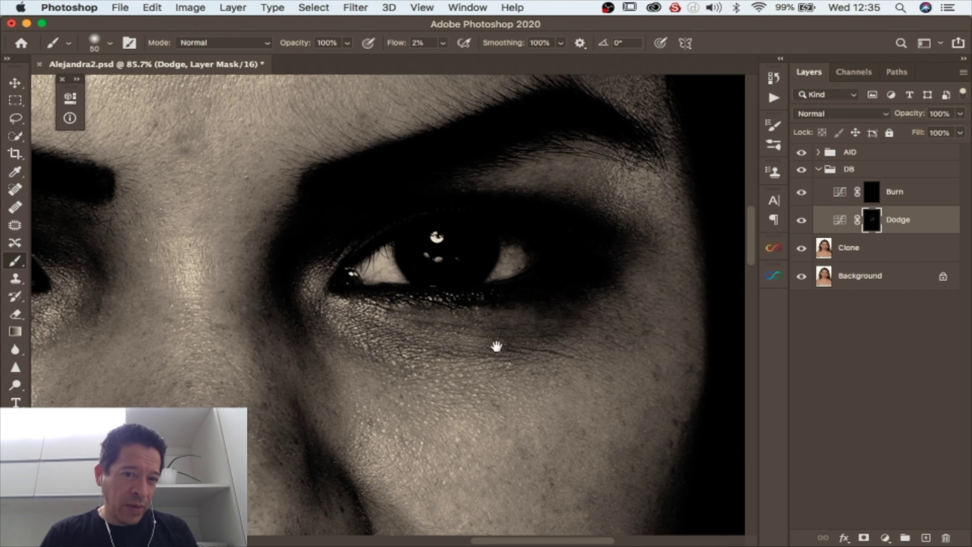
drag(345, 371, 370, 370)
mouse_move(395, 332)
mouse_down()
mouse_move(220, 310)
mouse_move(281, 321)
mouse_move(208, 322)
mouse_move(196, 312)
mouse_move(236, 337)
mouse_move(192, 330)
mouse_move(202, 344)
mouse_move(184, 331)
mouse_move(203, 285)
mouse_move(82, 313)
mouse_up()
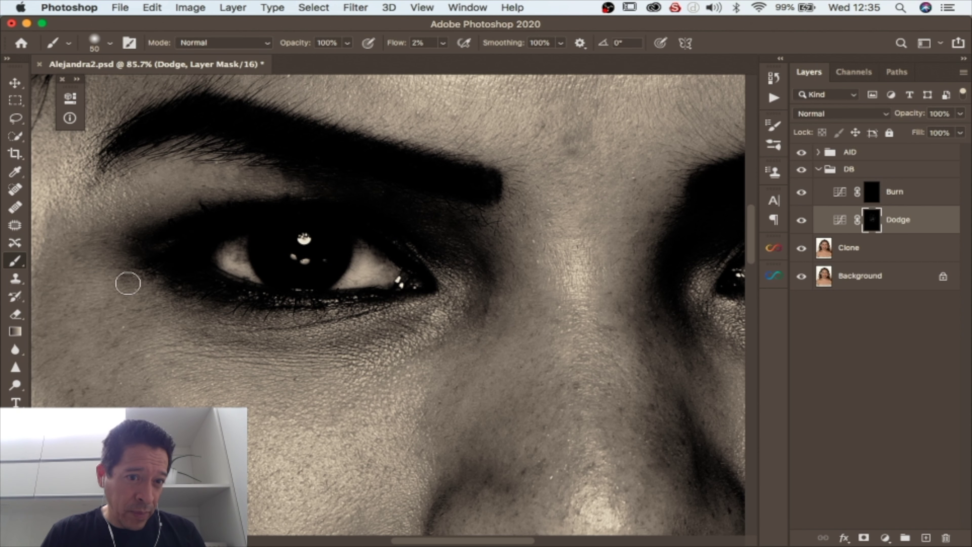
mouse_move(128, 283)
mouse_down()
mouse_move(281, 330)
mouse_move(426, 304)
mouse_move(235, 319)
mouse_move(155, 303)
mouse_up()
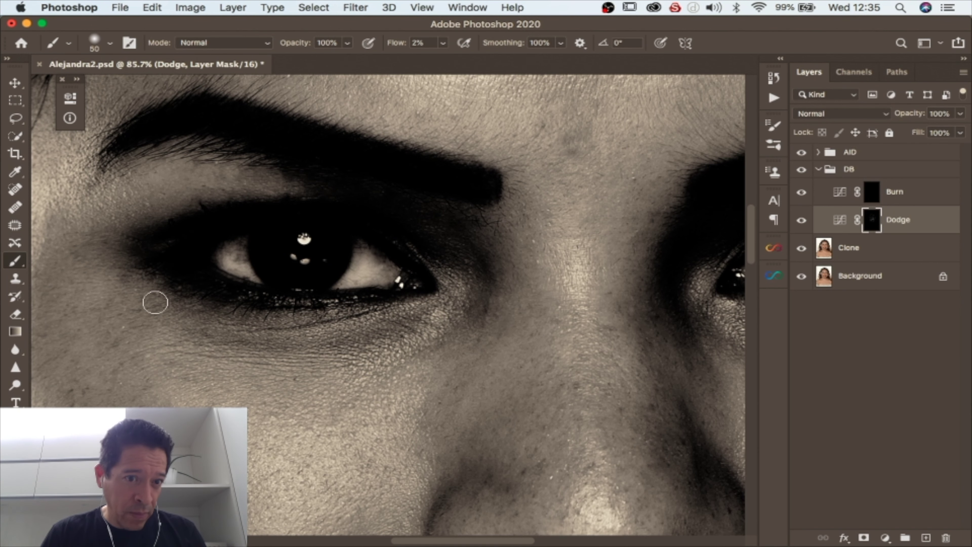
Step: Raise the flow to 3% and lighten the dark patch between the eyebrows on the Dodge mask
scroll(153, 287, up, 5)
scroll(615, 217, up, 1)
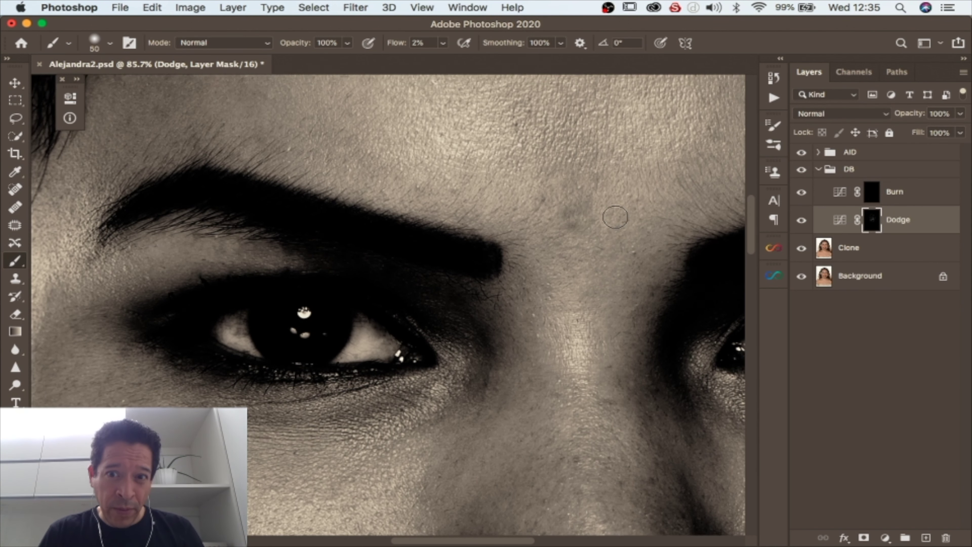
scroll(579, 237, up, 2)
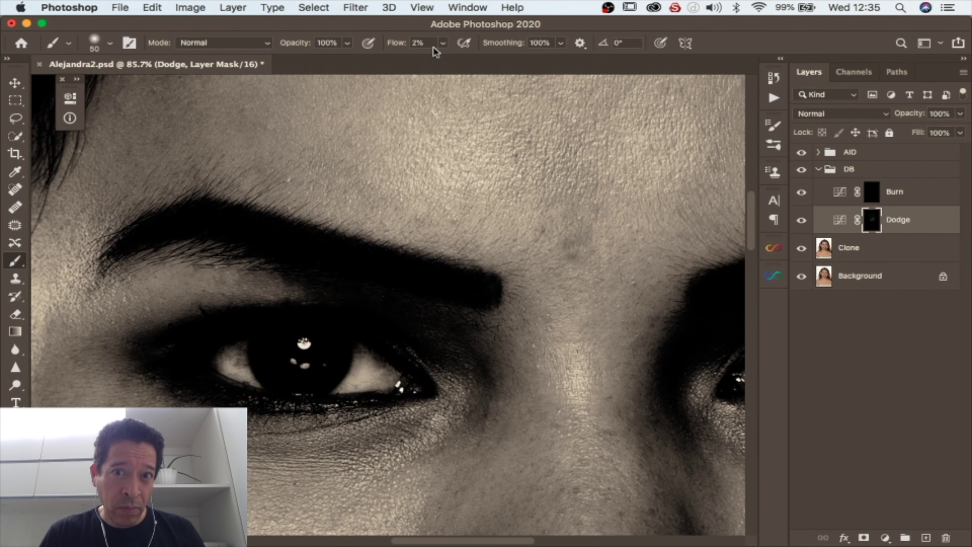
text(3)
key(Return)
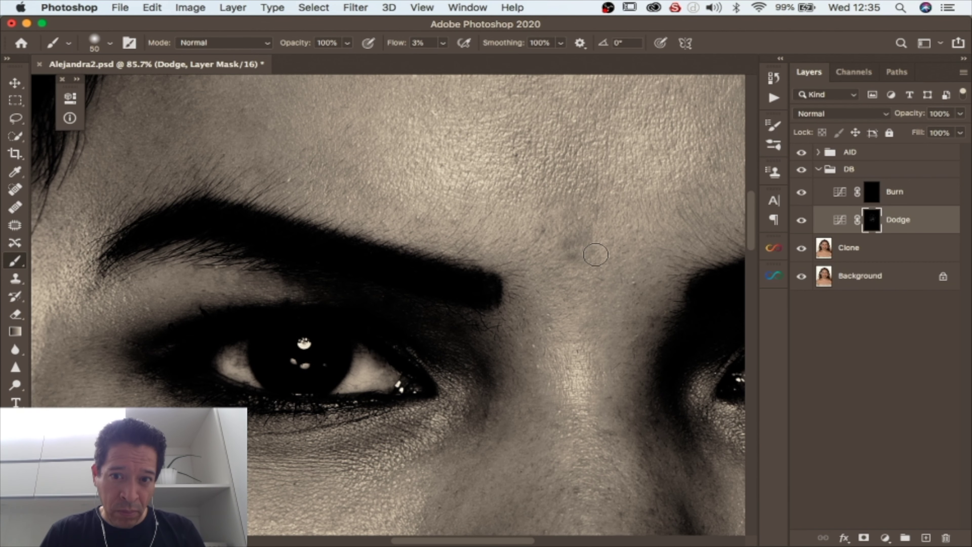
mouse_move(596, 254)
mouse_down()
mouse_move(478, 345)
mouse_move(580, 425)
mouse_move(433, 408)
mouse_up()
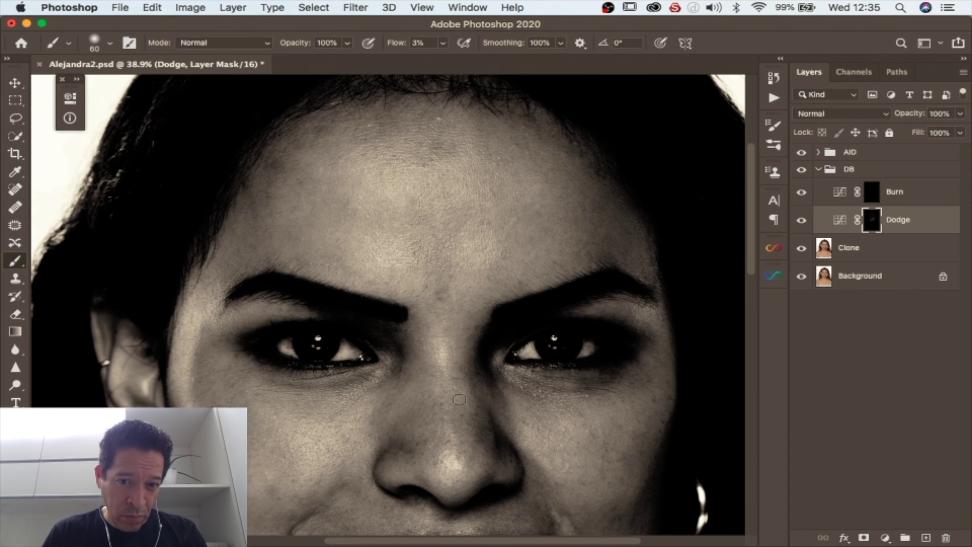
Step: Enlarge the brush to 90 px and work over dark patches on the cheeks, chin and nose on the Dodge mask at 3% flow
scroll(322, 436, down, 5)
key(bracketright)
key(bracketright)
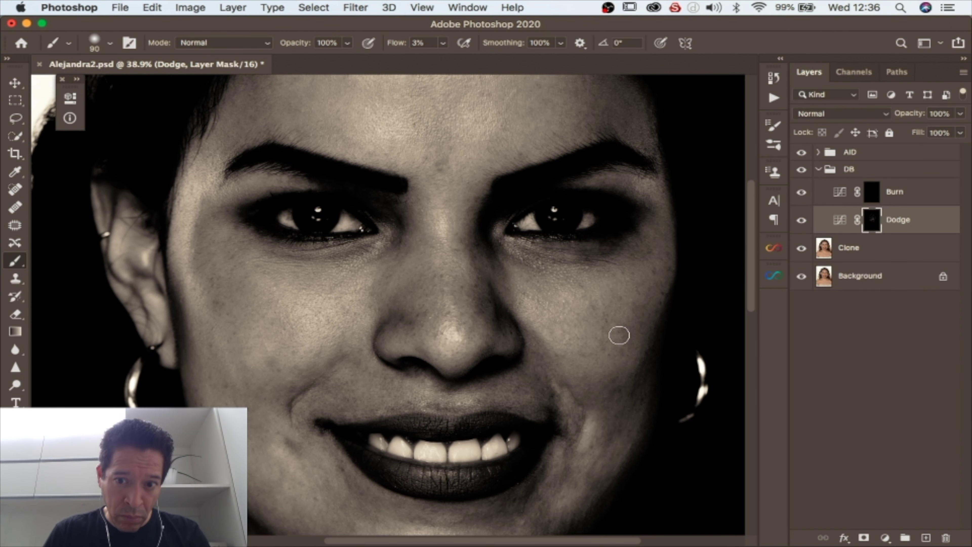
scroll(541, 471, down, 3)
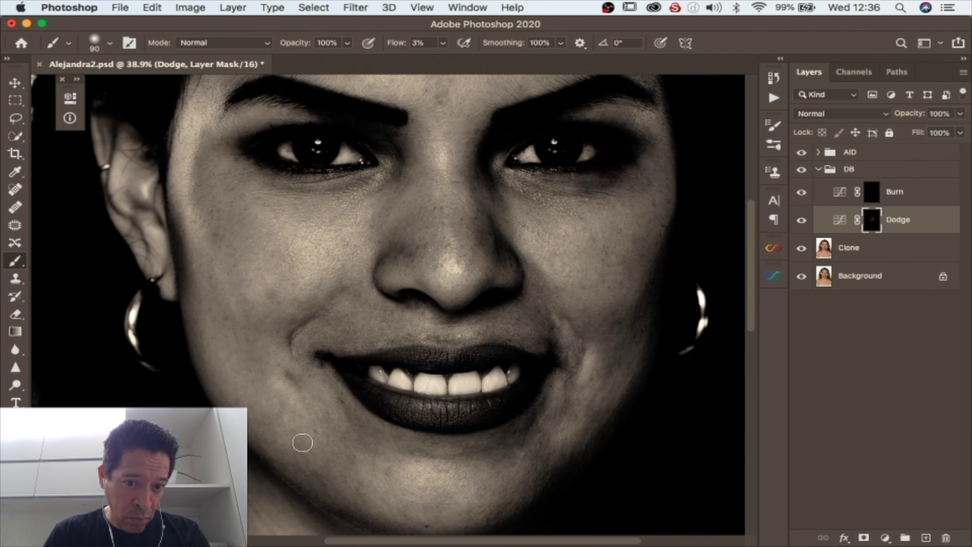
scroll(368, 458, up, 1)
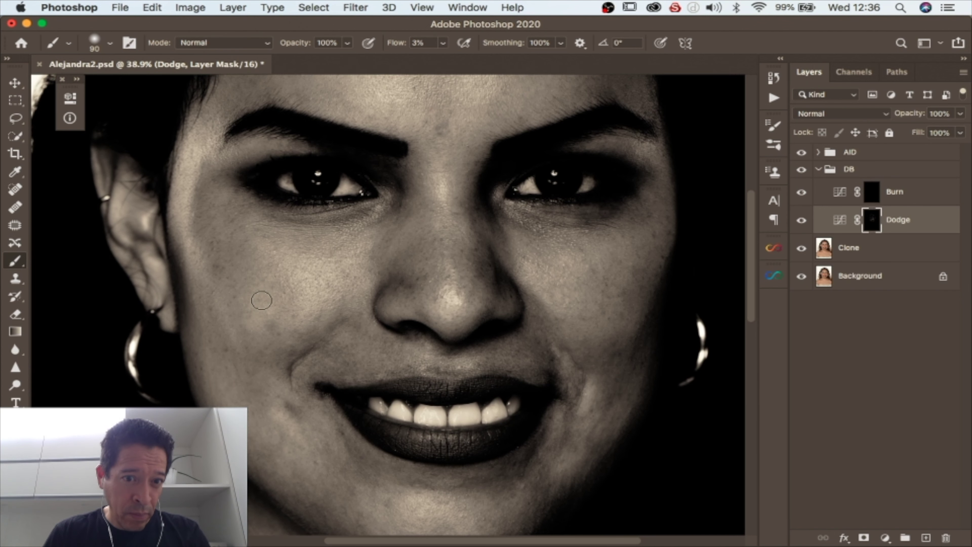
scroll(225, 259, up, 2)
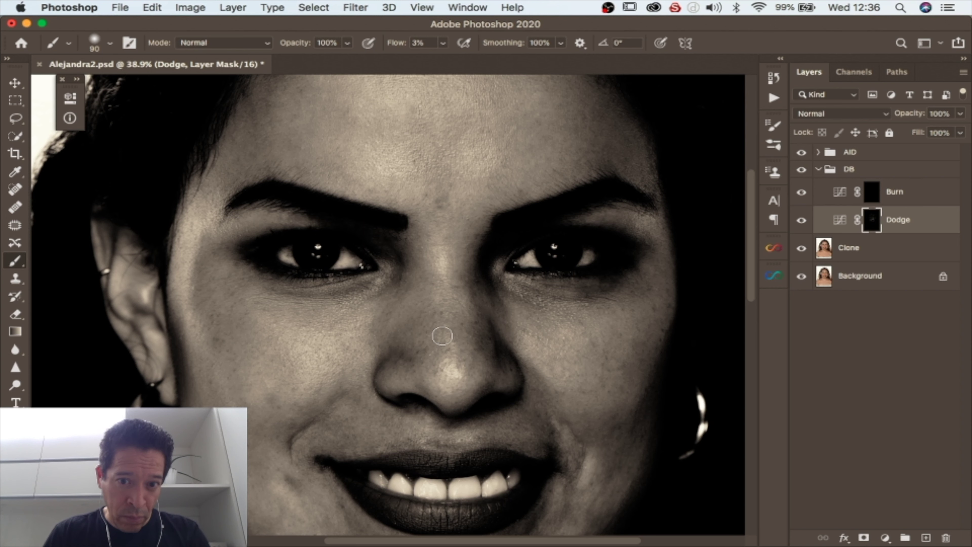
scroll(246, 276, up, 2)
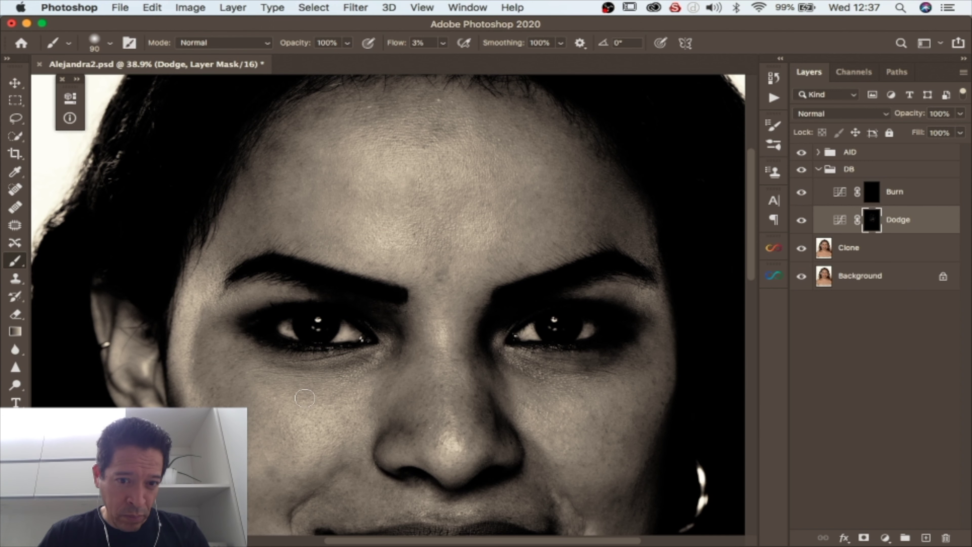
Step: Check the face in the high-contrast view, comparing it with the Dodge adjustment turned off and on
scroll(291, 402, down, 3)
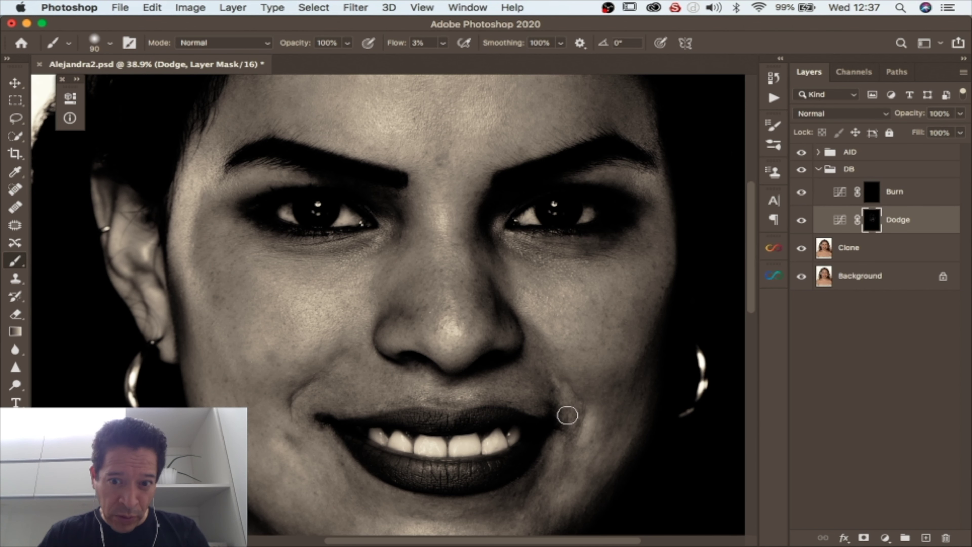
scroll(566, 413, down, 3)
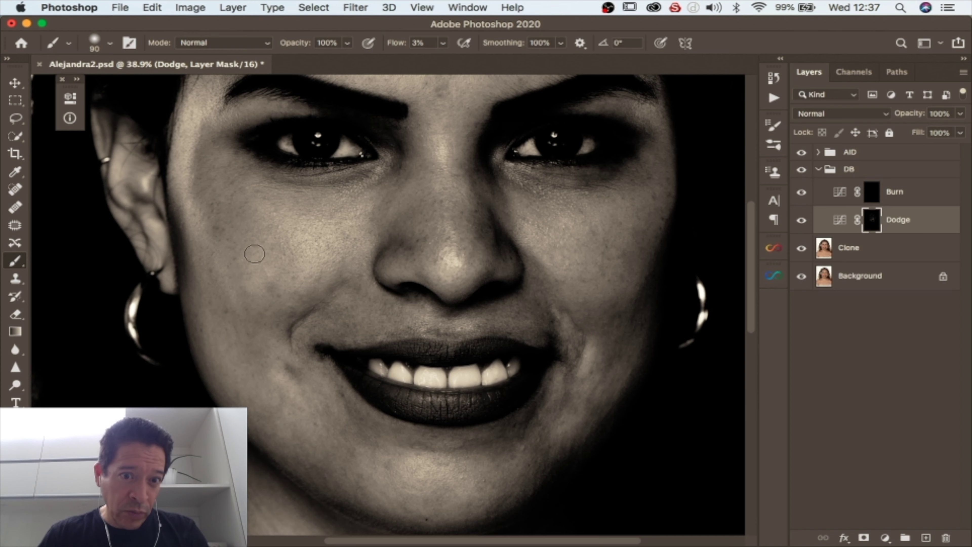
scroll(255, 254, up, 5)
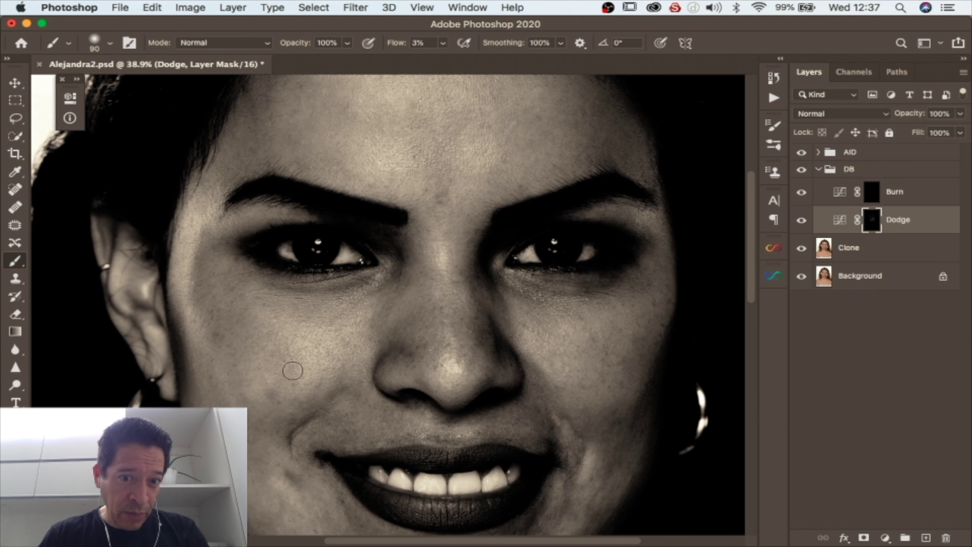
click(801, 221)
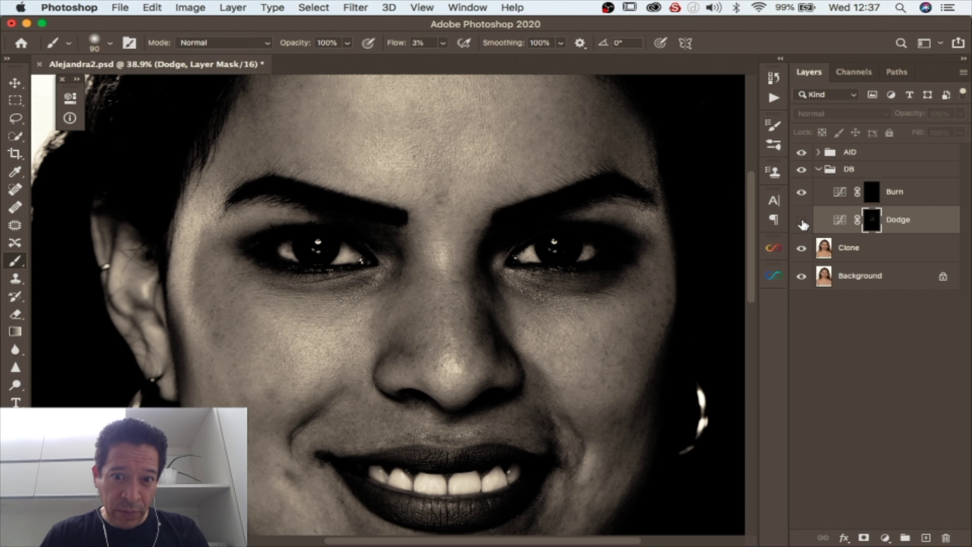
click(802, 221)
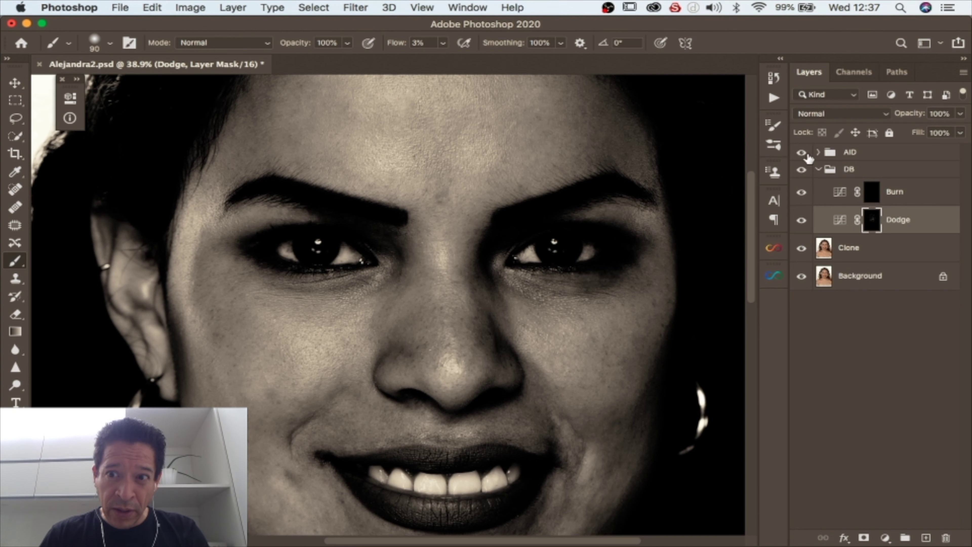
Step: Hide the AID group and compare the natural-color portrait with and without the Dodge adjustment
click(806, 154)
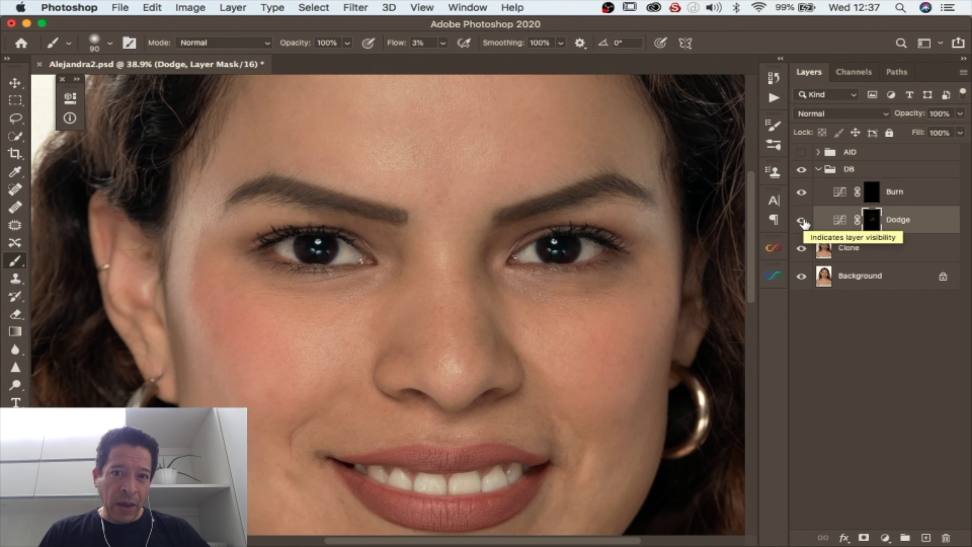
click(802, 222)
click(802, 221)
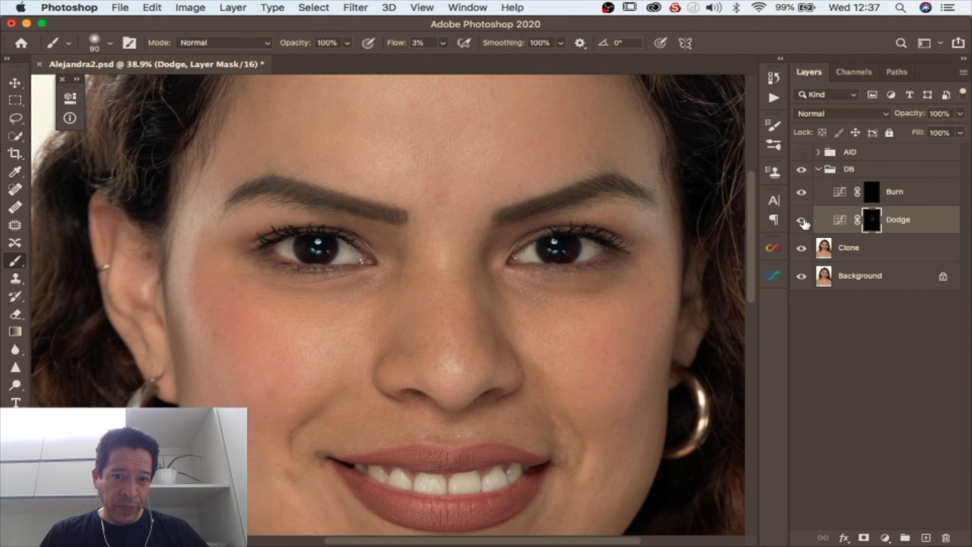
scroll(604, 347, down, 2)
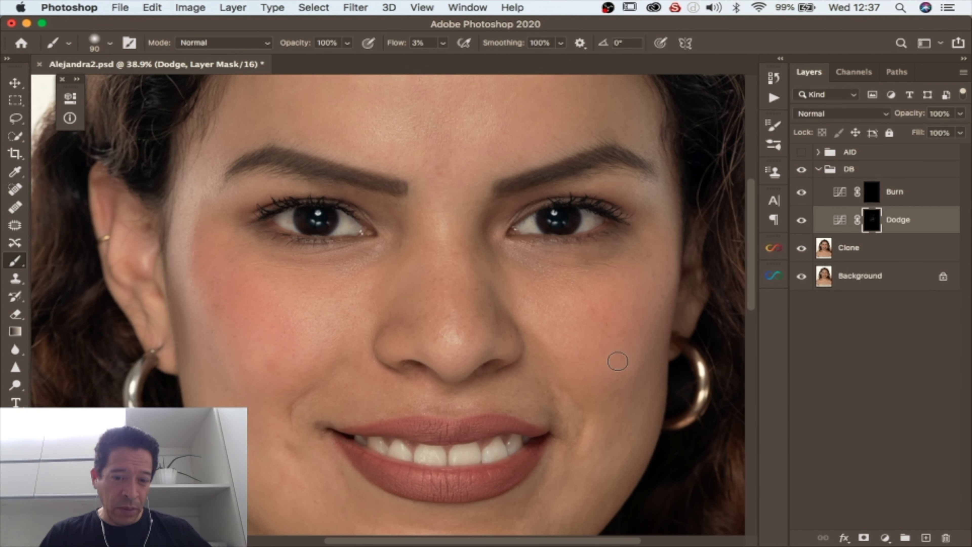
key(alt+space)
drag(625, 351, 616, 337)
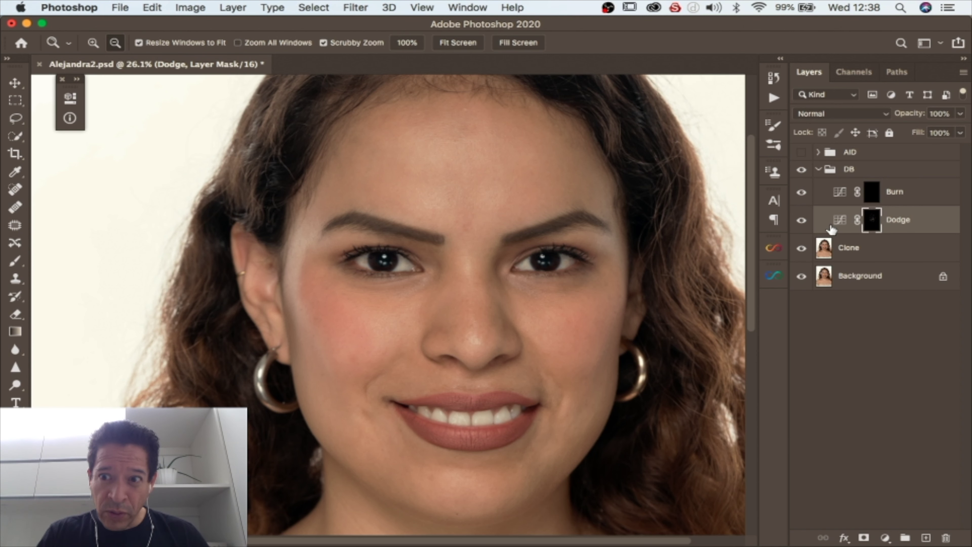
Step: Show the AID group again and inspect the forehead and under-eye skin up close for uneven tones
click(801, 153)
mouse_move(353, 142)
mouse_down()
mouse_move(410, 149)
mouse_move(408, 204)
mouse_up()
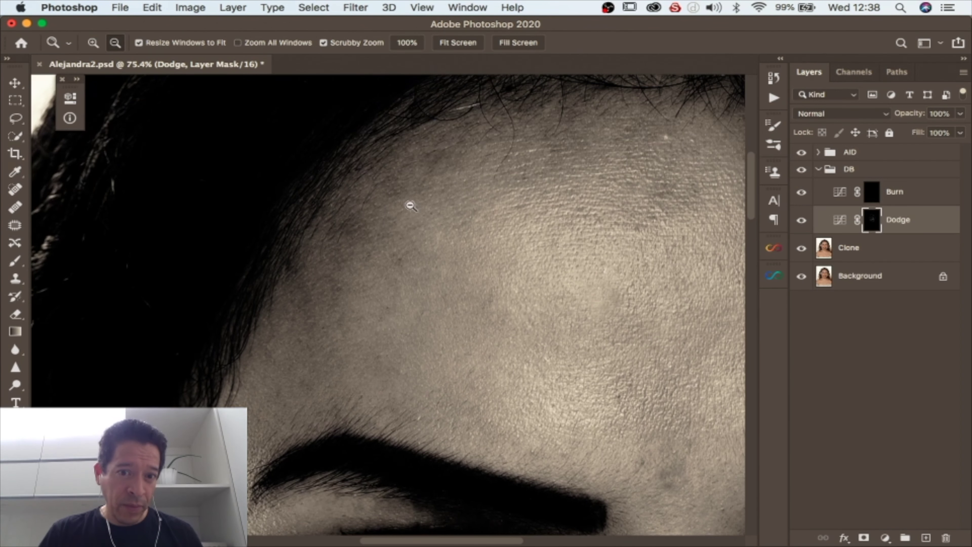
key(b)
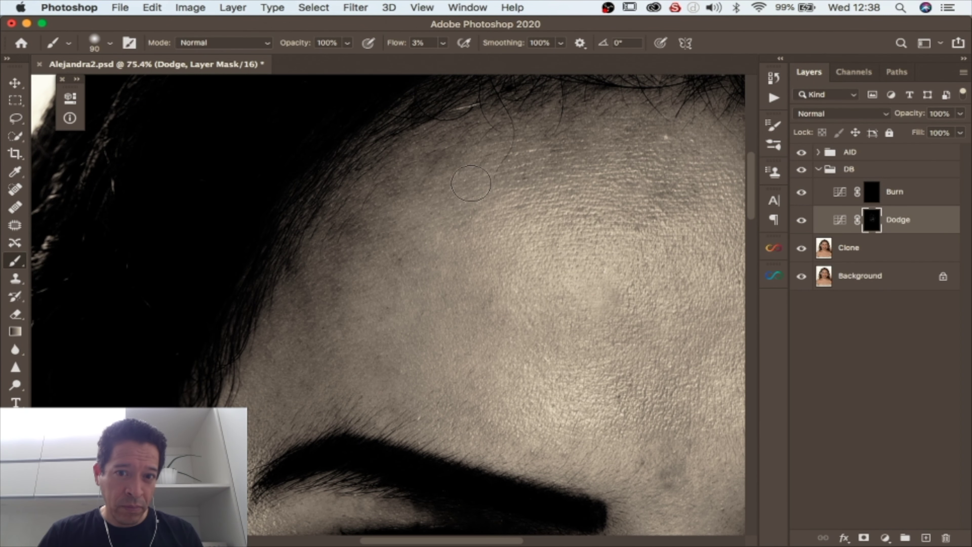
scroll(419, 282, right, 10)
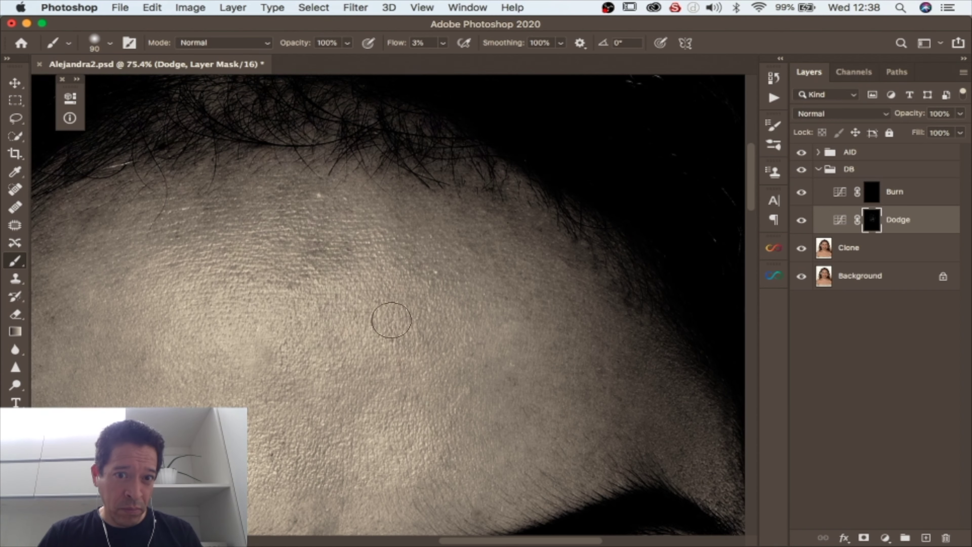
scroll(390, 321, up, 5)
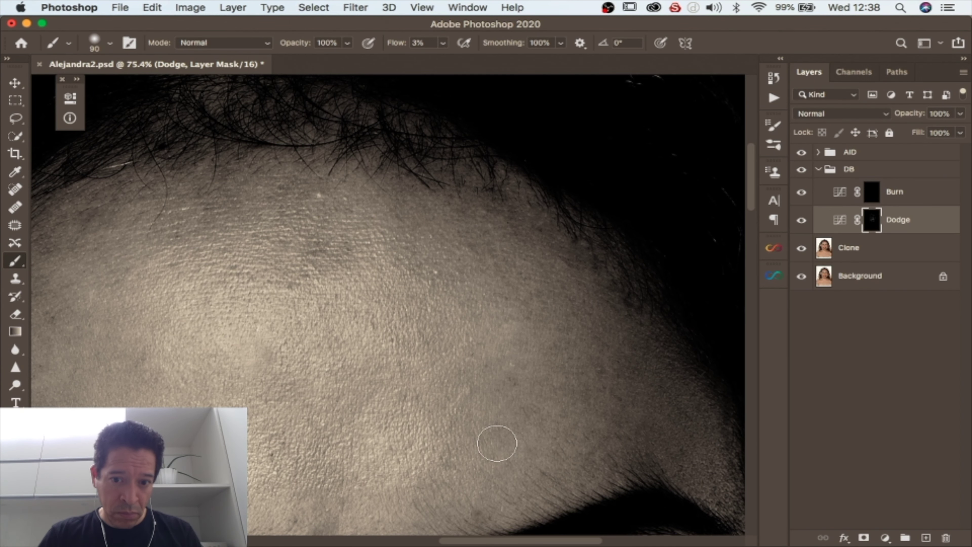
scroll(544, 346, down, 8)
scroll(373, 297, down, 12)
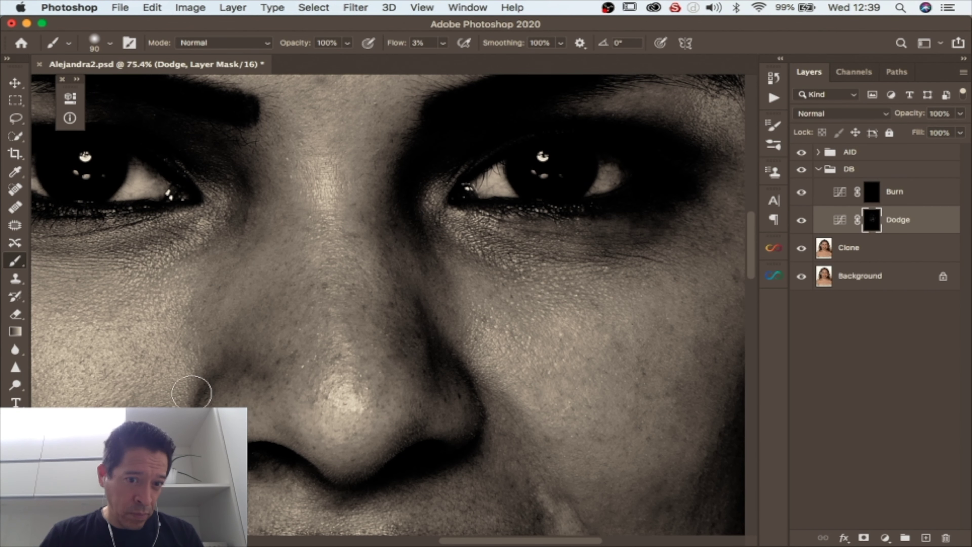
Step: Reduce the brush to 14 px, raise the flow to 11% and lighten tiny dark spots on the side of the nose on the Dodge mask
key(z)
drag(229, 383, 322, 379)
scroll(328, 384, down, 3)
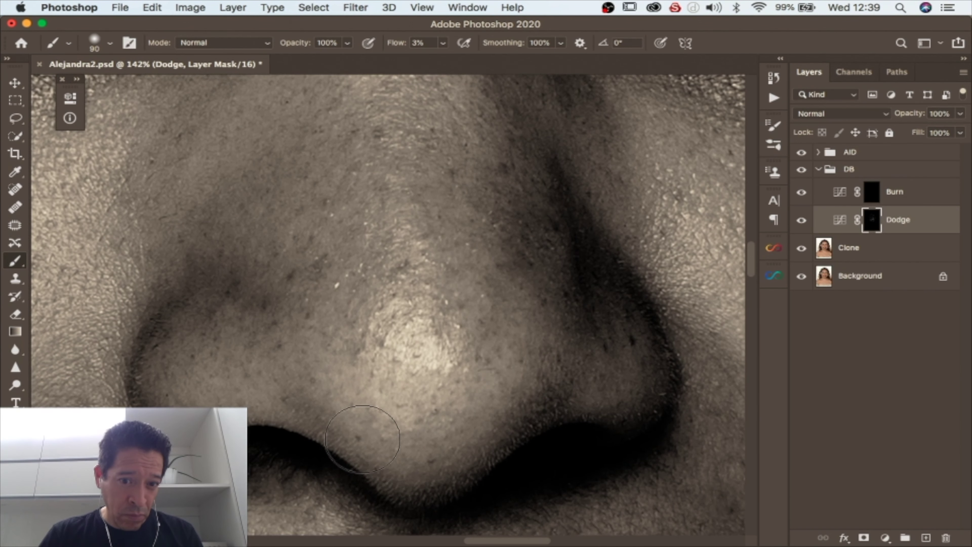
right_click(164, 321)
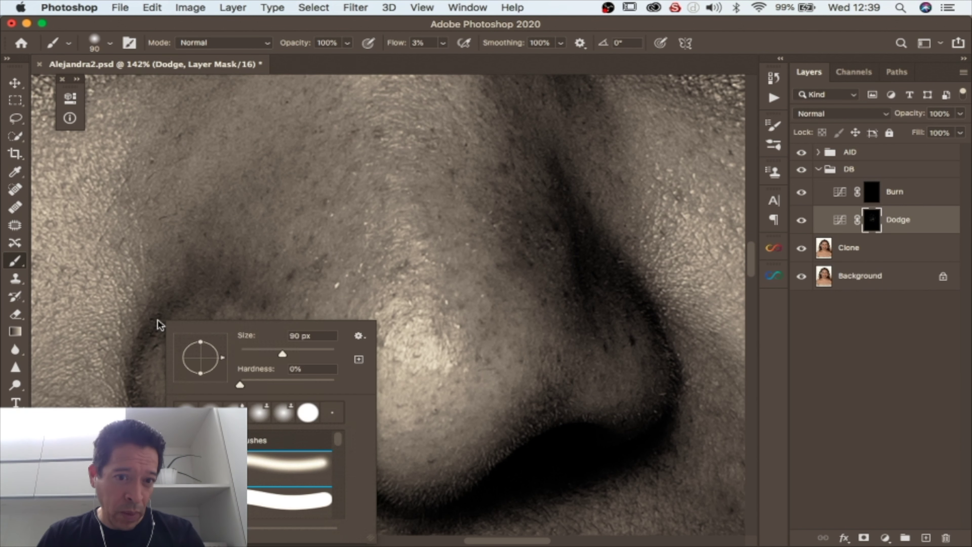
drag(257, 349, 246, 353)
click(443, 43)
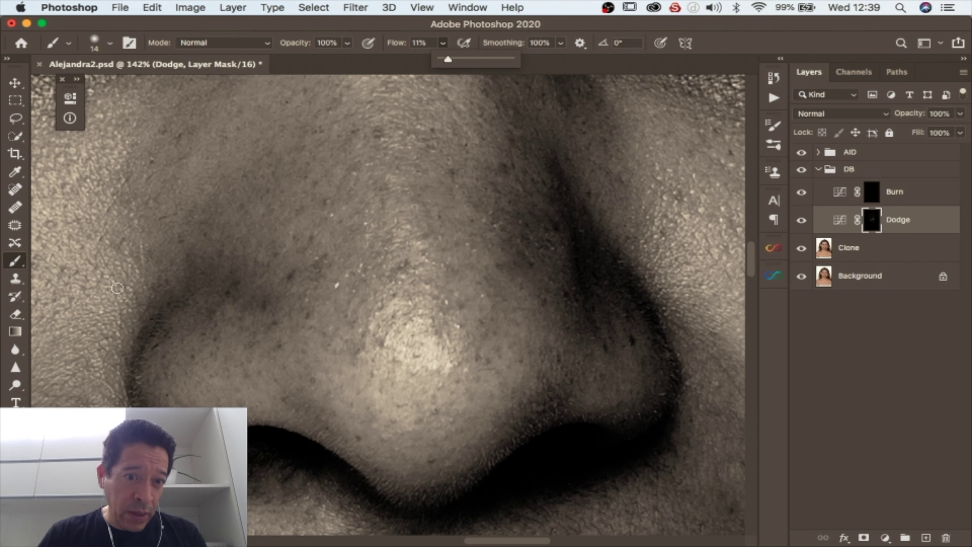
click(158, 313)
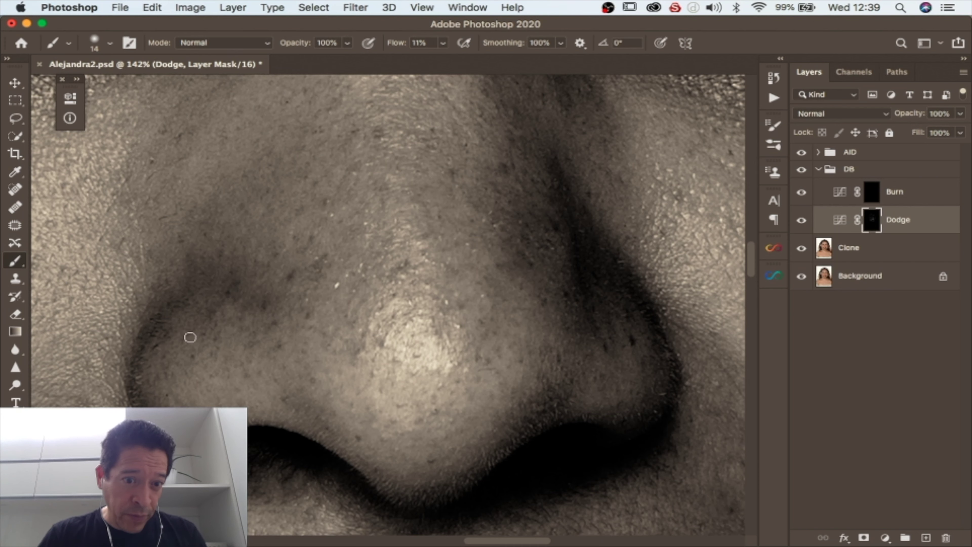
scroll(459, 345, down, 5)
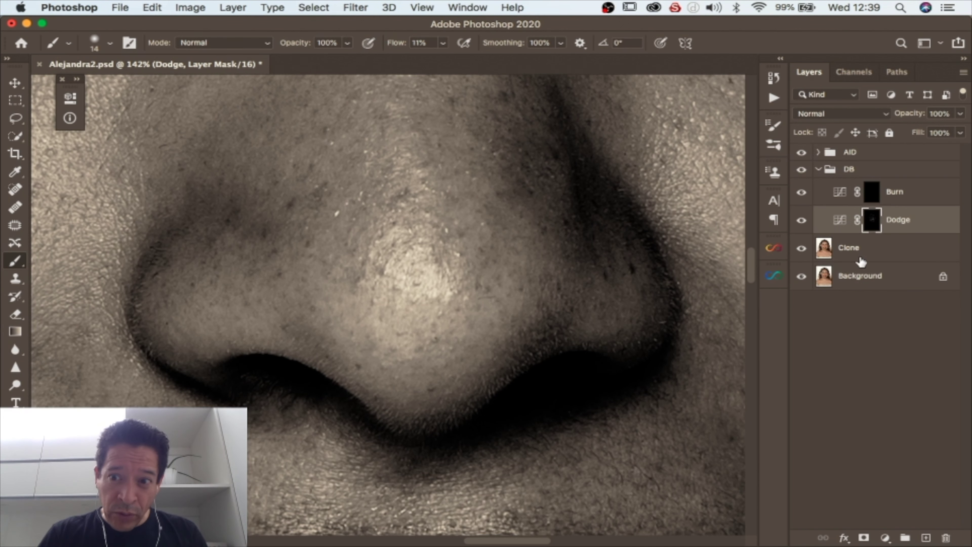
click(861, 262)
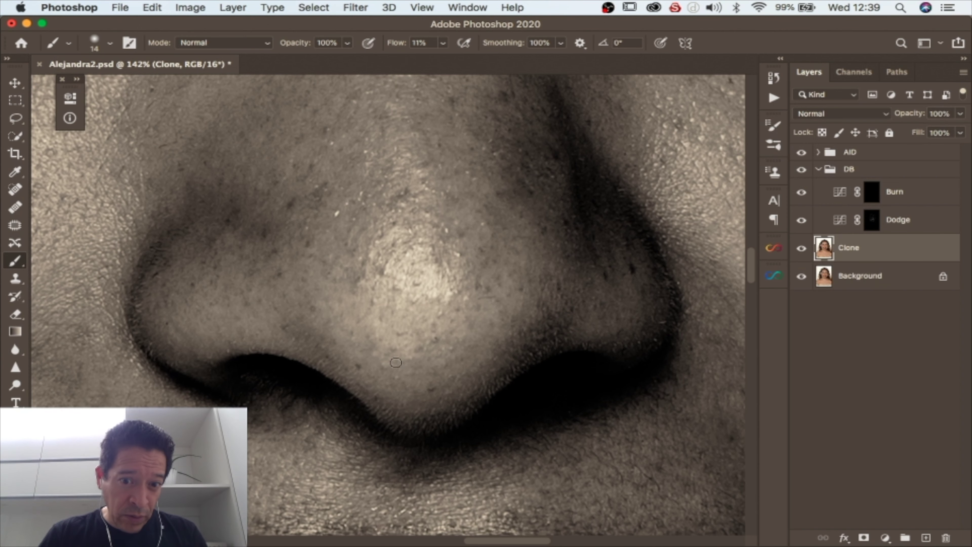
scroll(651, 307, up, 3)
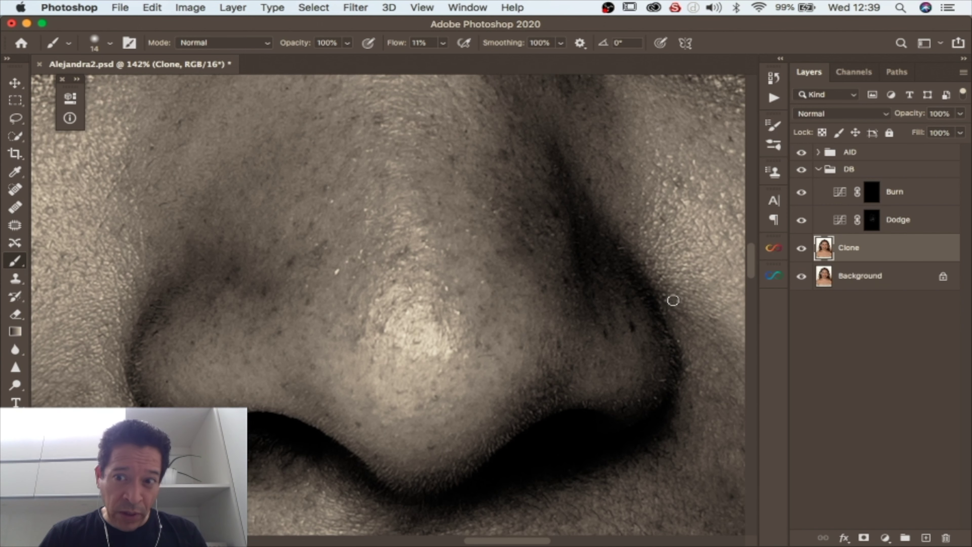
click(872, 220)
Step: Examine the bridge of the nose and the area between the eyebrows up close, and the whole face from further out
scroll(453, 247, up, 4)
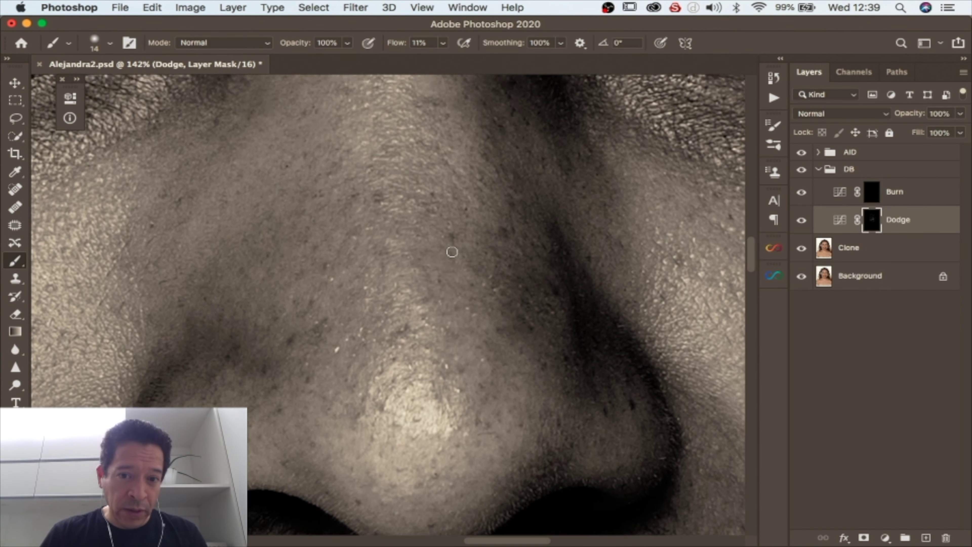
scroll(452, 251, up, 10)
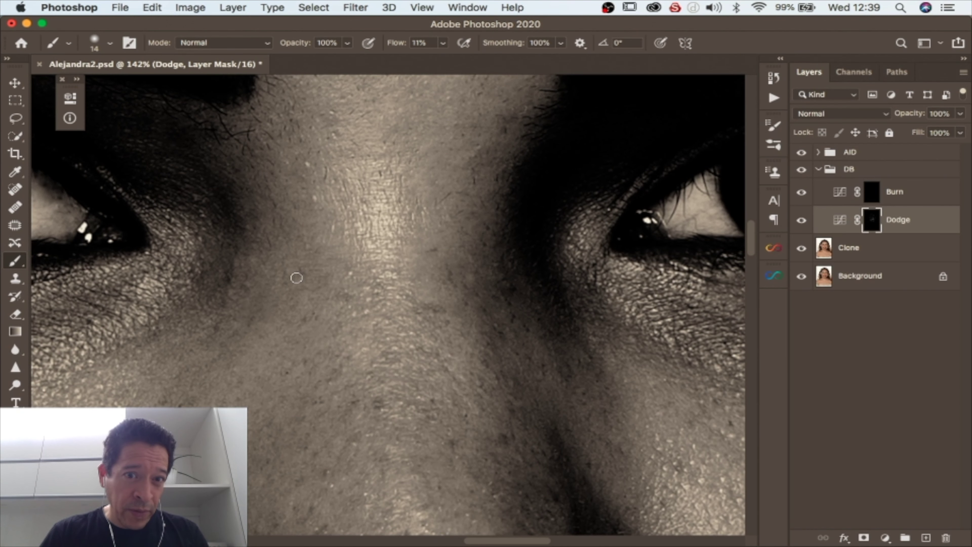
scroll(297, 278, up, 5)
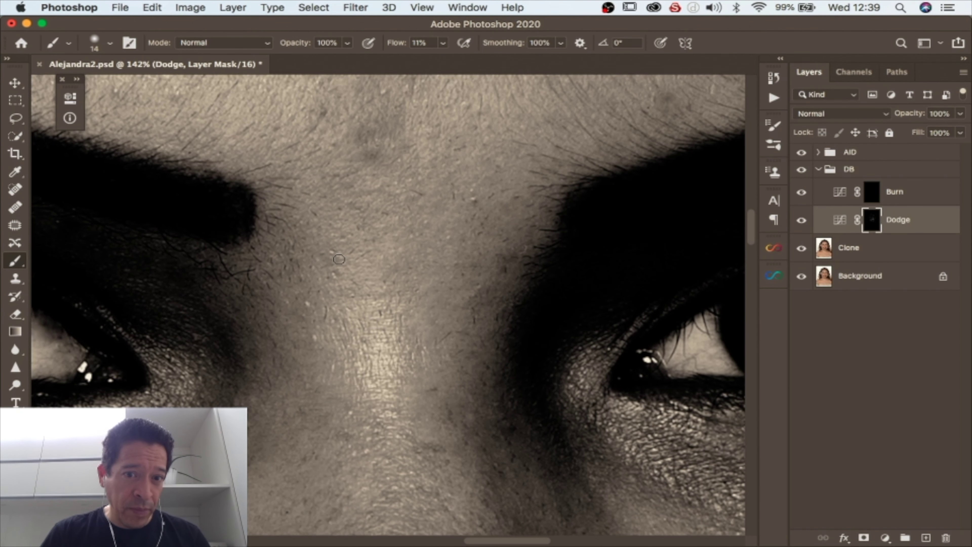
key(z)
scroll(339, 259, down, 6)
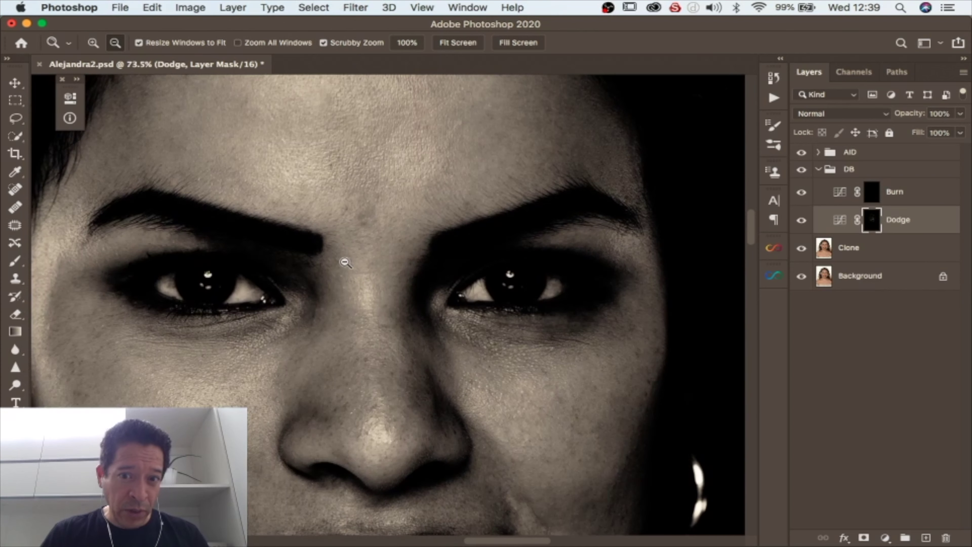
scroll(349, 283, down, 3)
scroll(325, 245, down, 5)
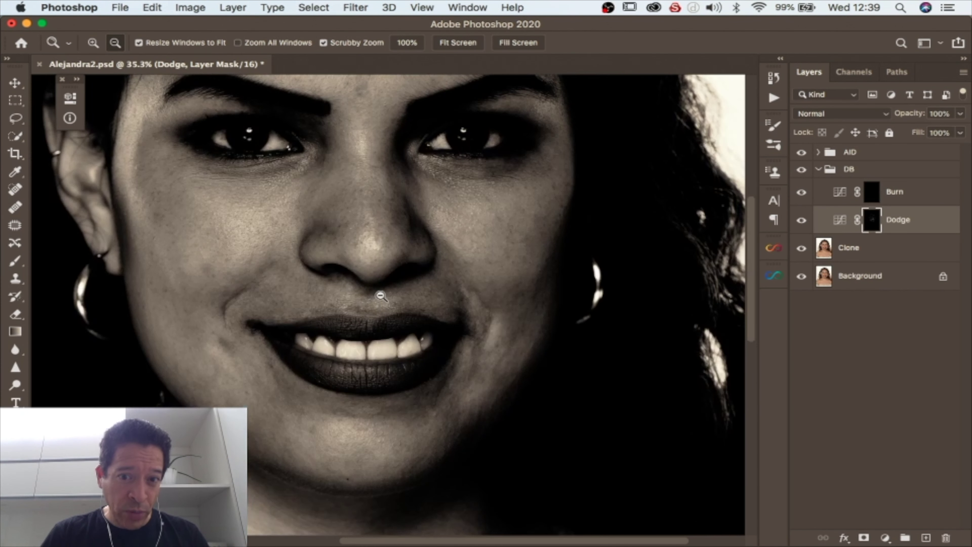
scroll(370, 294, up, 5)
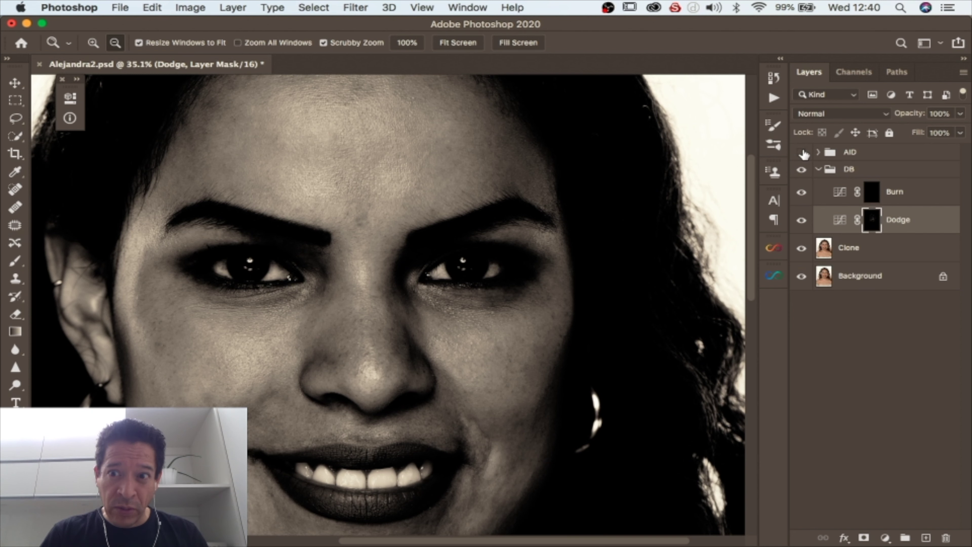
Step: Turn off the AID group and review the dodging on the forehead, cheeks and mouth area by toggling the Dodge layer's visibility
click(803, 153)
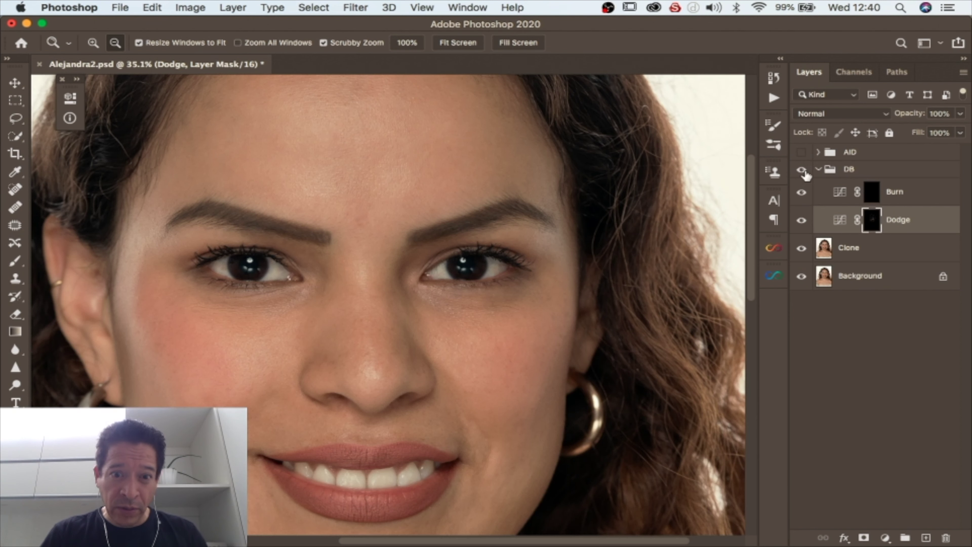
click(803, 220)
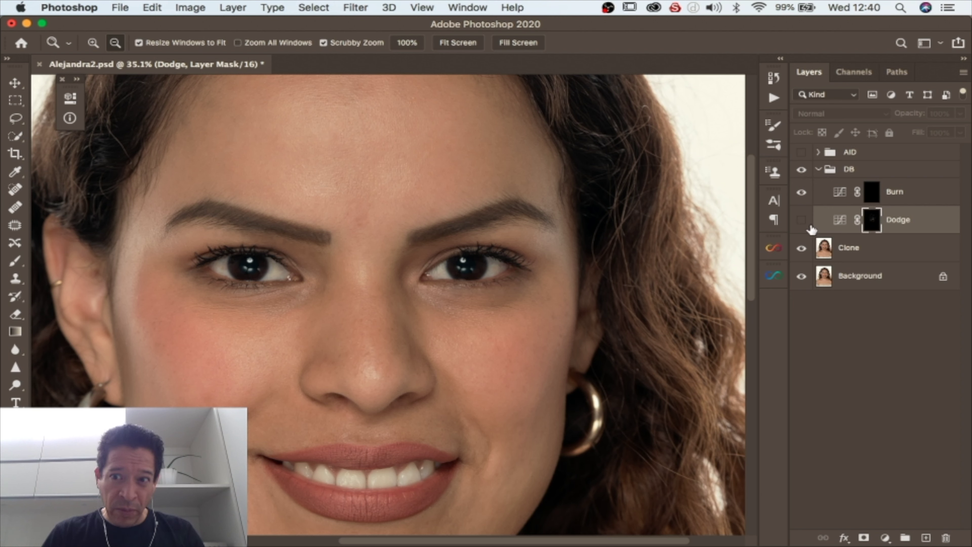
click(802, 221)
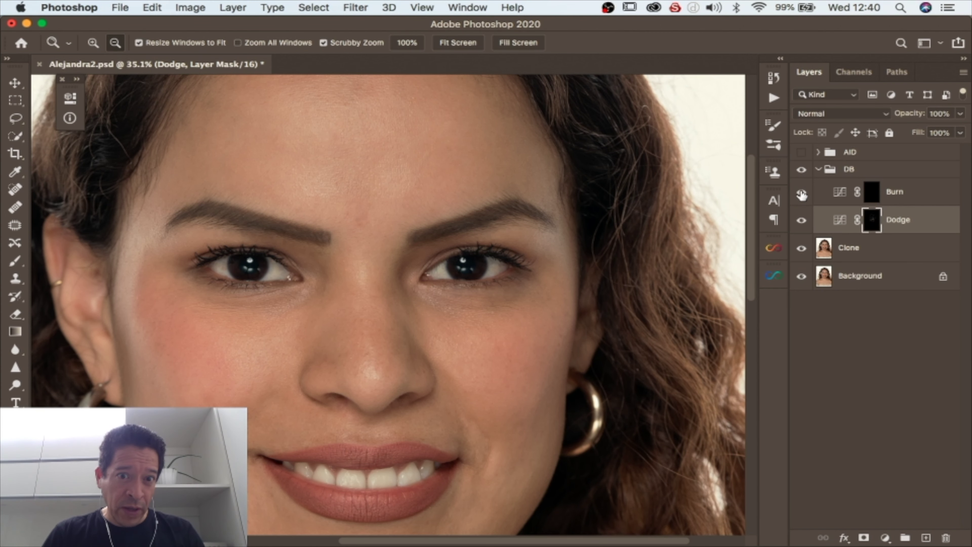
scroll(315, 365, down, 3)
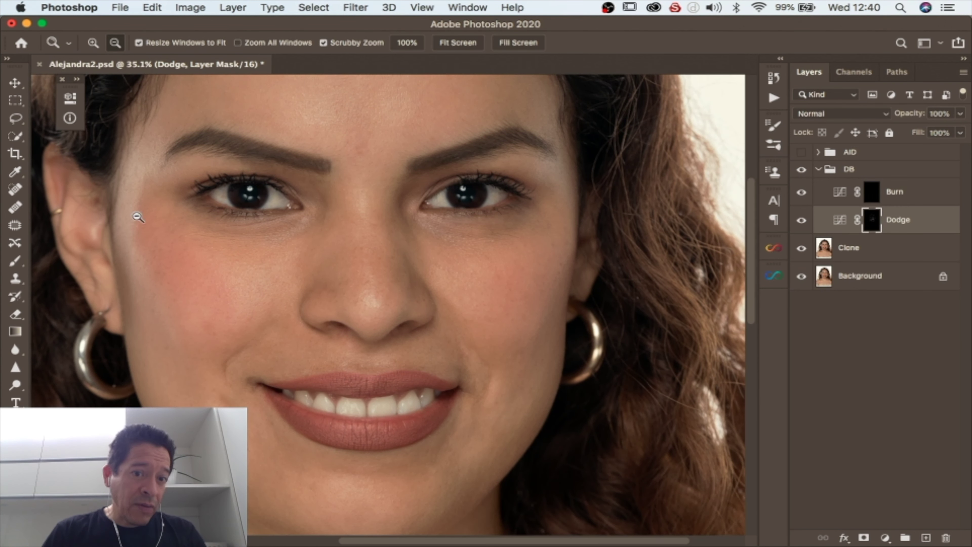
scroll(555, 386, down, 1)
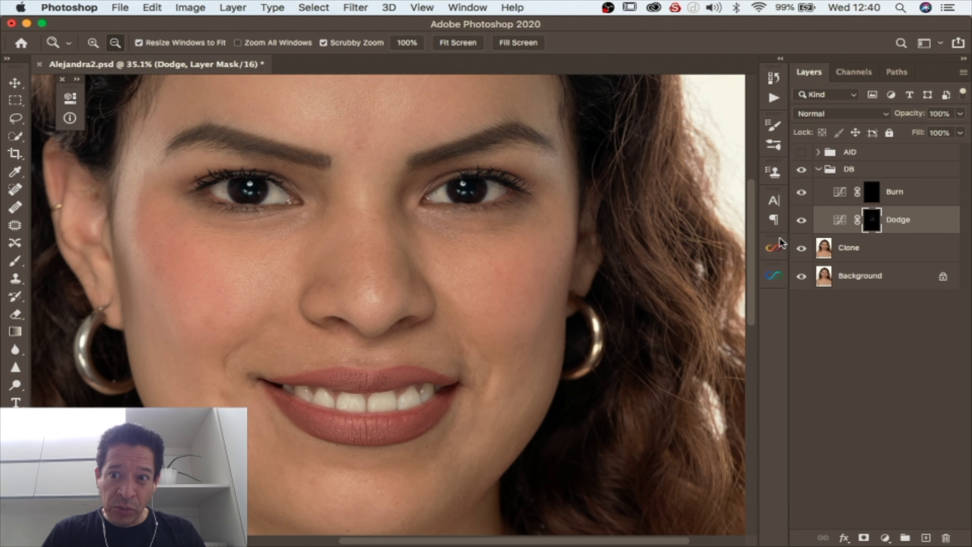
click(802, 221)
click(802, 220)
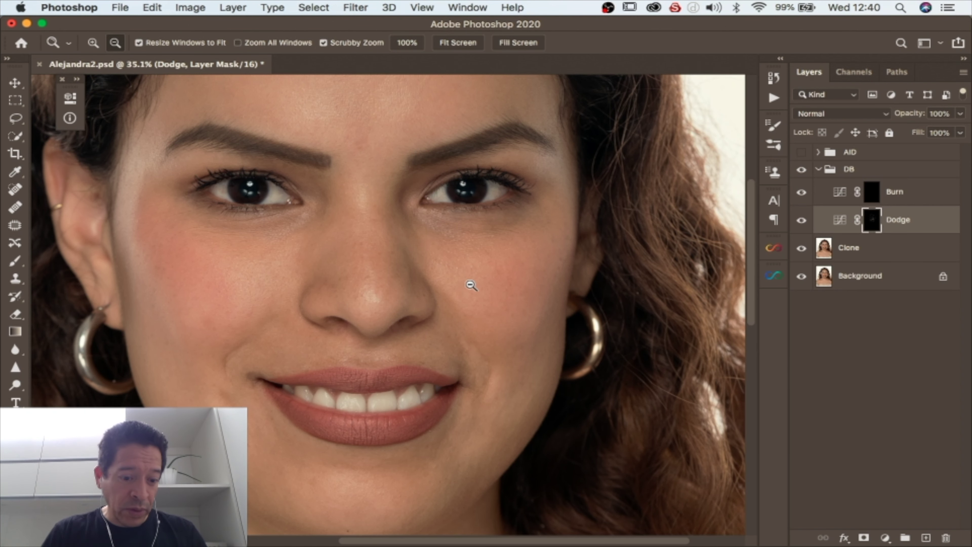
Step: Return to the Brush tool and restore the AID group's high-contrast view over the nose and cheeks
drag(471, 284, 499, 282)
key(b)
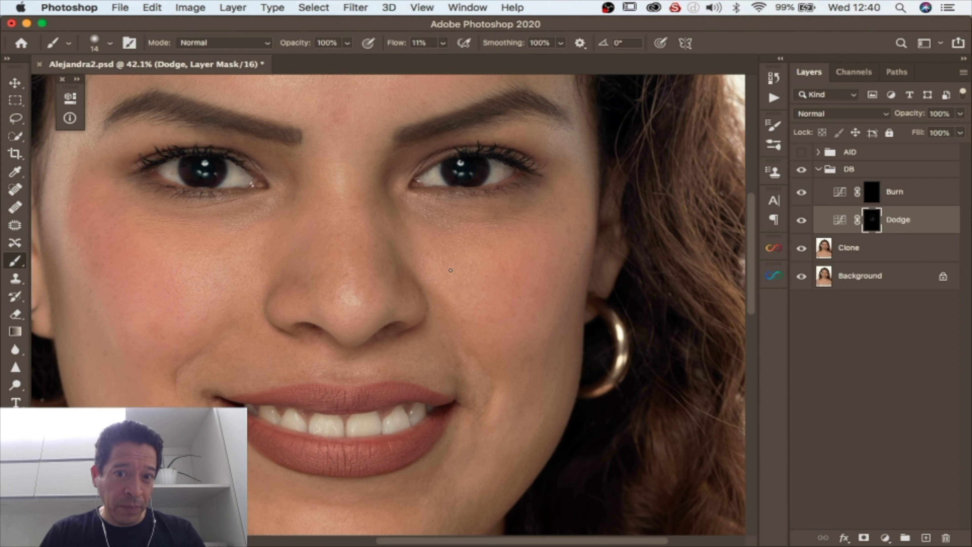
click(797, 153)
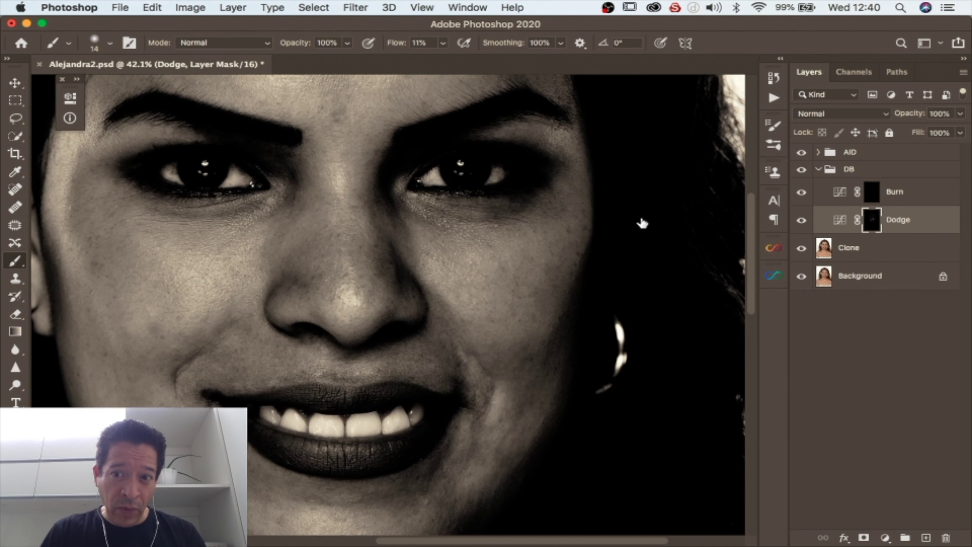
Step: Enlarge the brush to 125 px for broader dodging on the Dodge layer mask
key(bracketright)
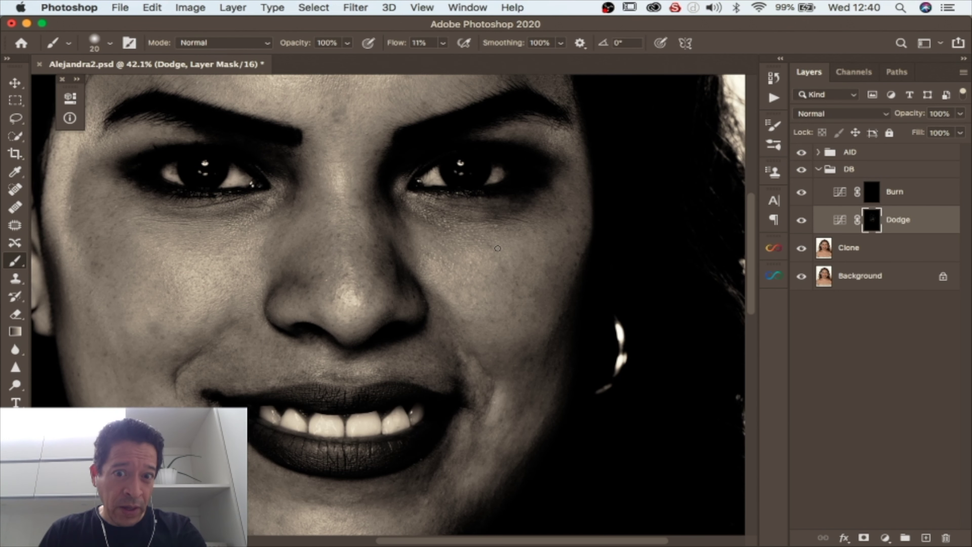
key(bracketright)
key(bracketright)
key(bracketright)
key(bracketright)
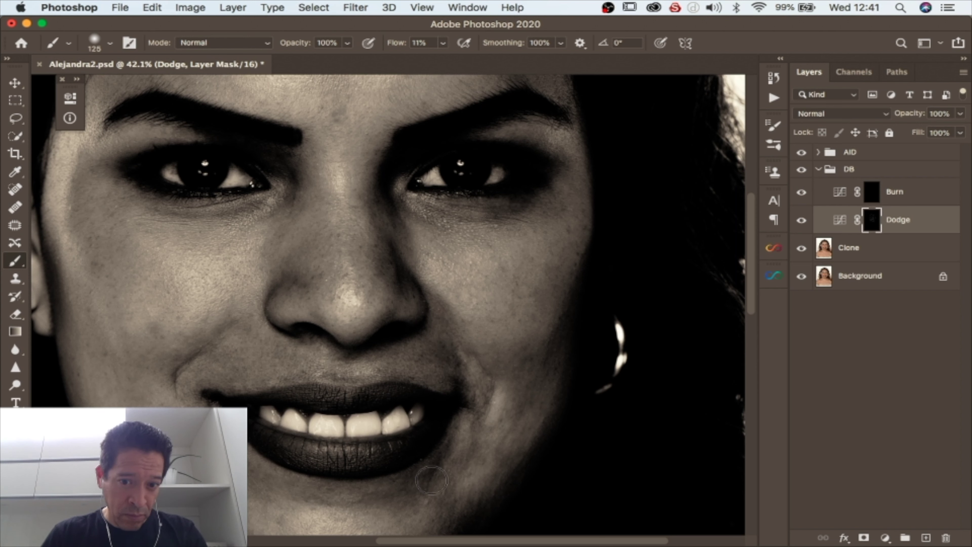
Step: Check the dodging around the nose and cheeks by toggling the AID group and the Dodge layer's visibility off and on
click(802, 152)
click(802, 153)
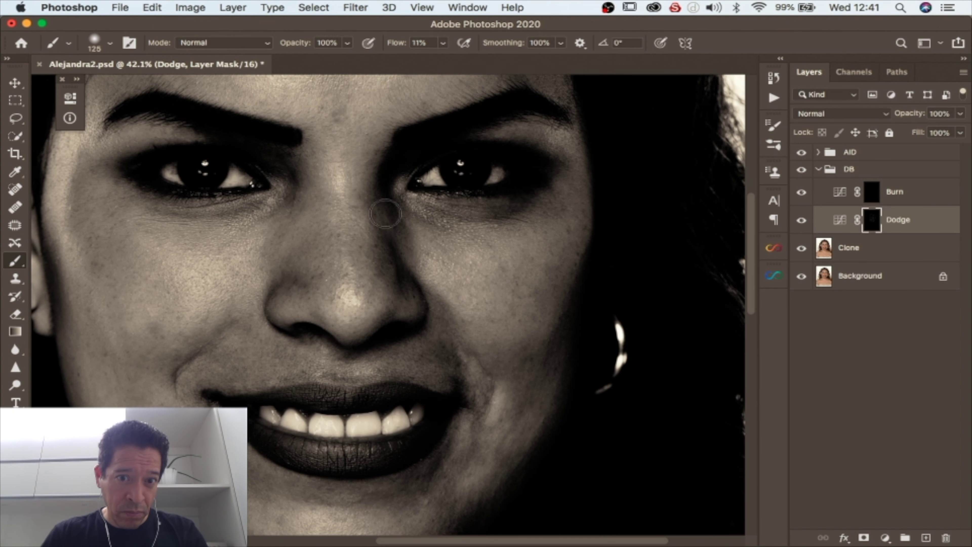
click(801, 220)
click(801, 220)
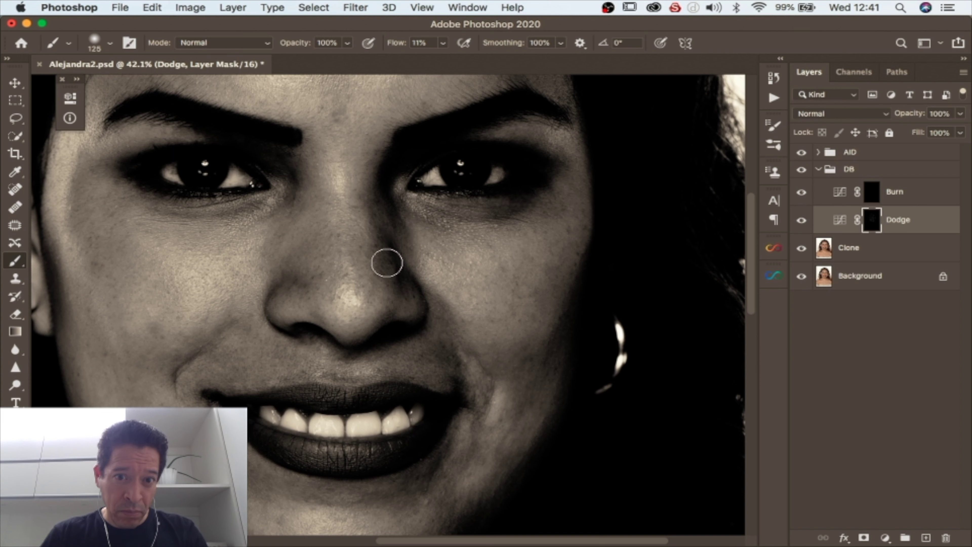
click(801, 220)
click(801, 220)
Step: Hide the AID group and compare the color portrait with and without the Dodge layer, both close up and across the whole face
click(802, 152)
click(801, 220)
click(801, 220)
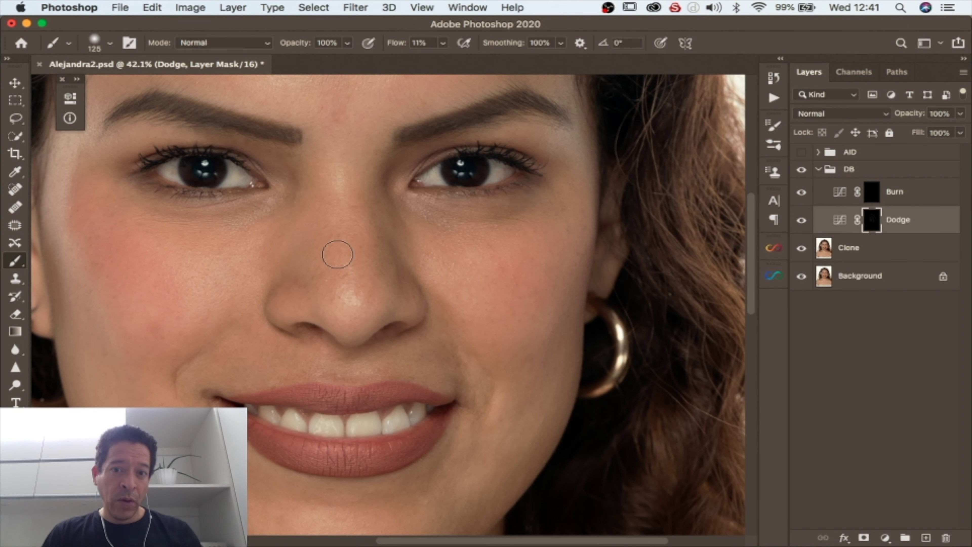
key(z)
mouse_move(557, 295)
mouse_down()
mouse_move(527, 295)
mouse_move(544, 298)
mouse_up()
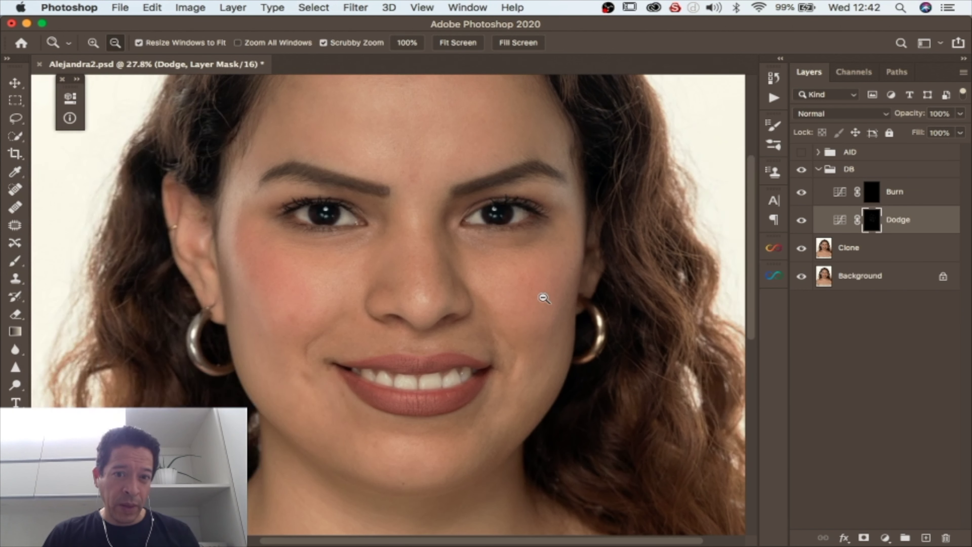
click(802, 224)
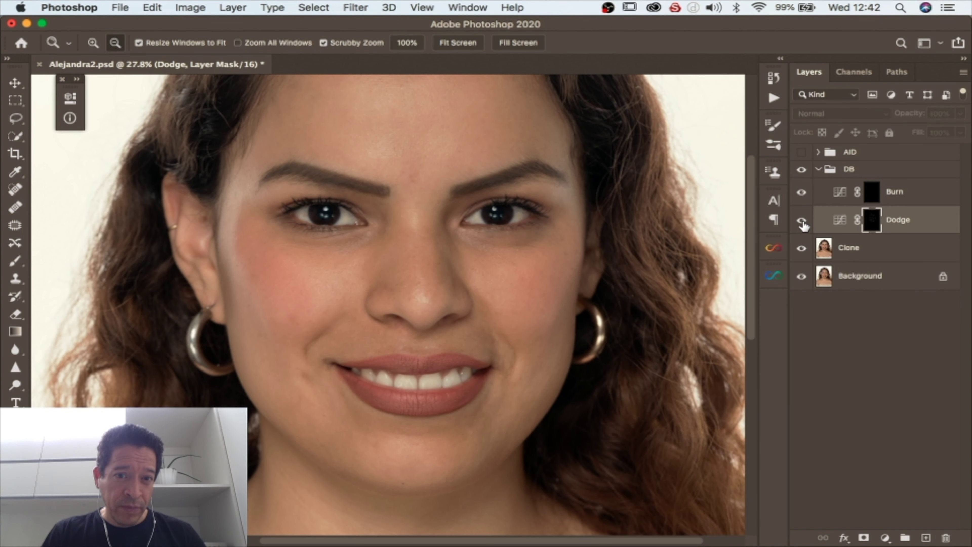
click(802, 223)
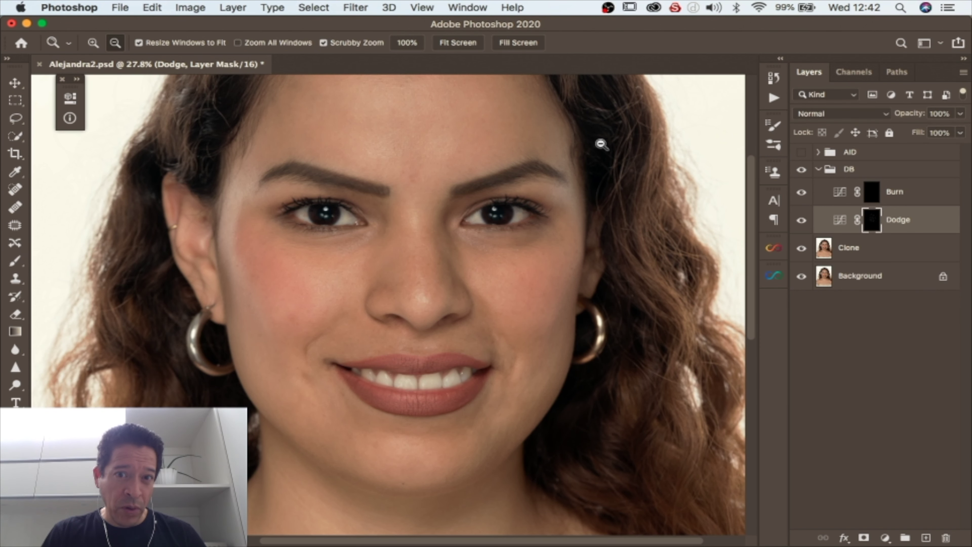
scroll(602, 144, up, 3)
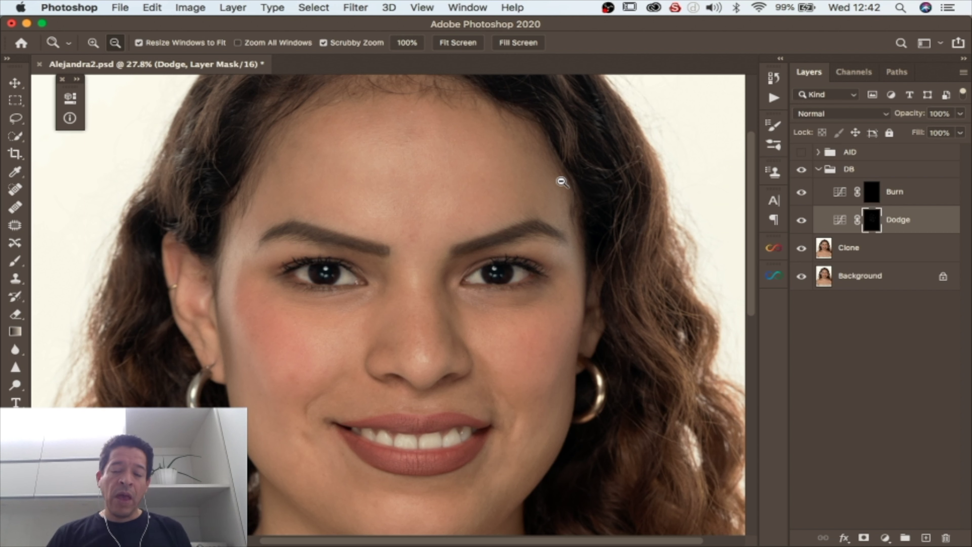